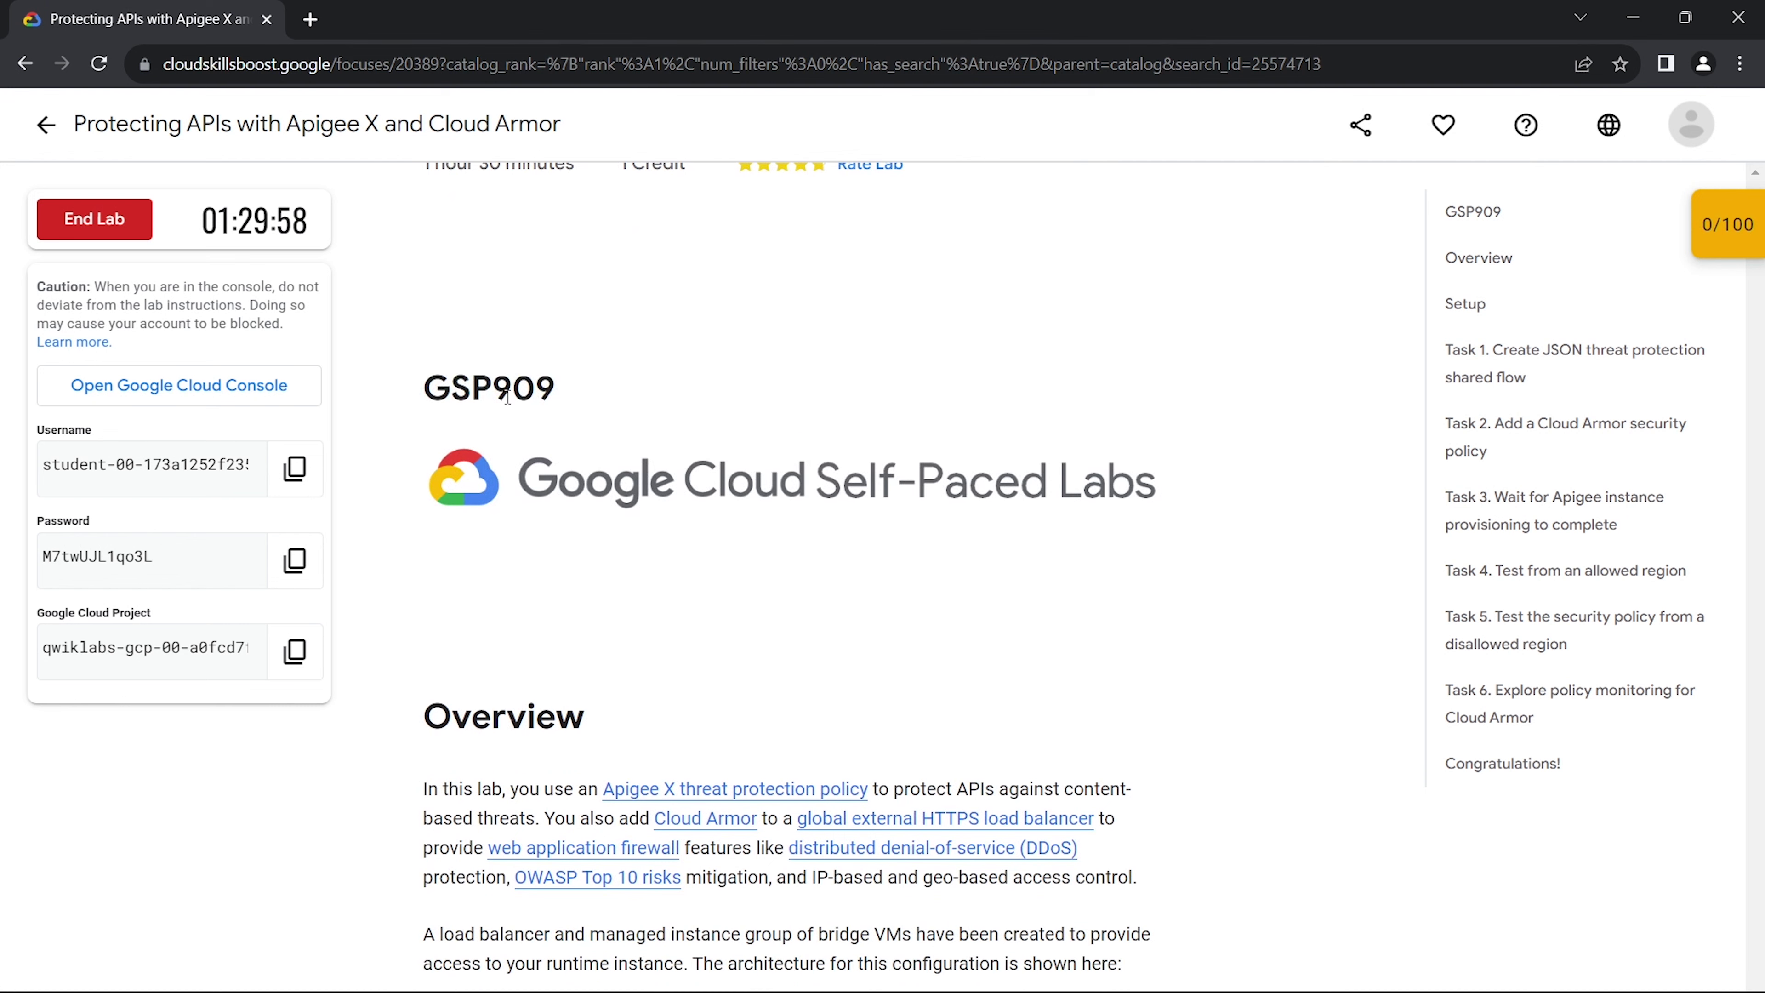
- Copy the lab password, open the Google Cloud console, sign in with the account password and accept the new-account notice
left_click(295, 560)
left_click(228, 384)
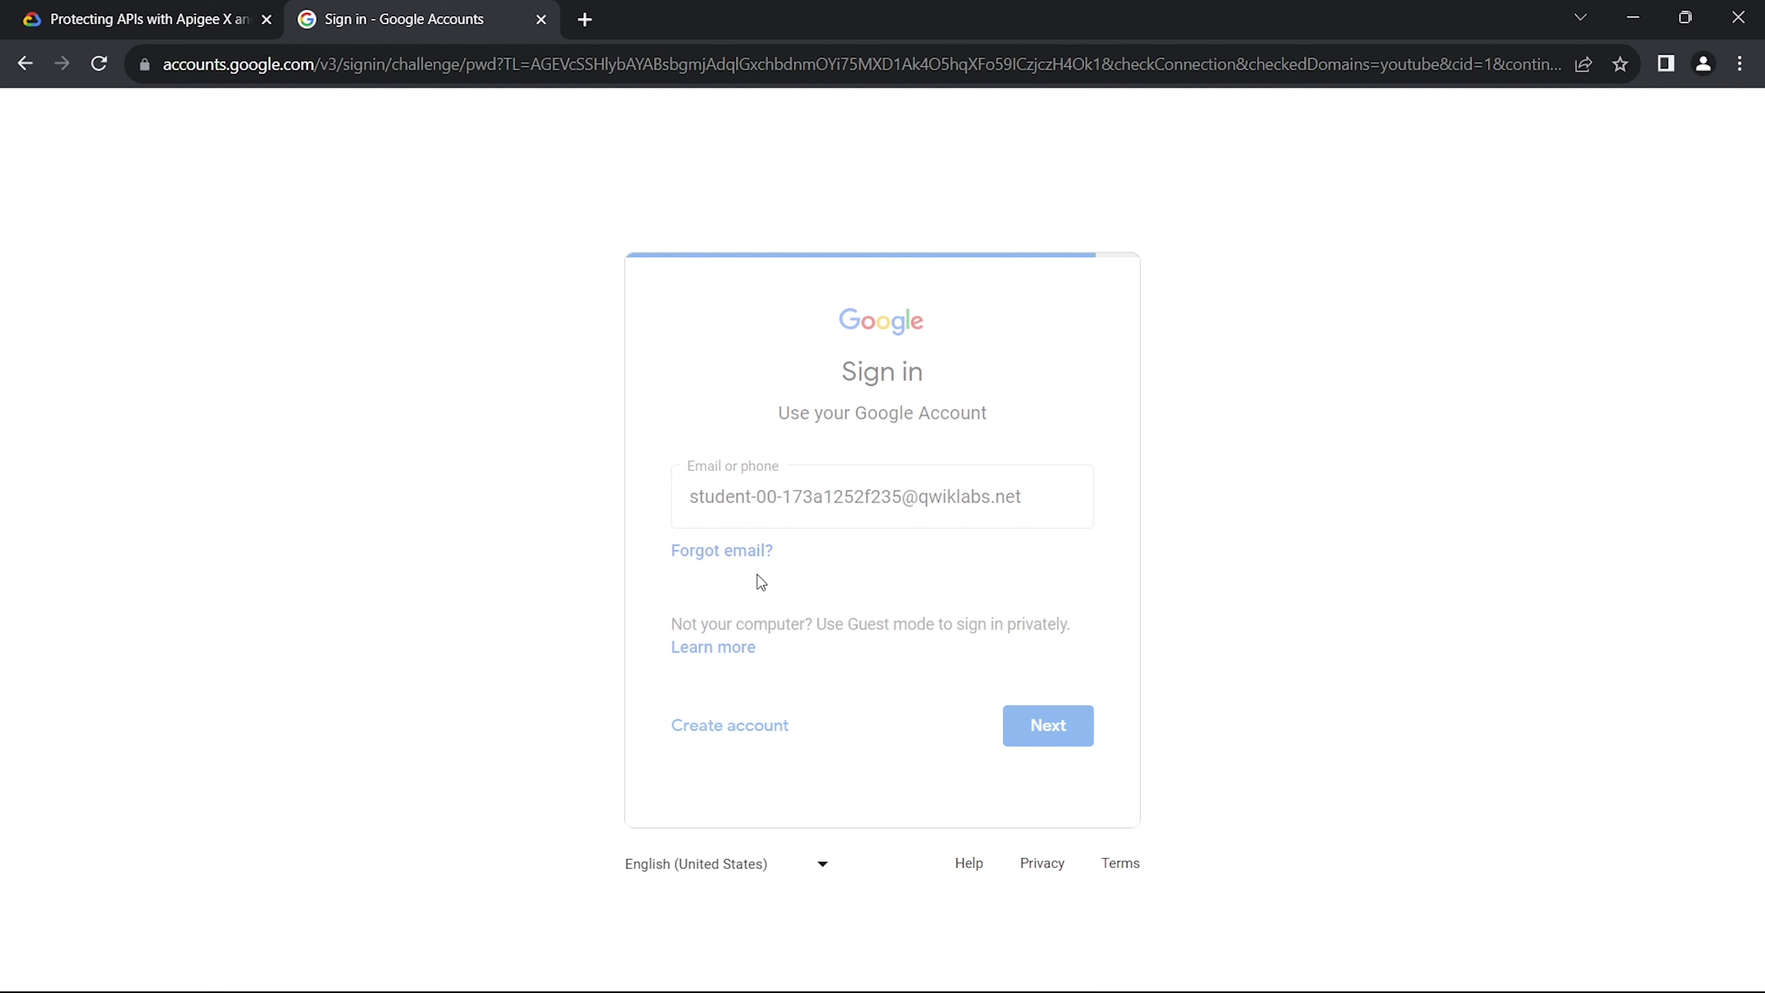
key("ctrl+v")
key("Return")
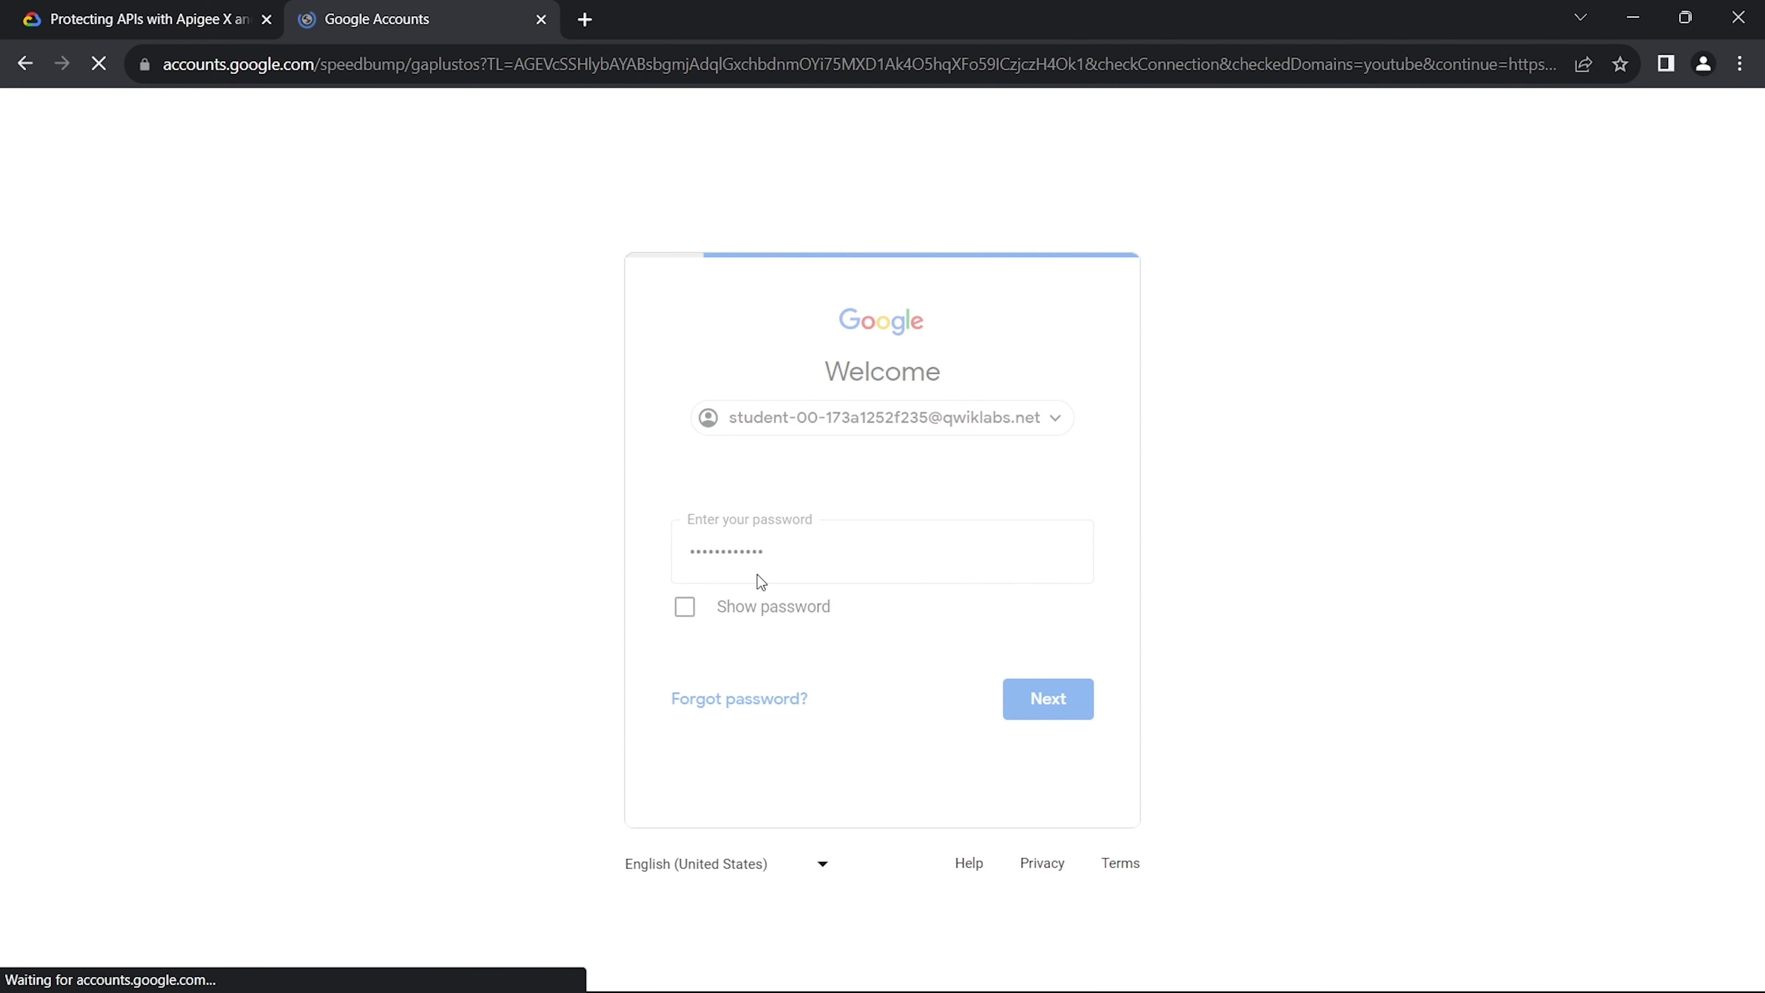
left_click(873, 730)
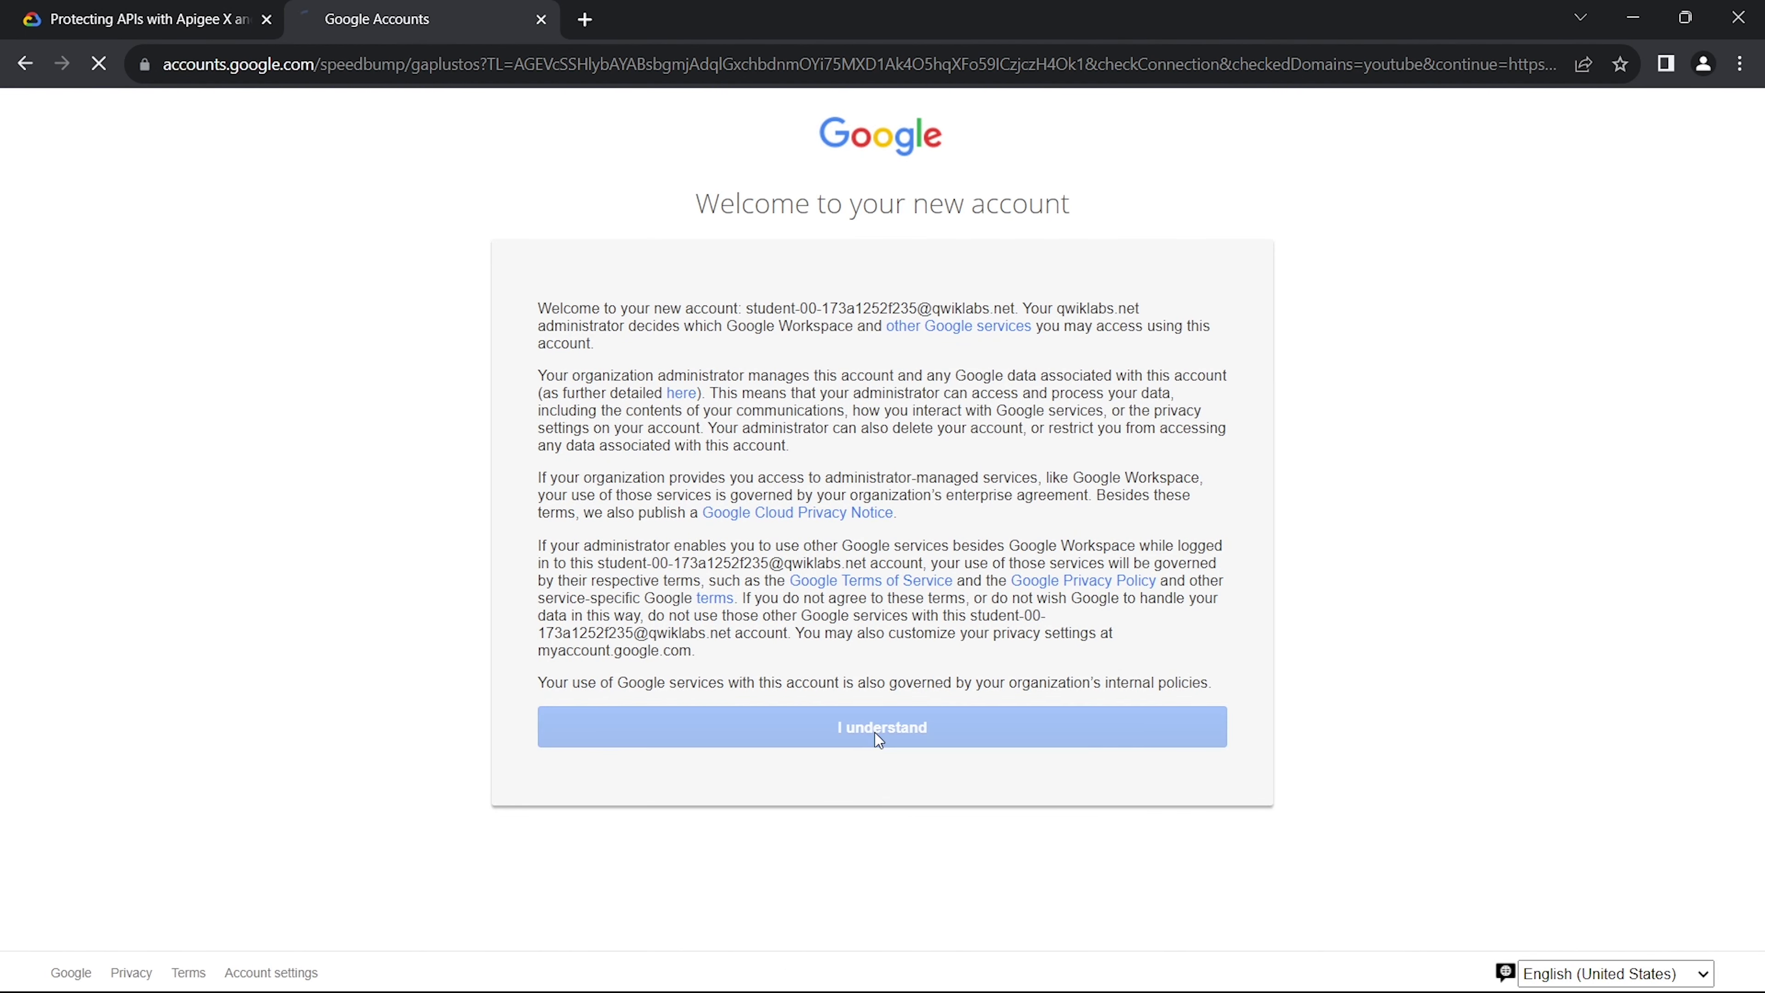
- Bring the lab instructions to Task 1, then agree to the Google Cloud terms of service in the console
left_click(1564, 347)
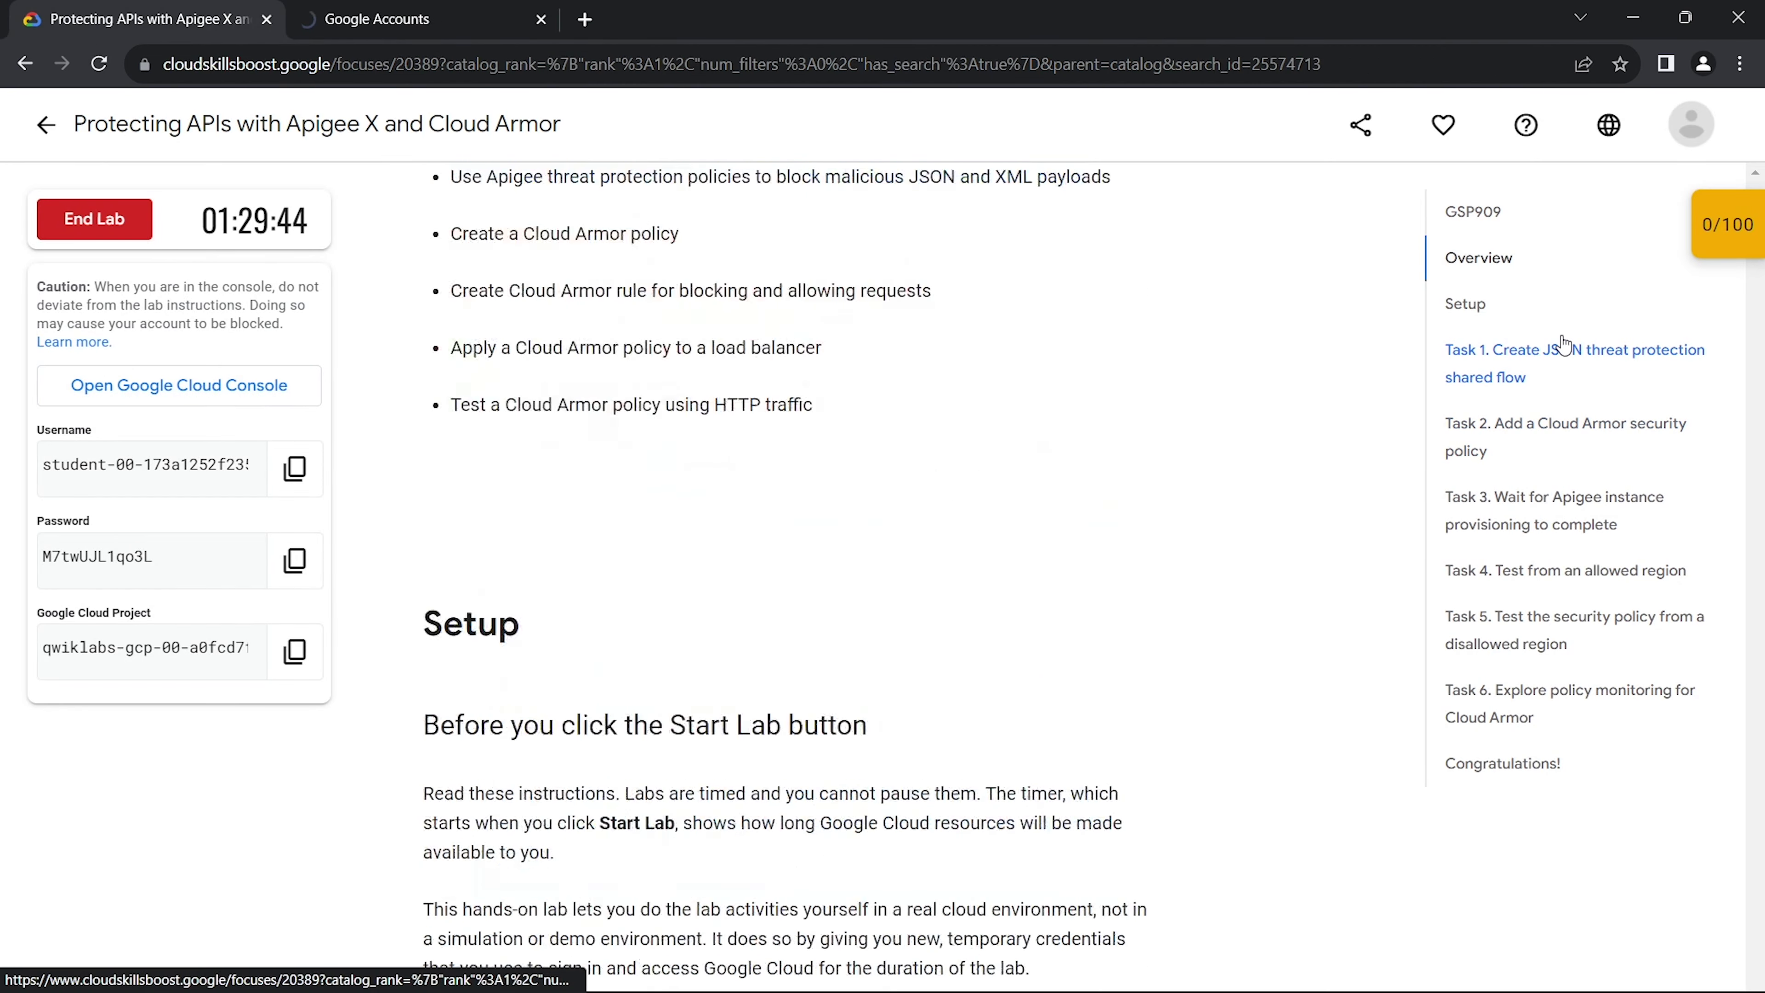
left_click(392, 19)
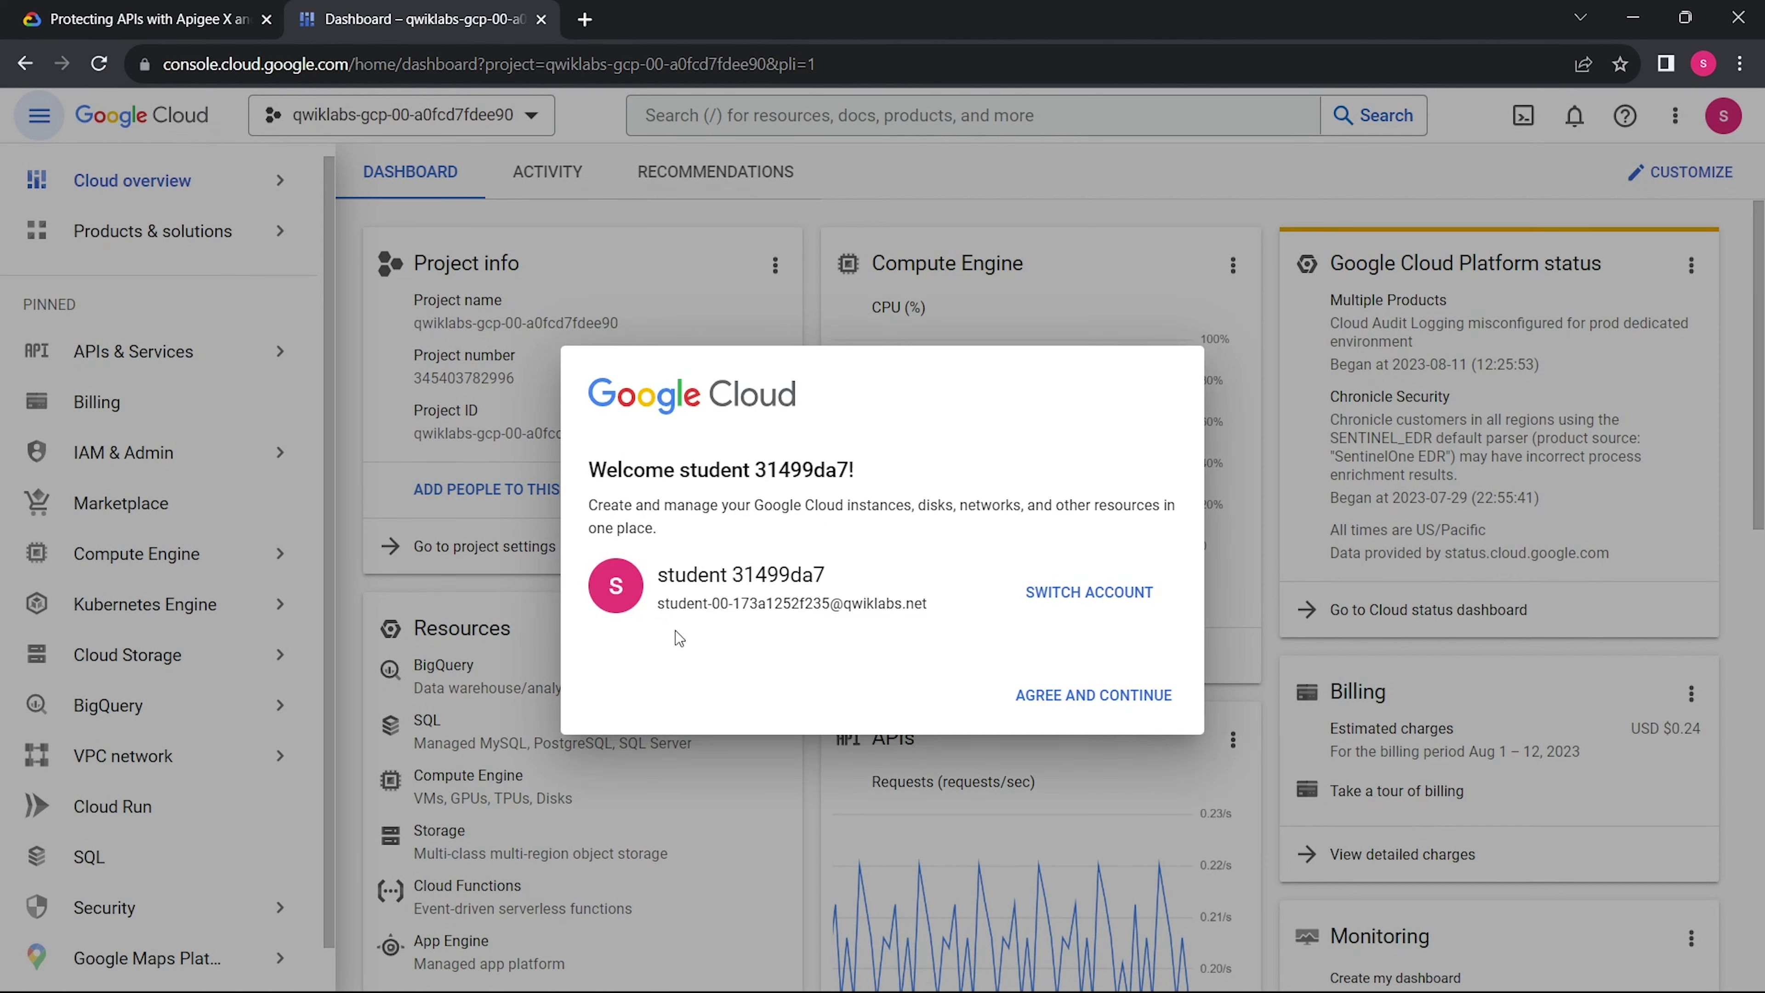
left_click(602, 695)
left_click(1066, 815)
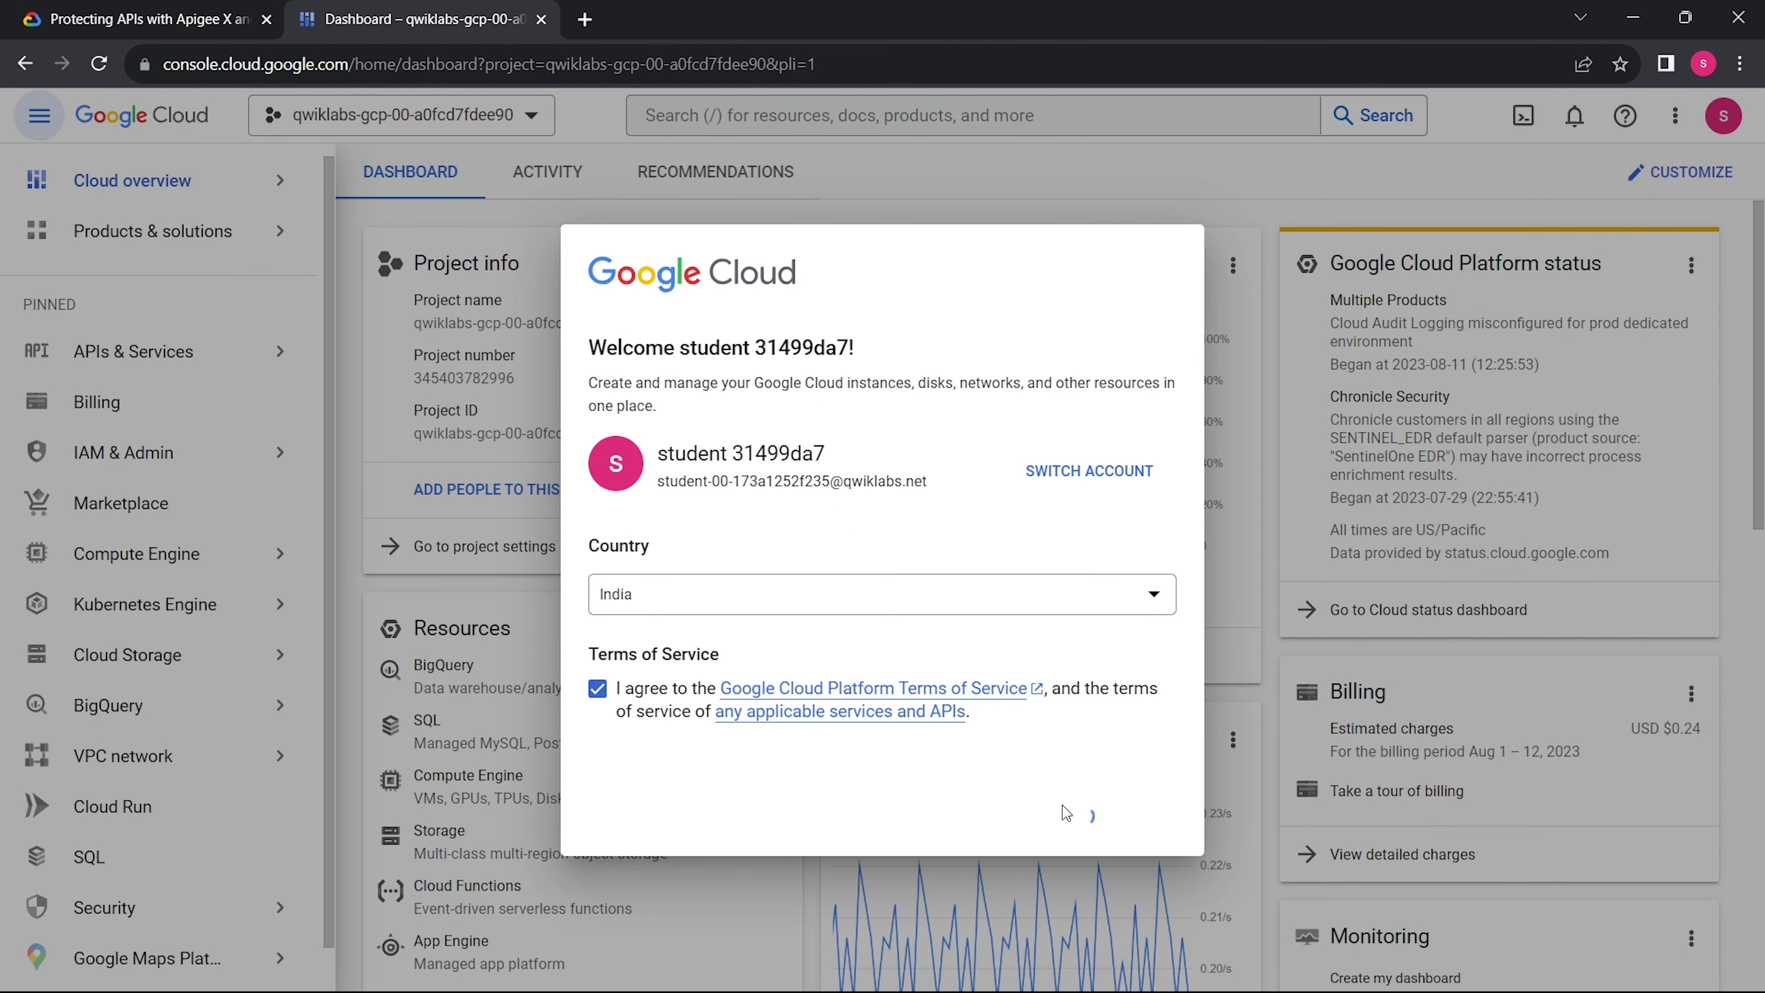
- Open the lab's Apigee Console link in a new tab and copy the shared flow name protect-json from the instructions
left_click(152, 9)
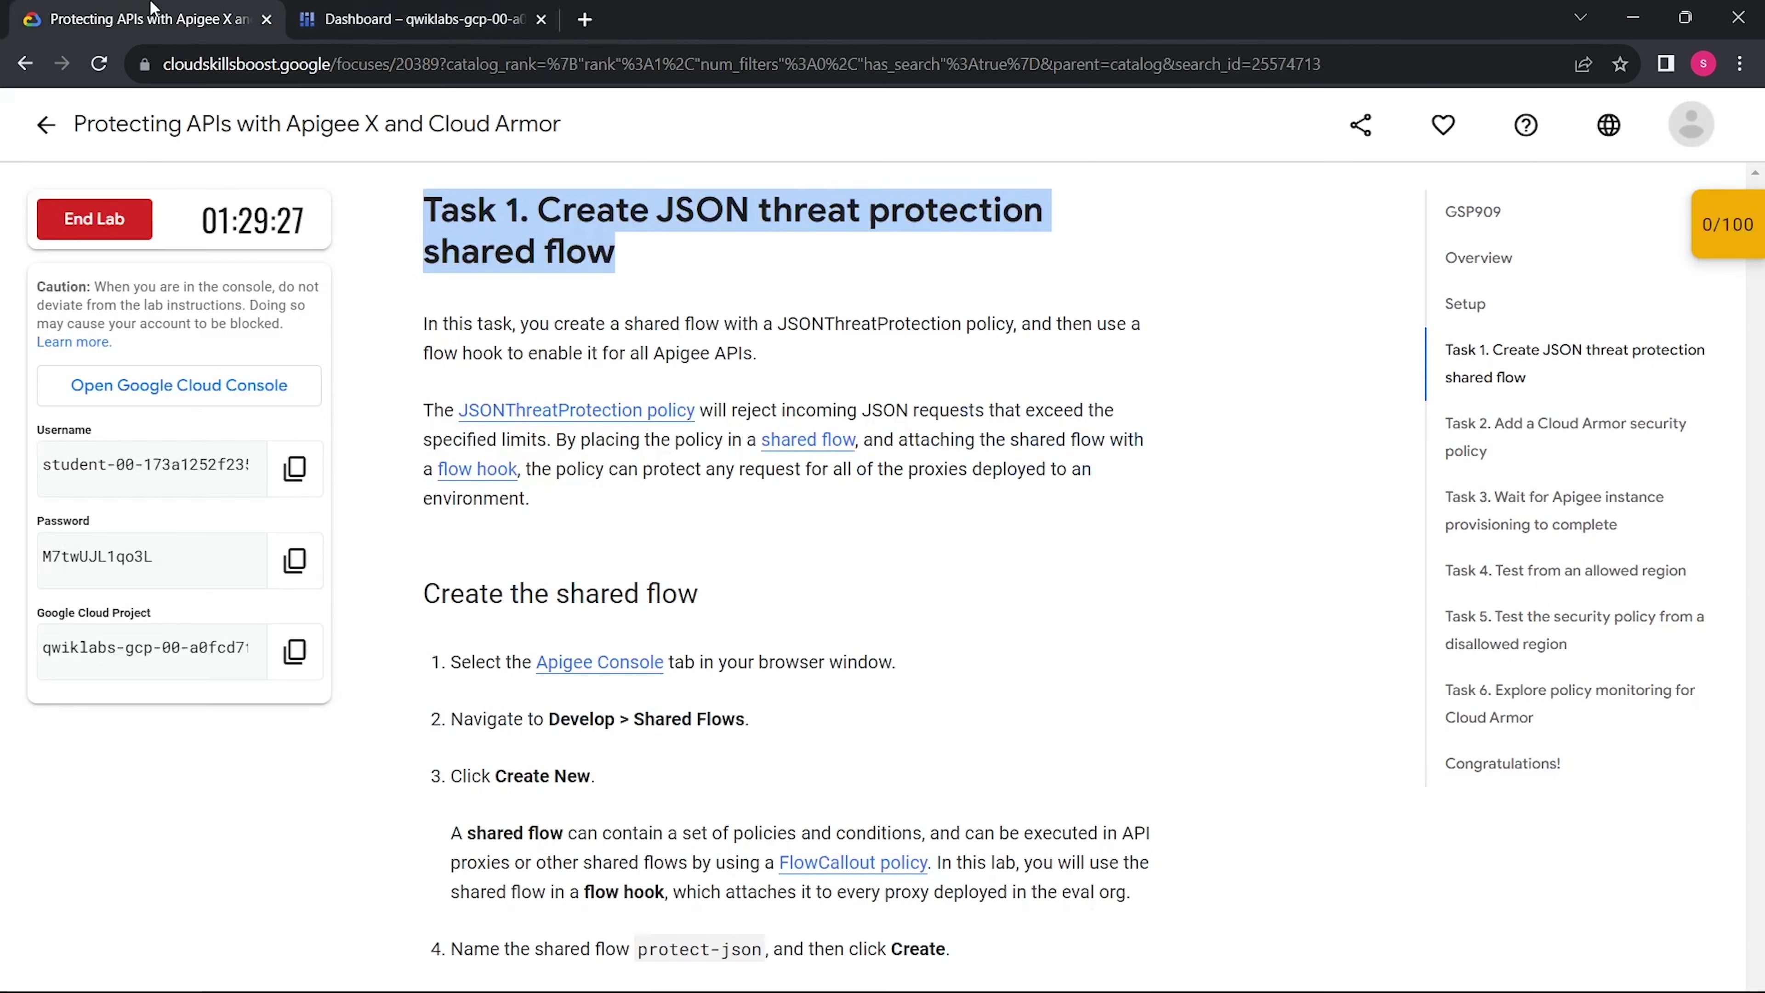
scroll(618, 502, "down", 2)
right_click(590, 487)
left_click(626, 508)
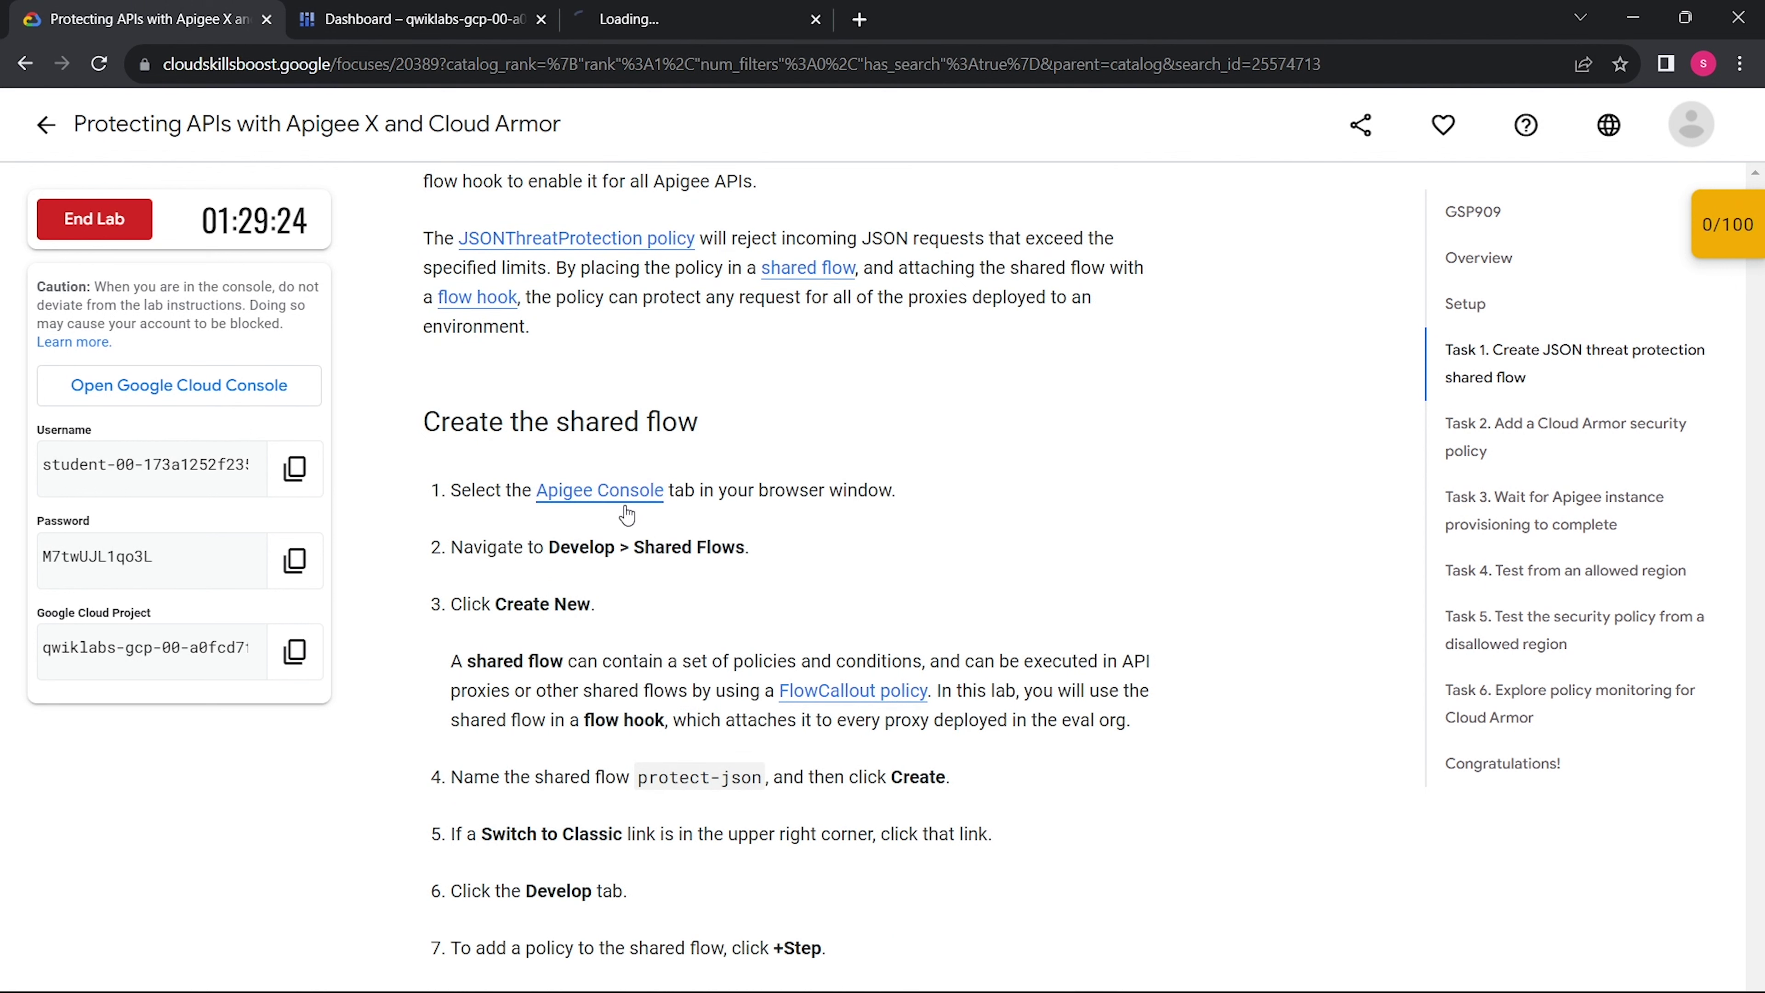
scroll(626, 515, "down", 3)
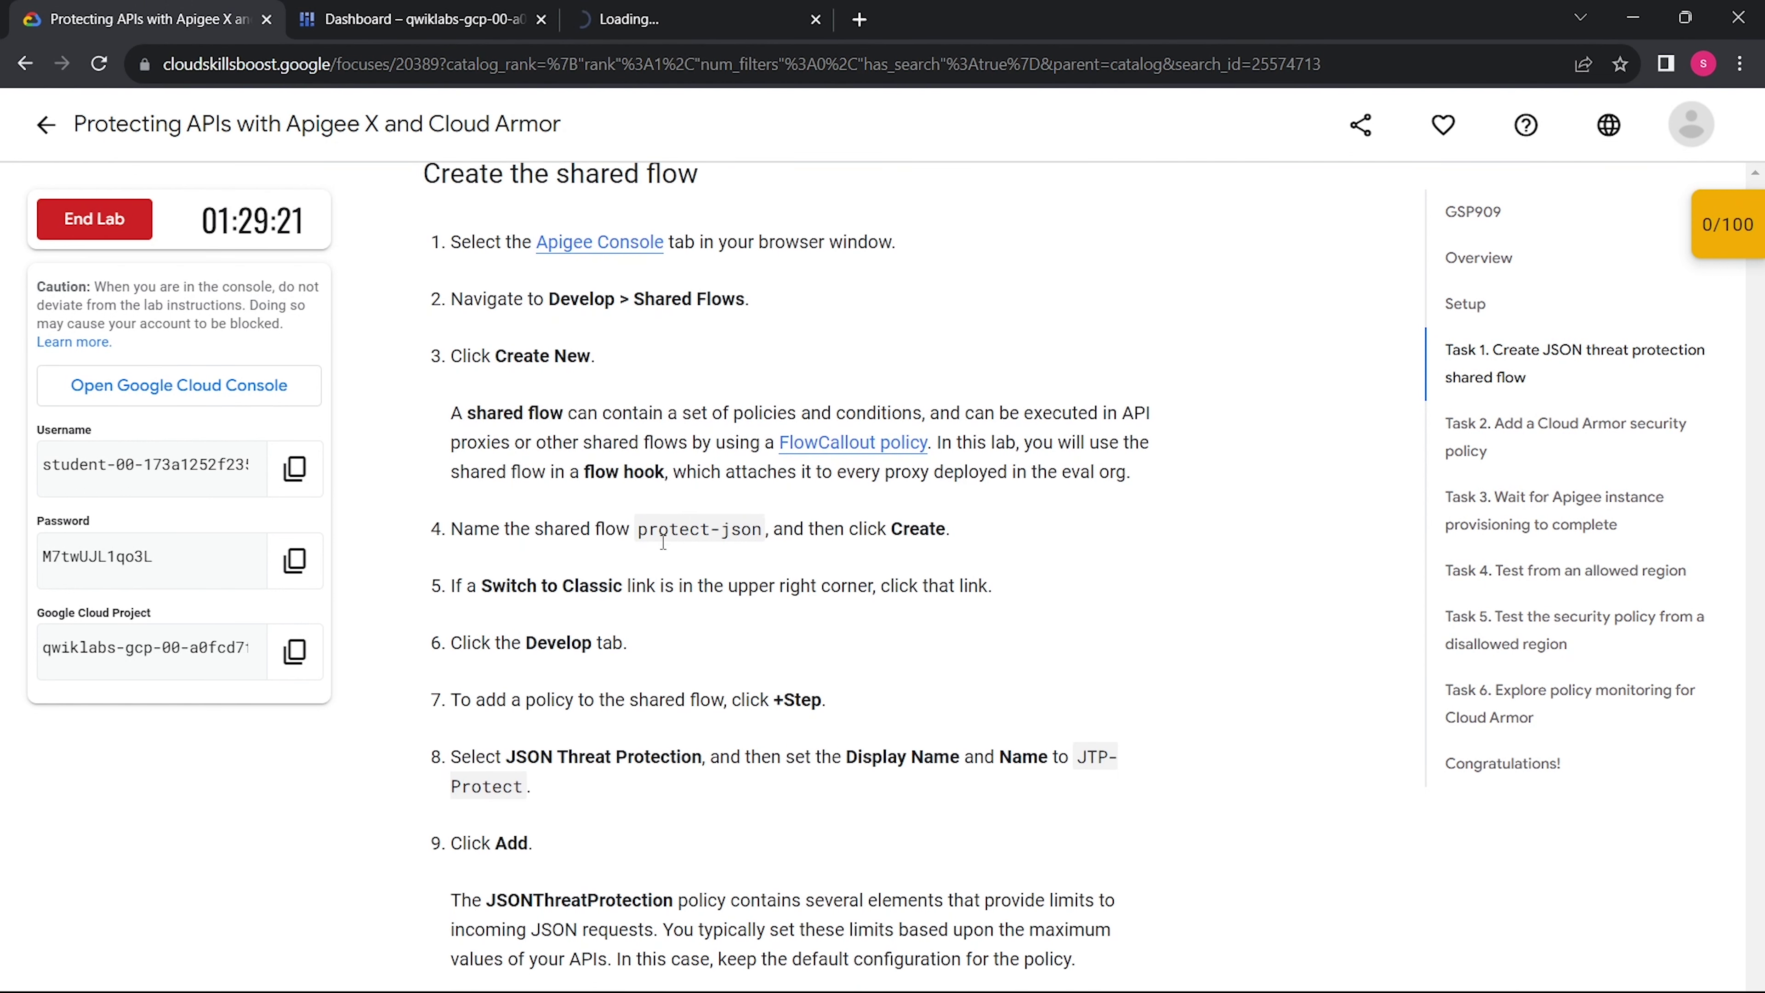
left_click_drag(640, 526, 760, 530)
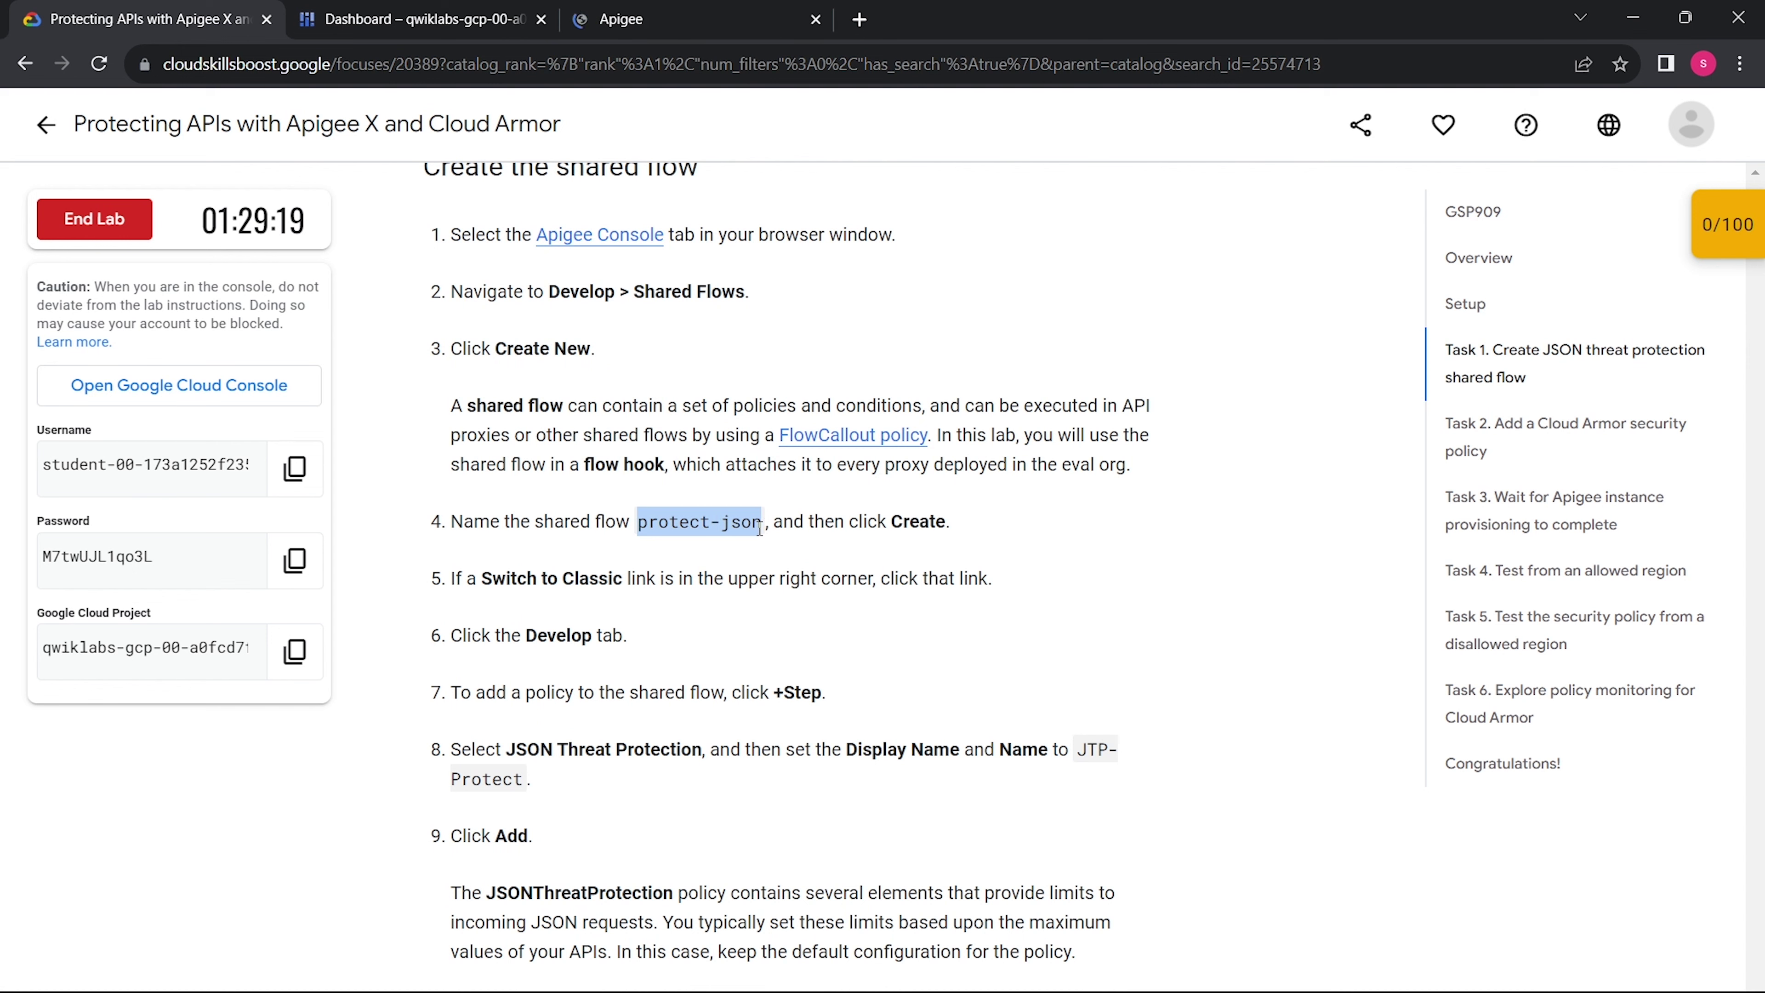
- Switch to the Apigee console and select the lab project's organization
left_click(696, 19)
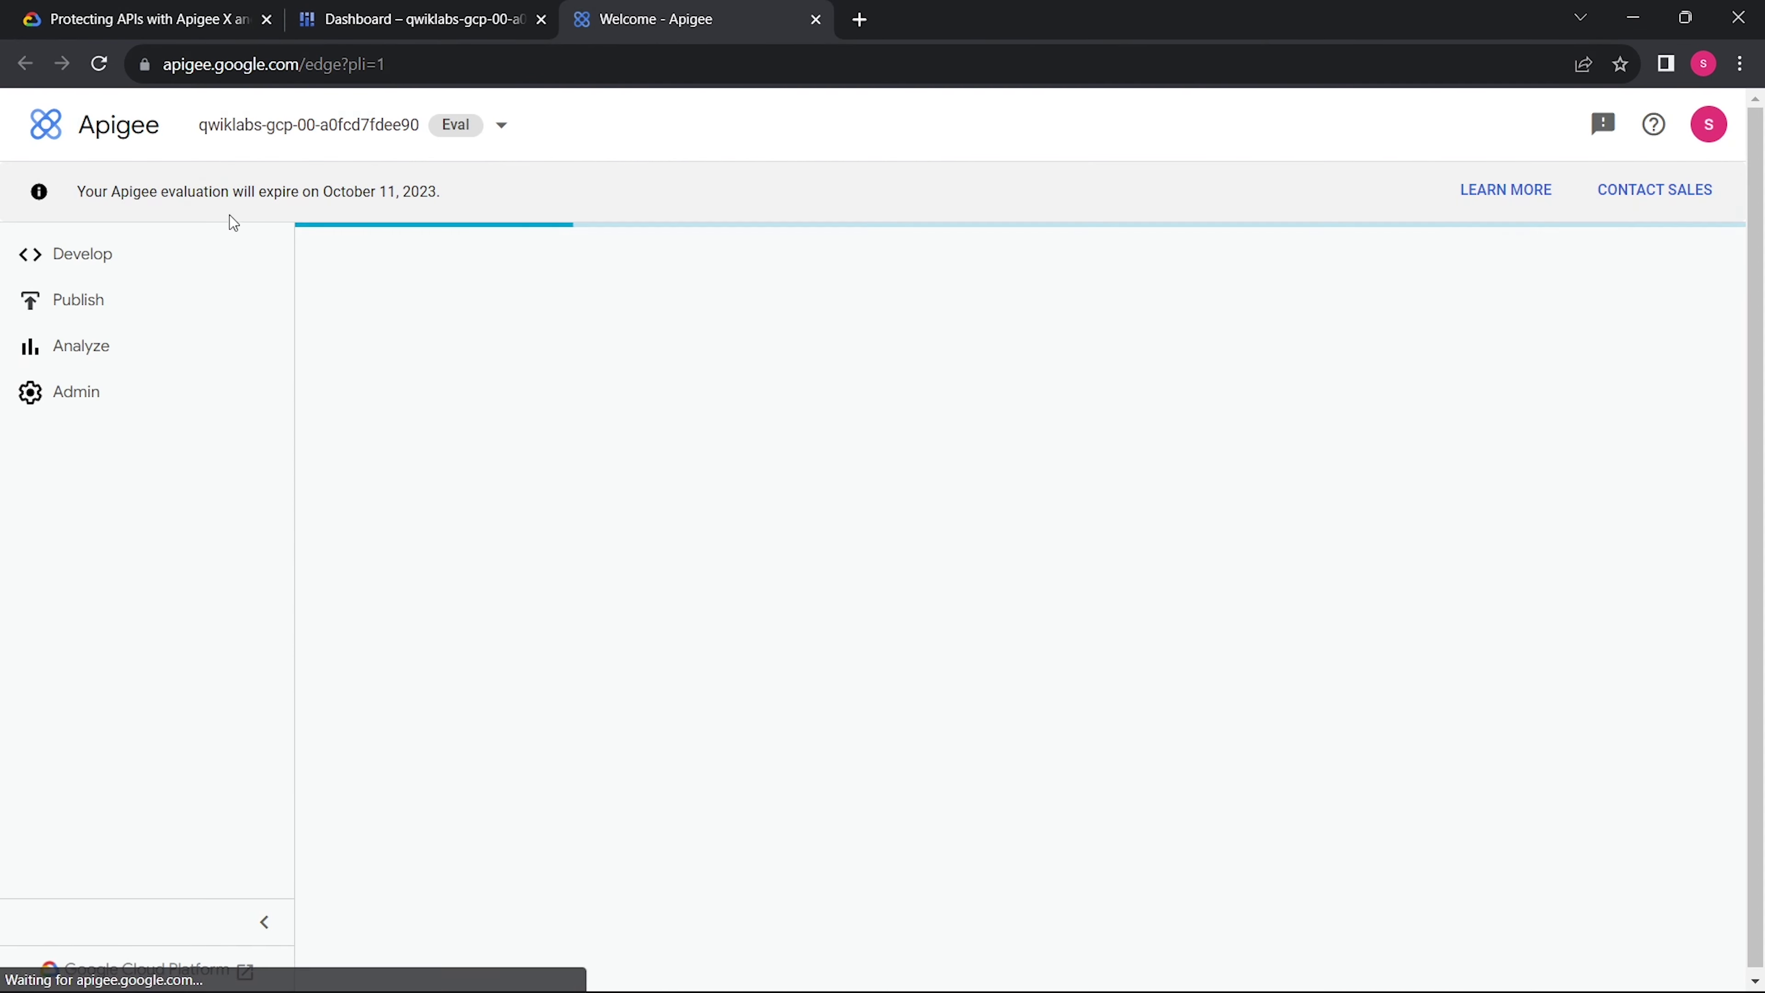
left_click(275, 125)
left_click(324, 219)
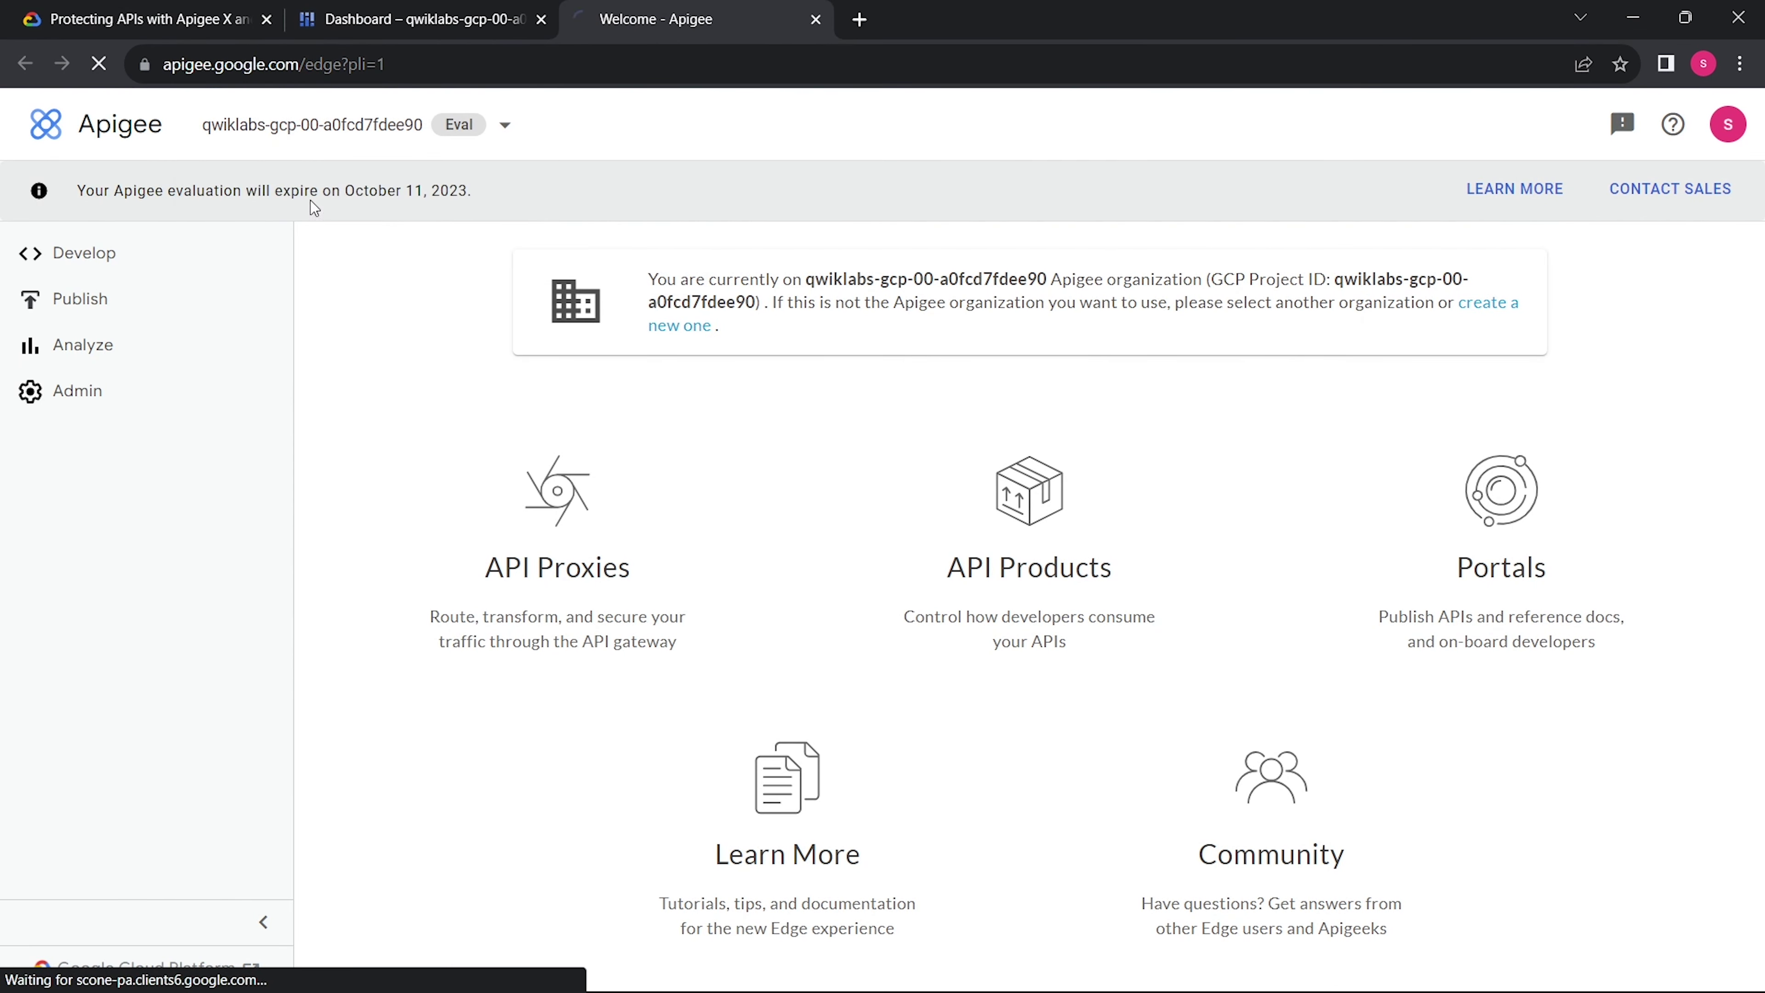
- Create a new shared flow named protect-json
left_click(120, 256)
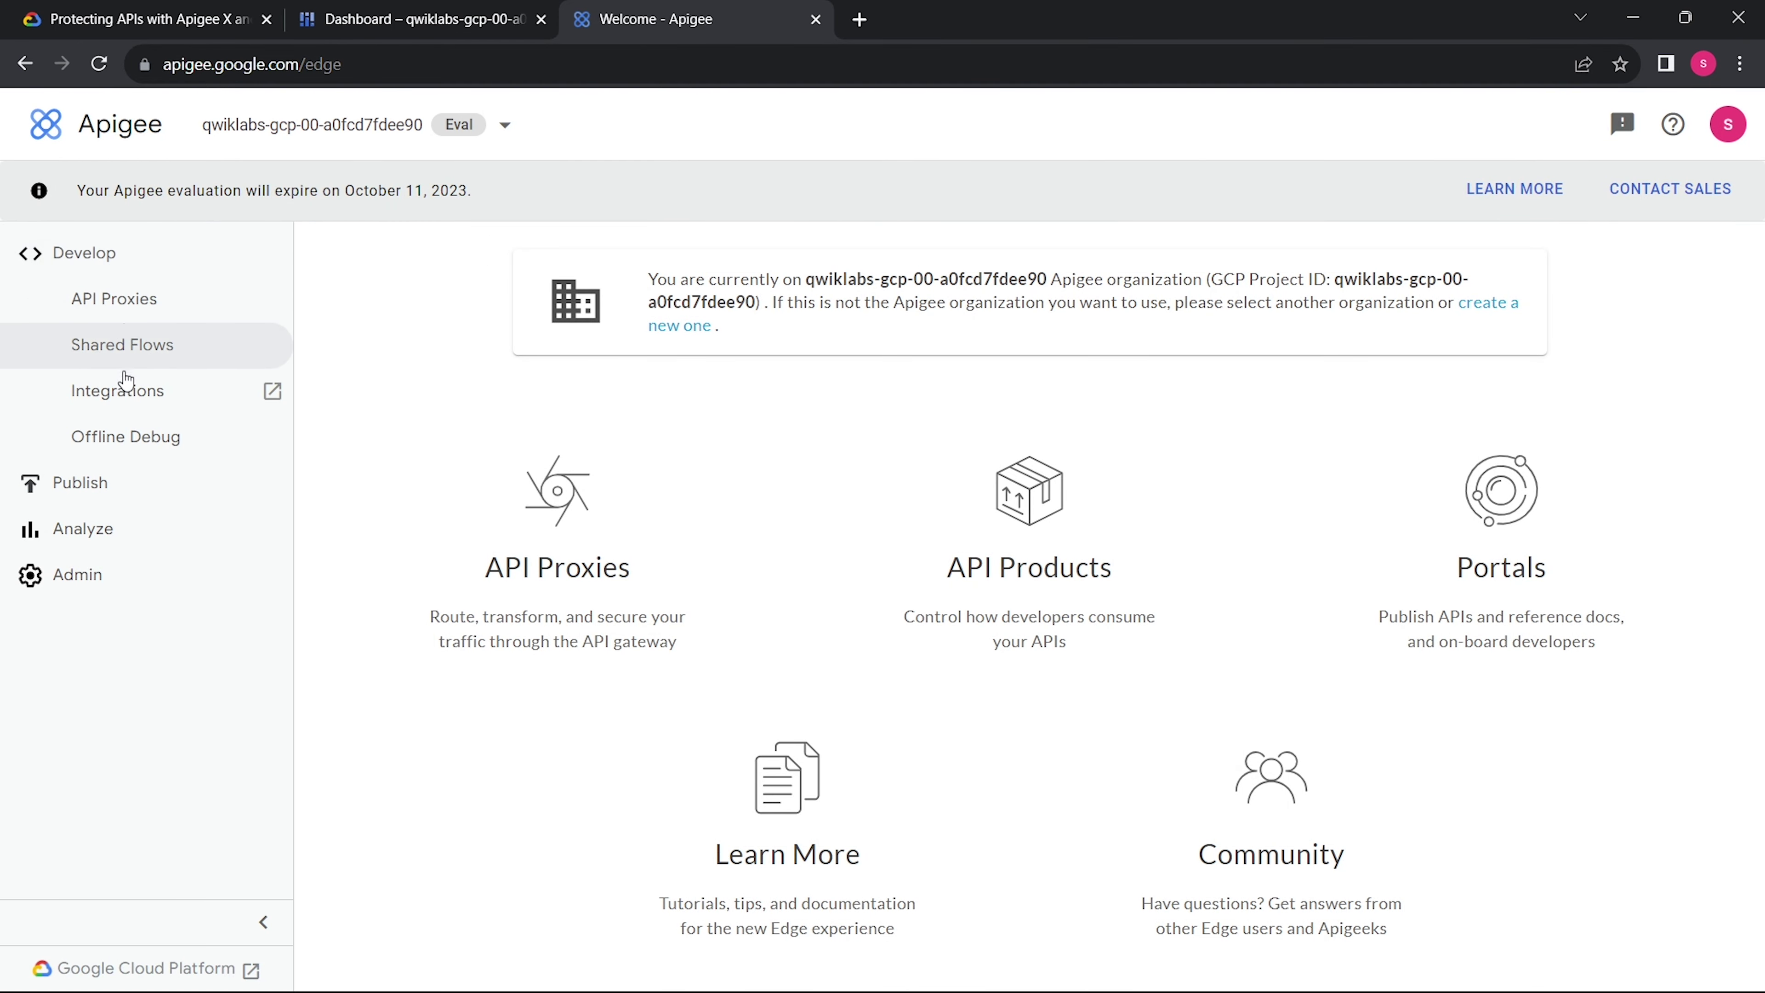
left_click(130, 344)
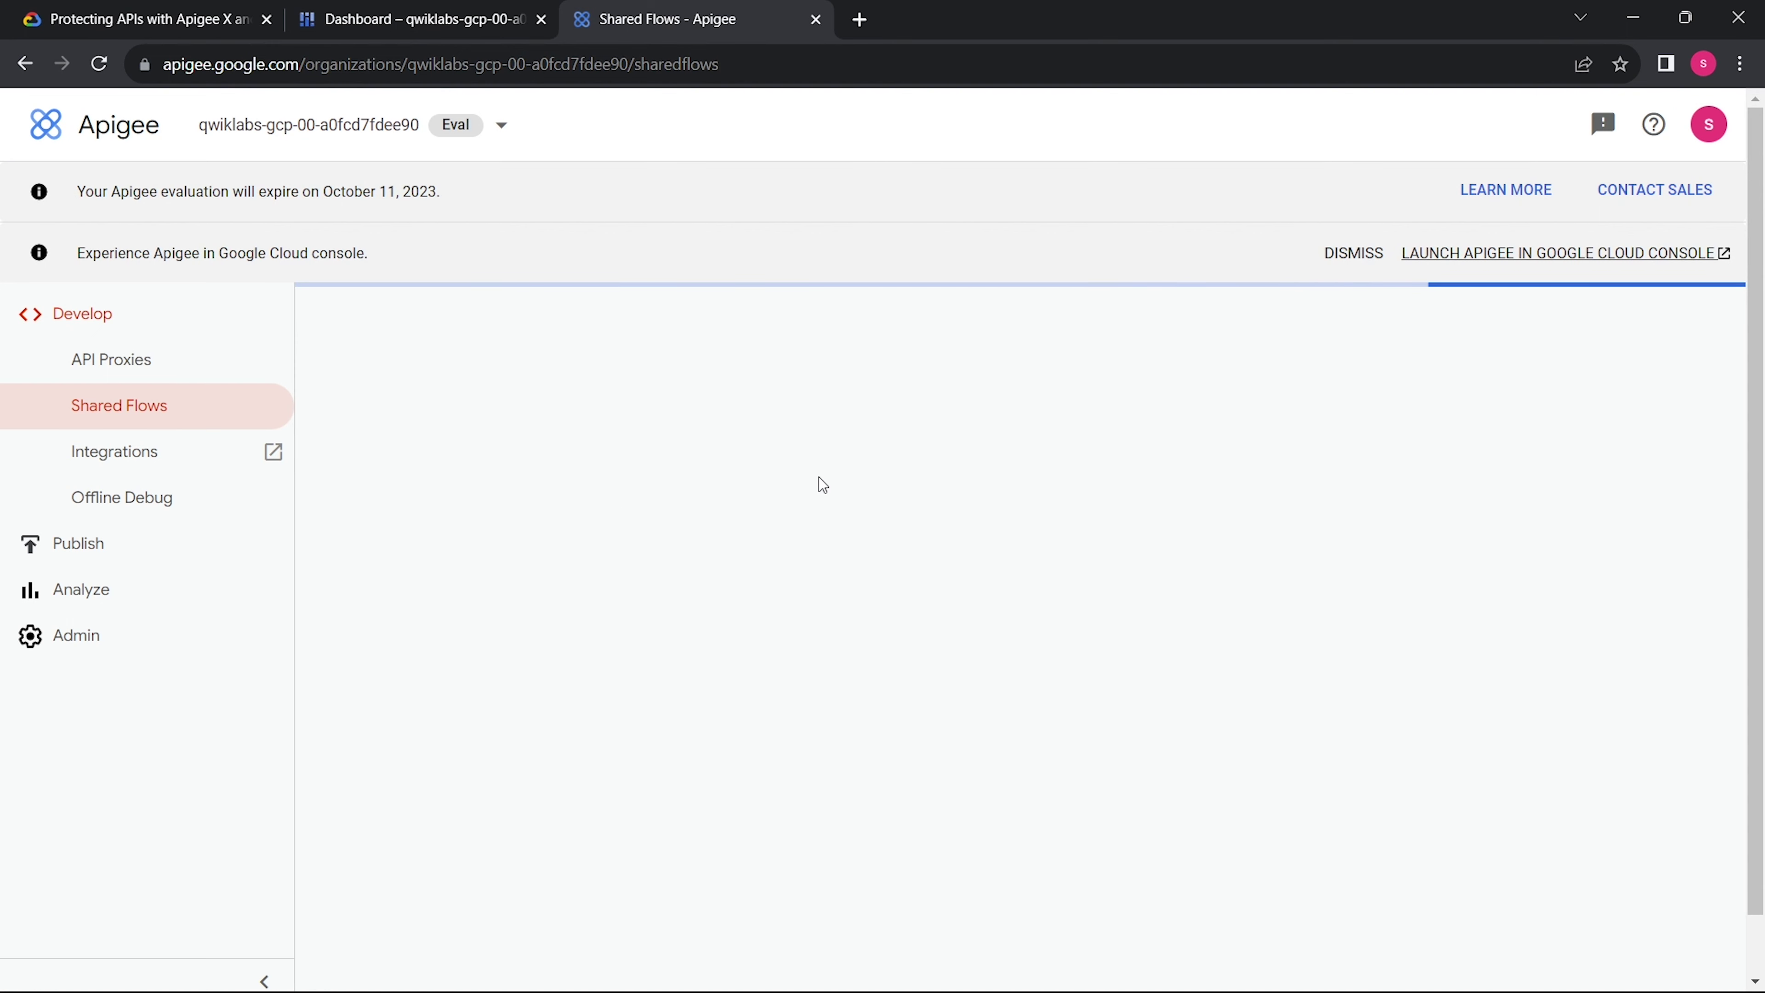
left_click(556, 309)
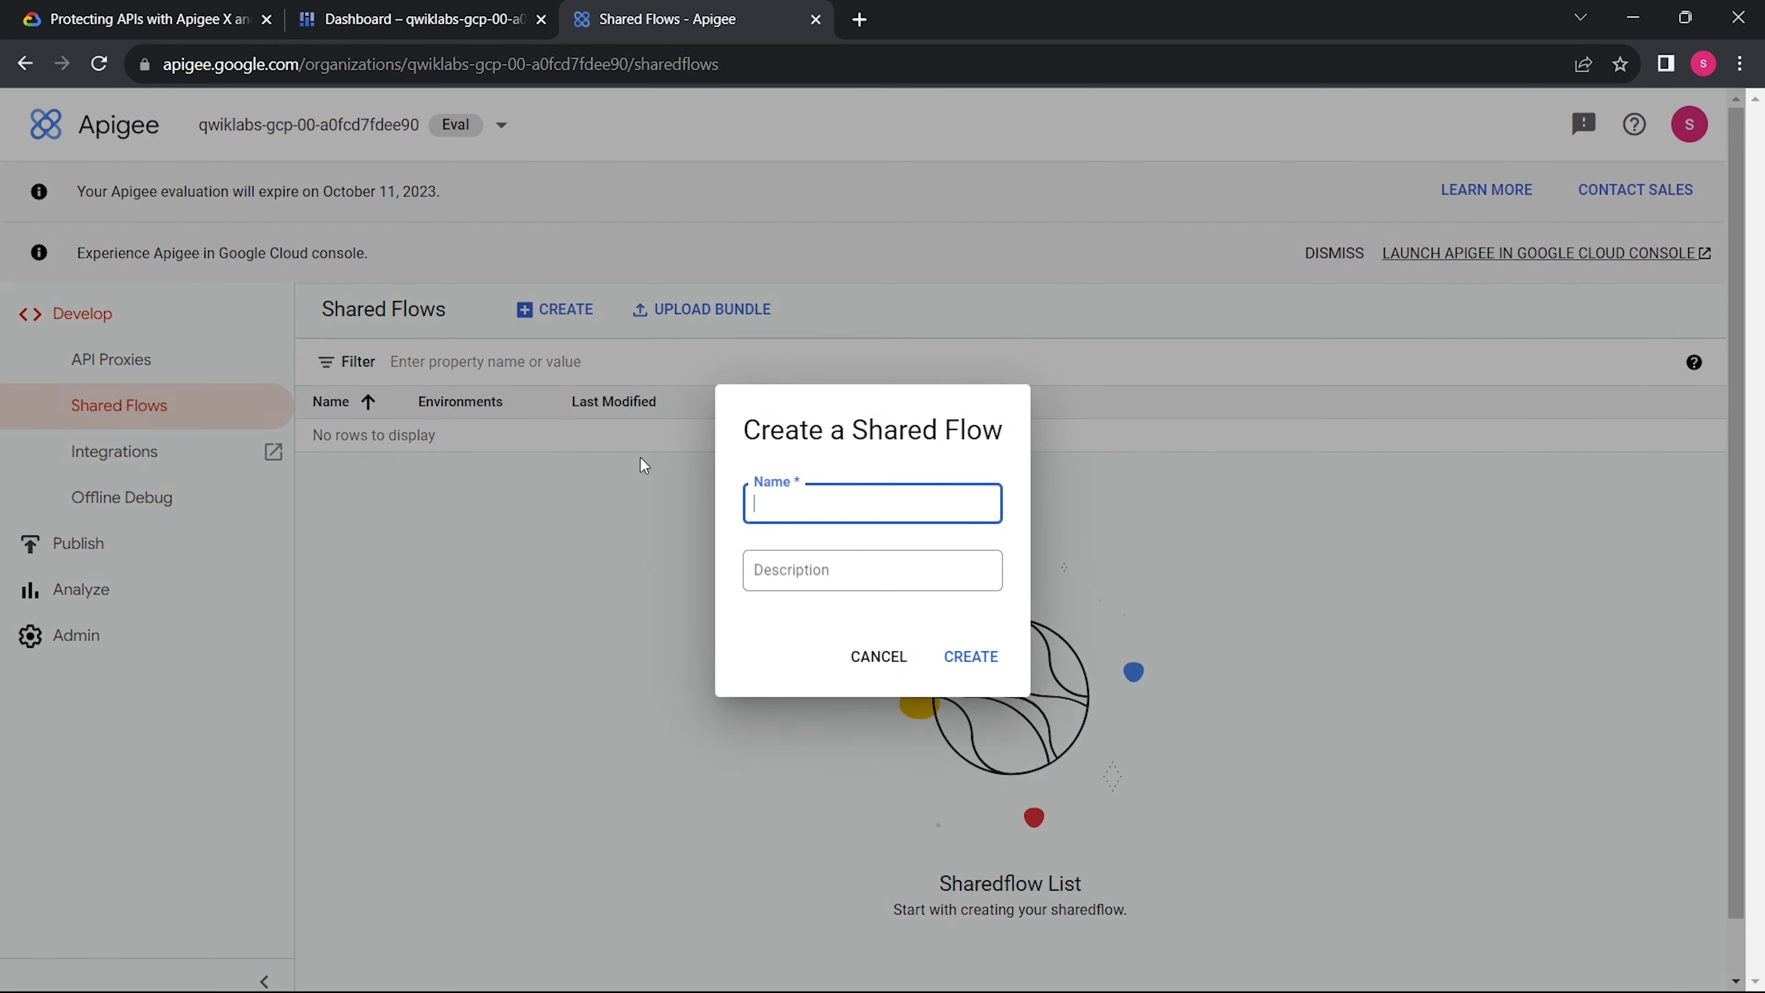
left_click(971, 656)
- Copy the policy name JTP-Protect from the Task 1 lab instructions
left_click(146, 19)
scroll(724, 571, "down", 5)
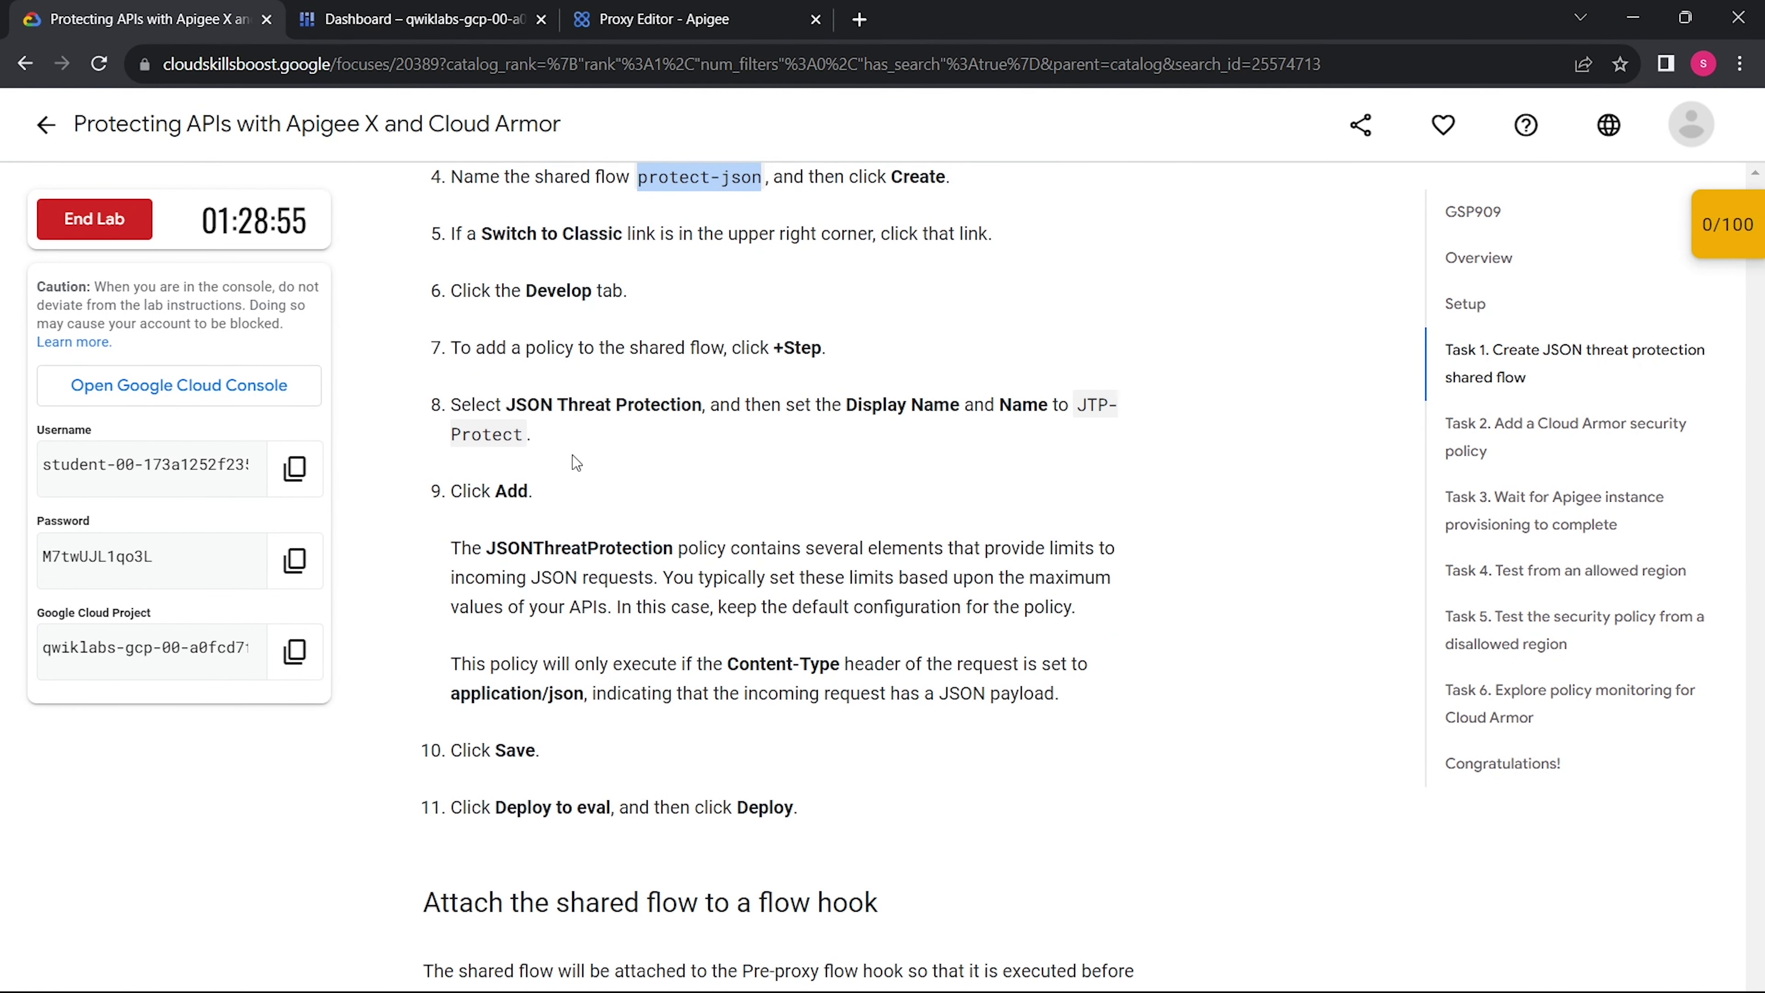
left_click_drag(1078, 405, 560, 472)
key("ctrl+c")
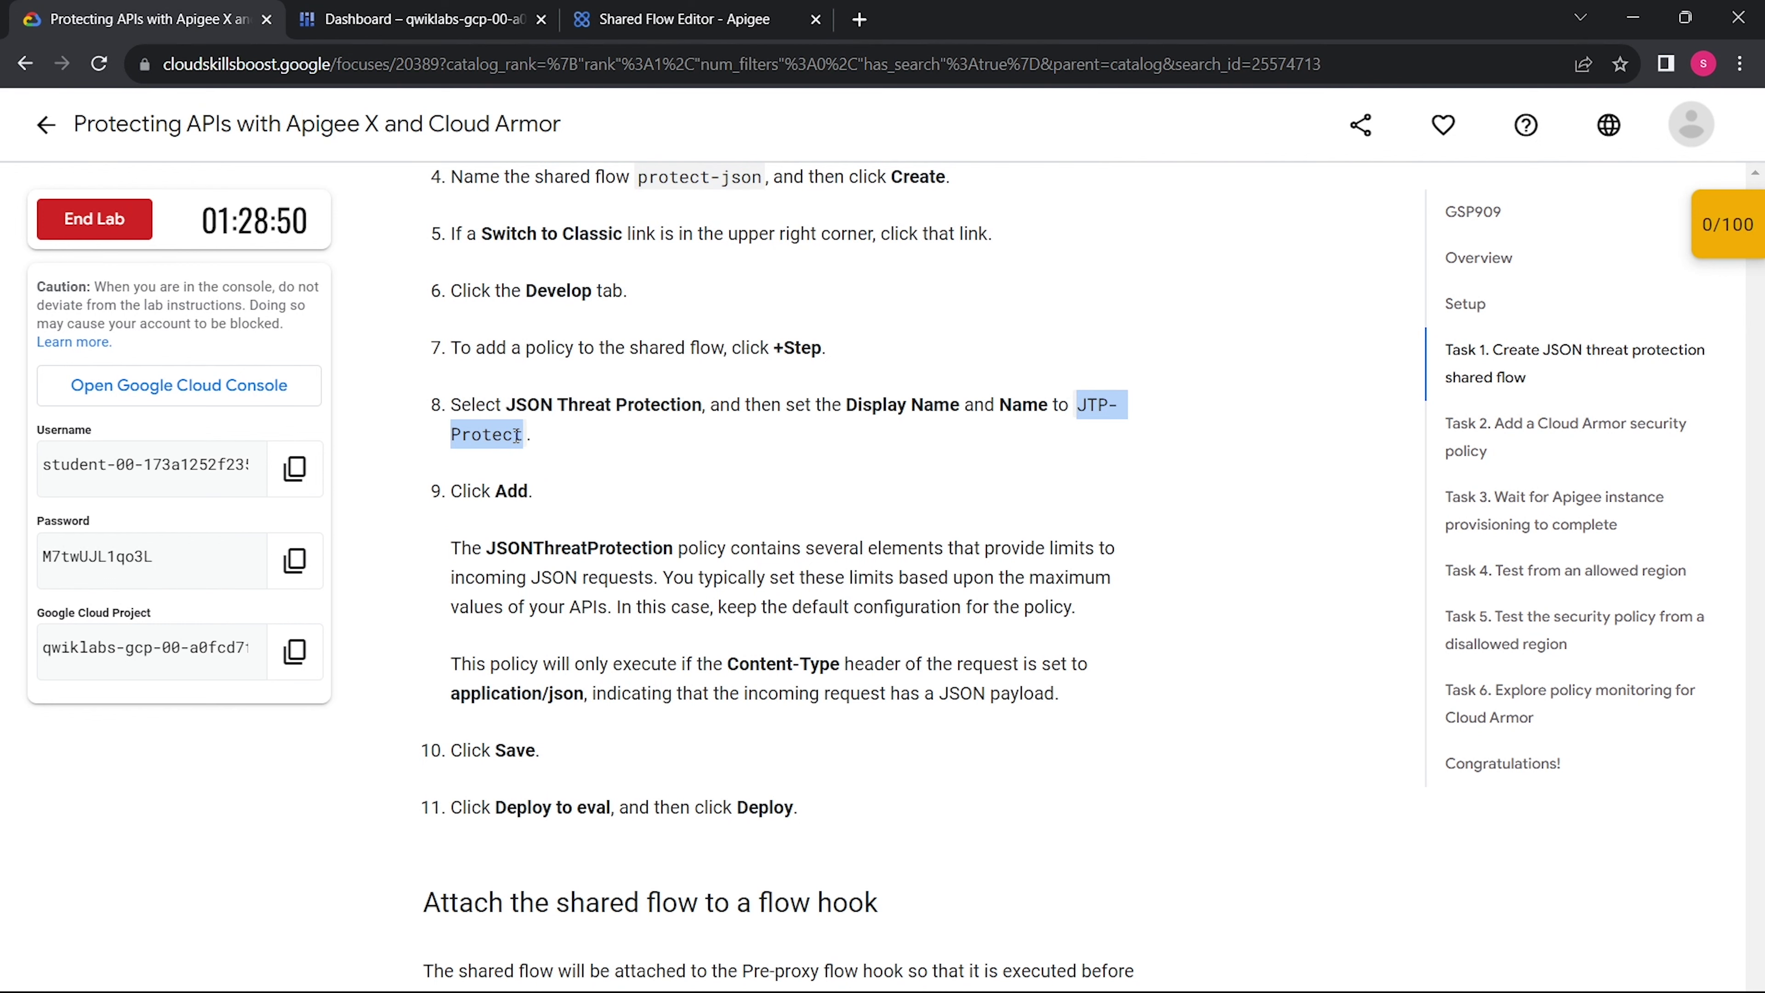
- Switch the protect-json shared flow in Apigee to the classic editor and open its Develop view
left_click(574, 25)
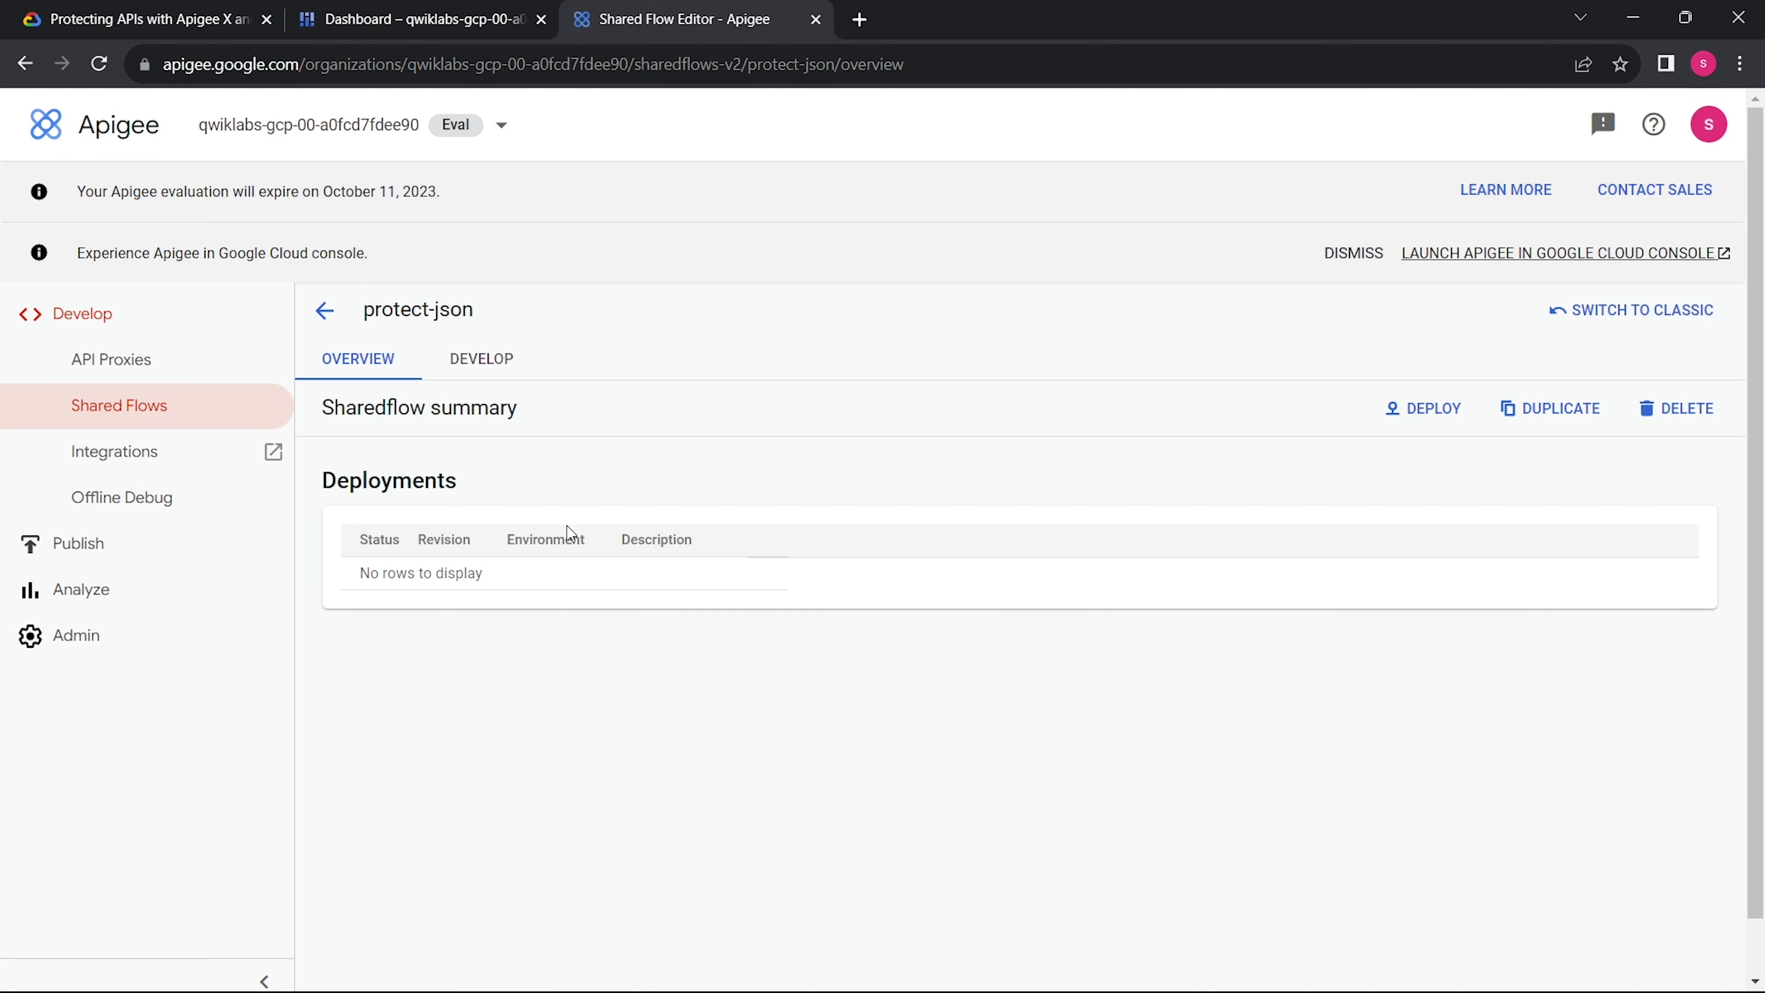
left_click(1548, 309)
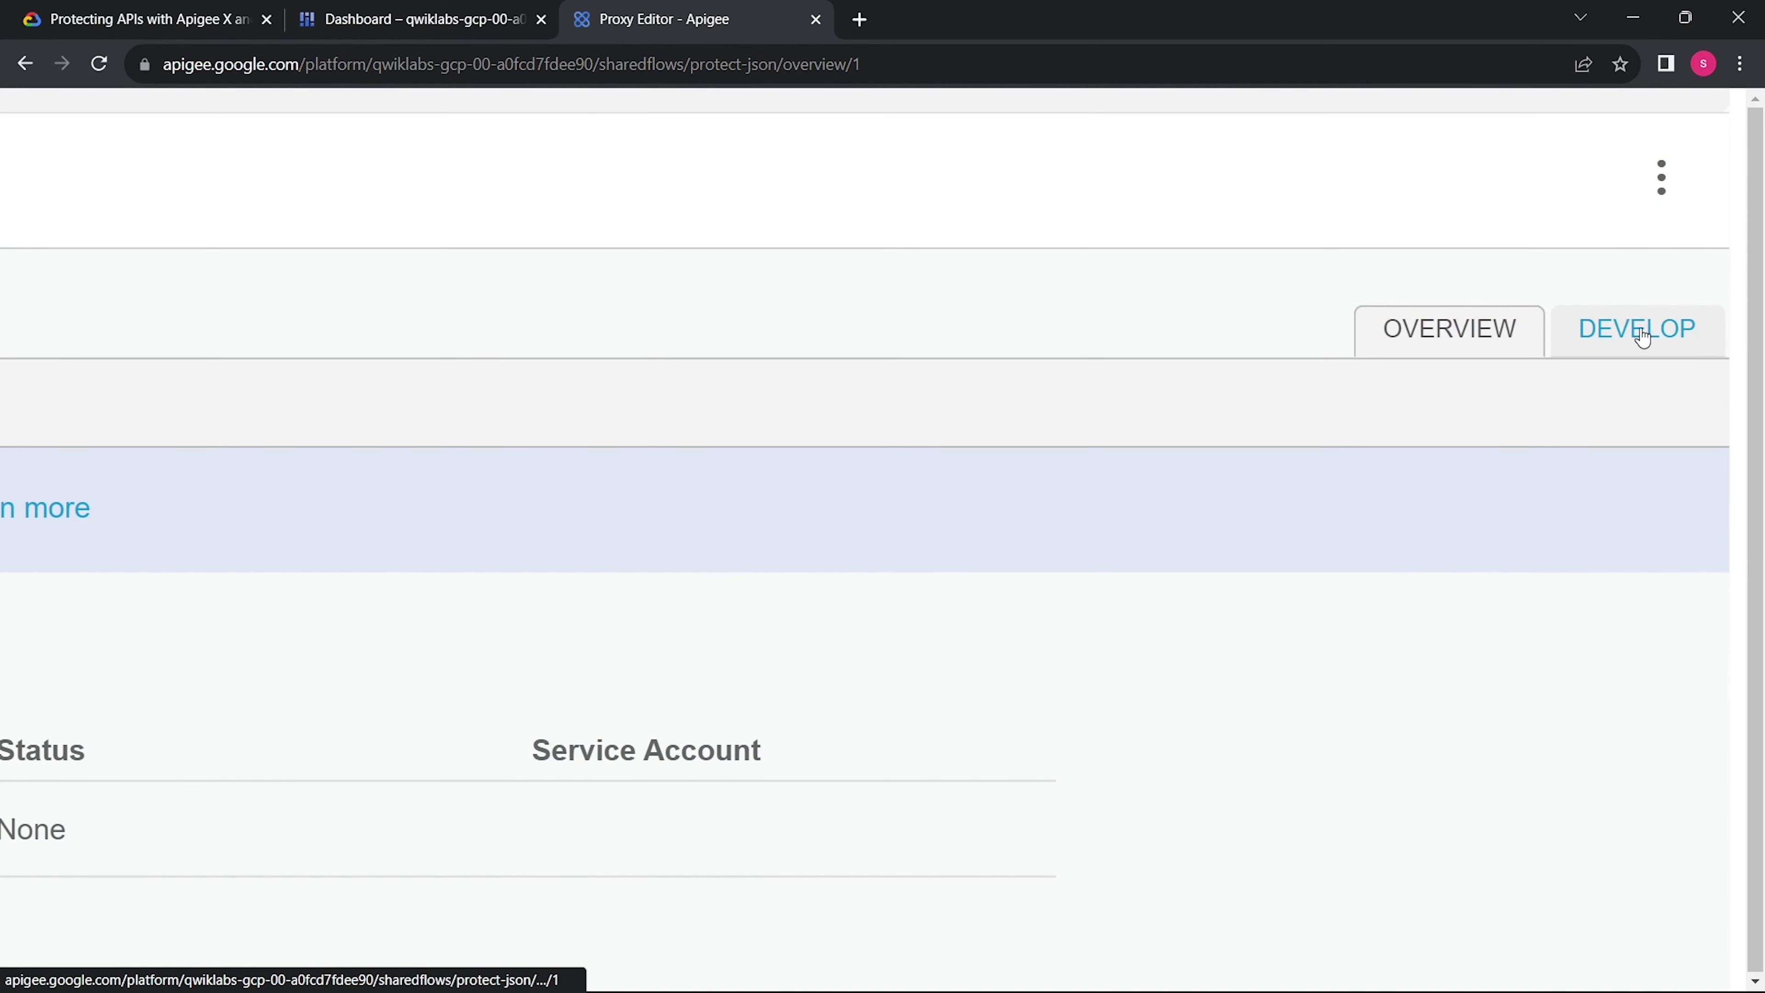
left_click(1630, 328)
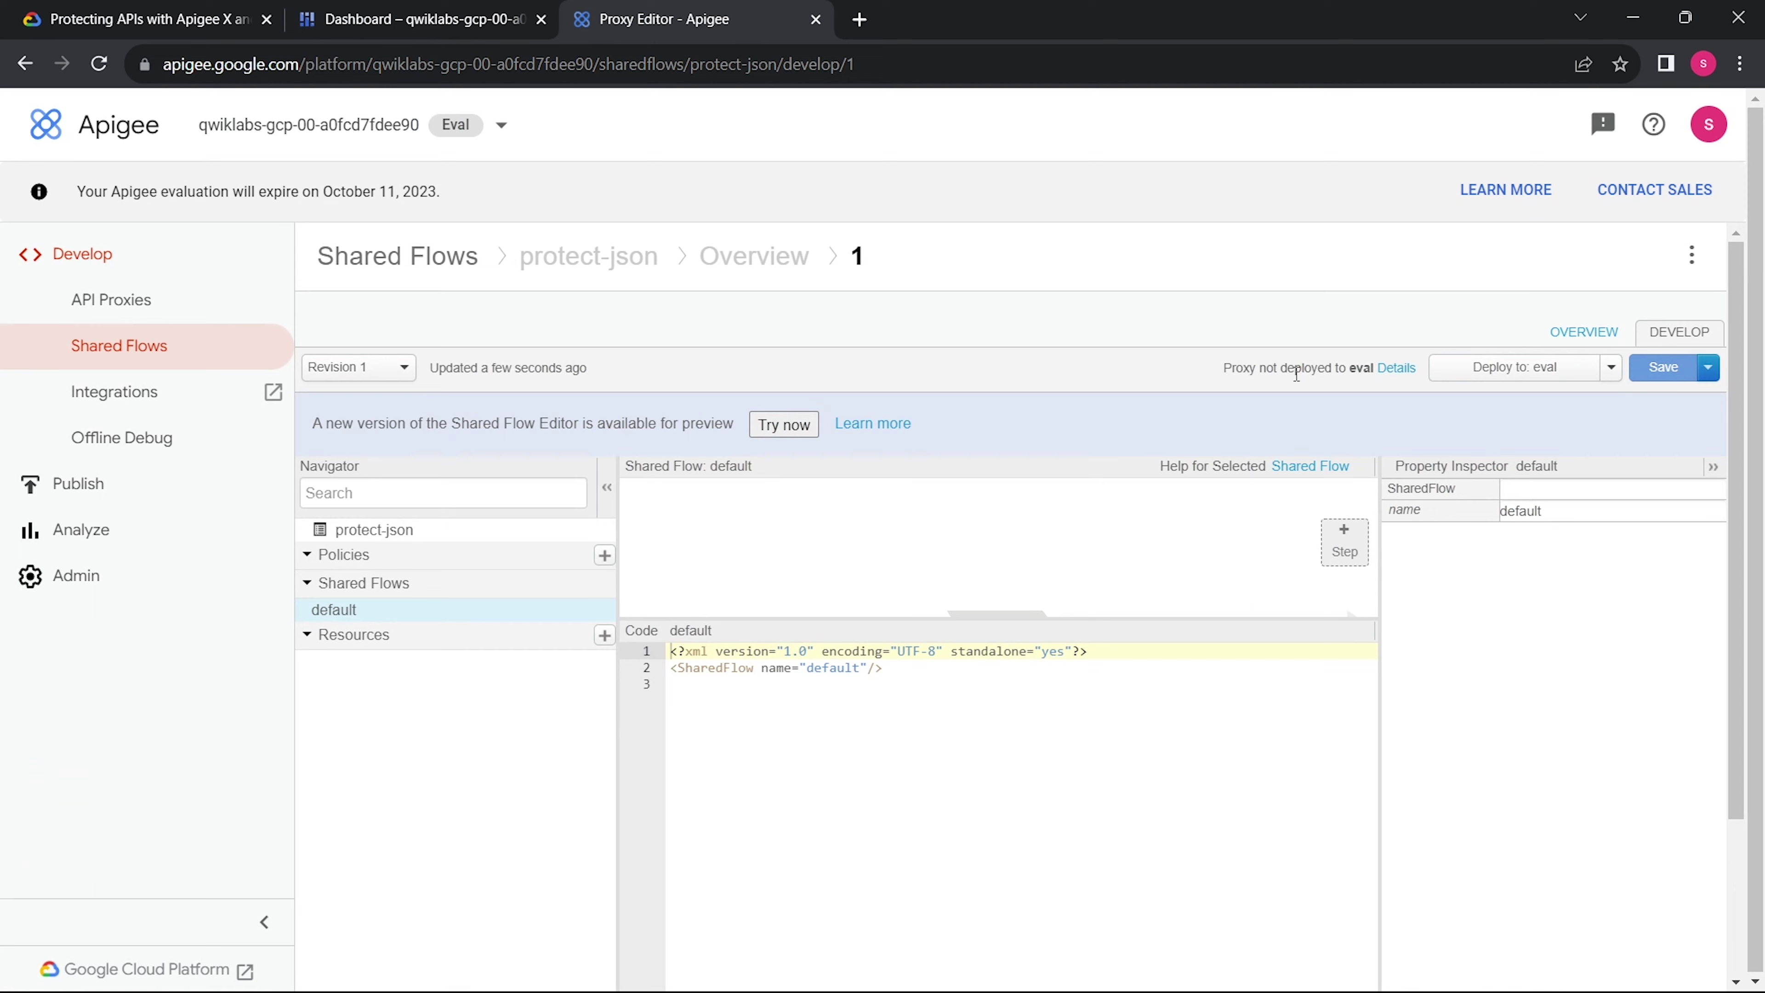
- Add a JSON Threat Protection policy step to the shared flow with display name and name JTP-Protect
left_click(1345, 543)
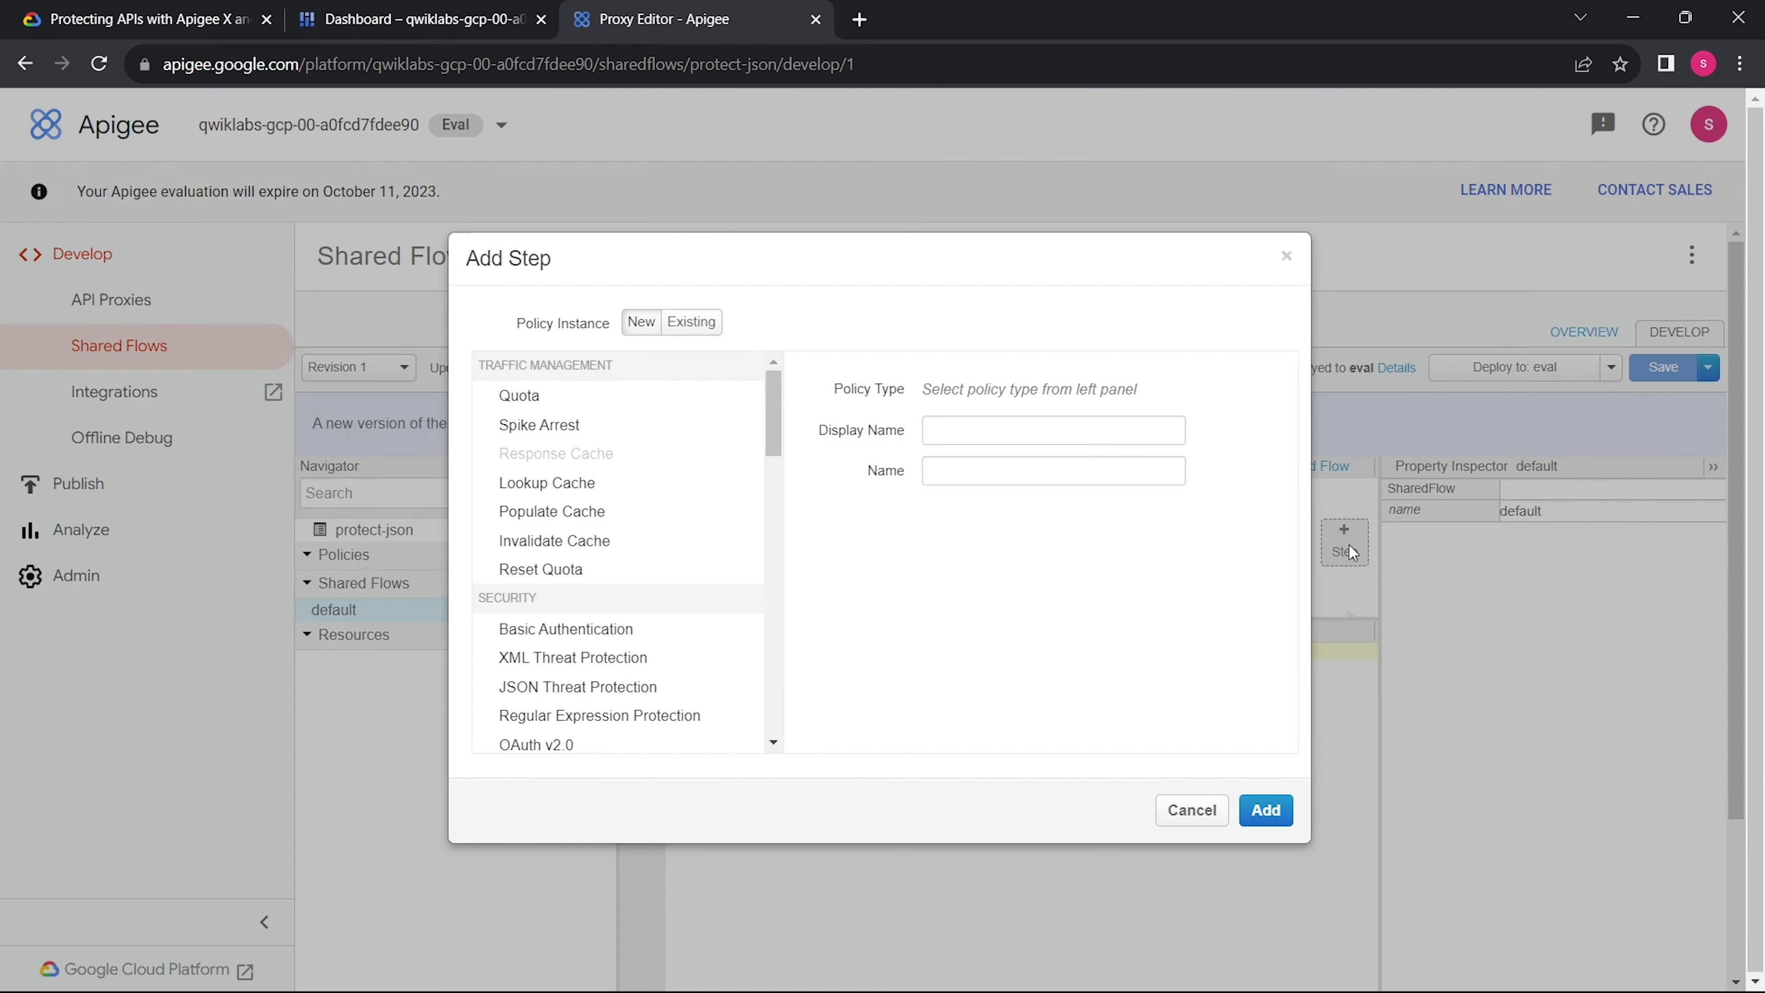
scroll(586, 612, "down", 2)
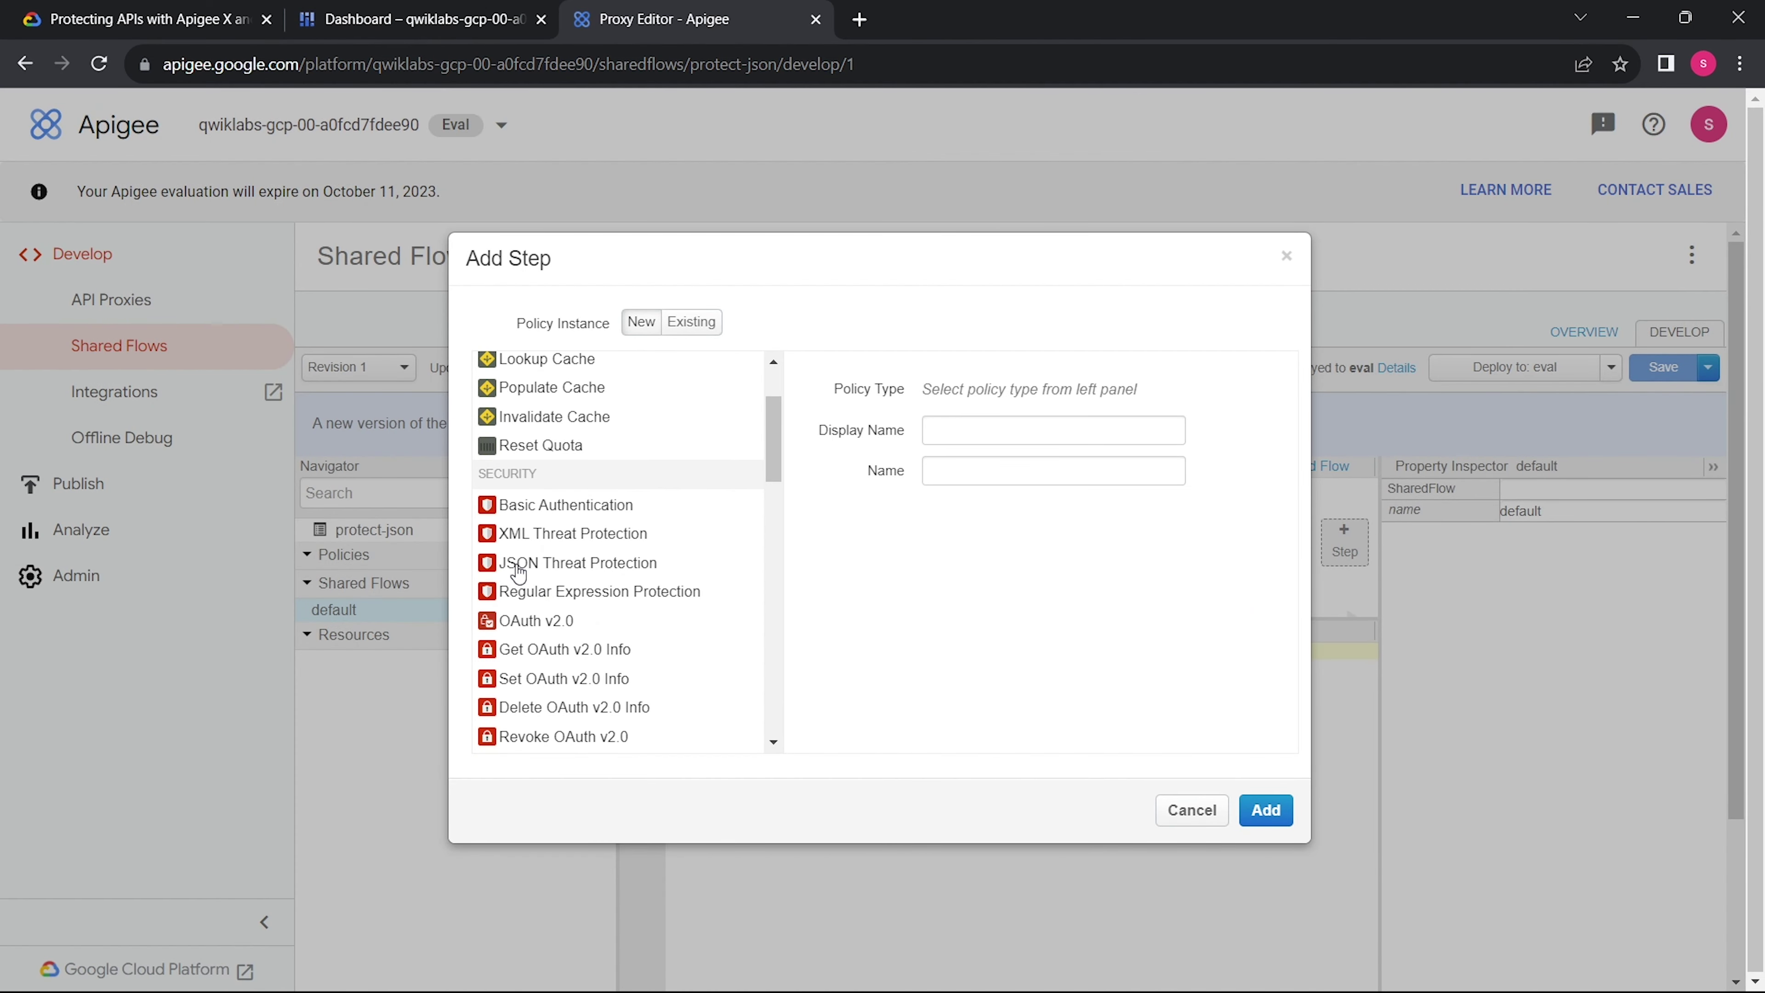
left_click(519, 573)
left_click(1018, 434)
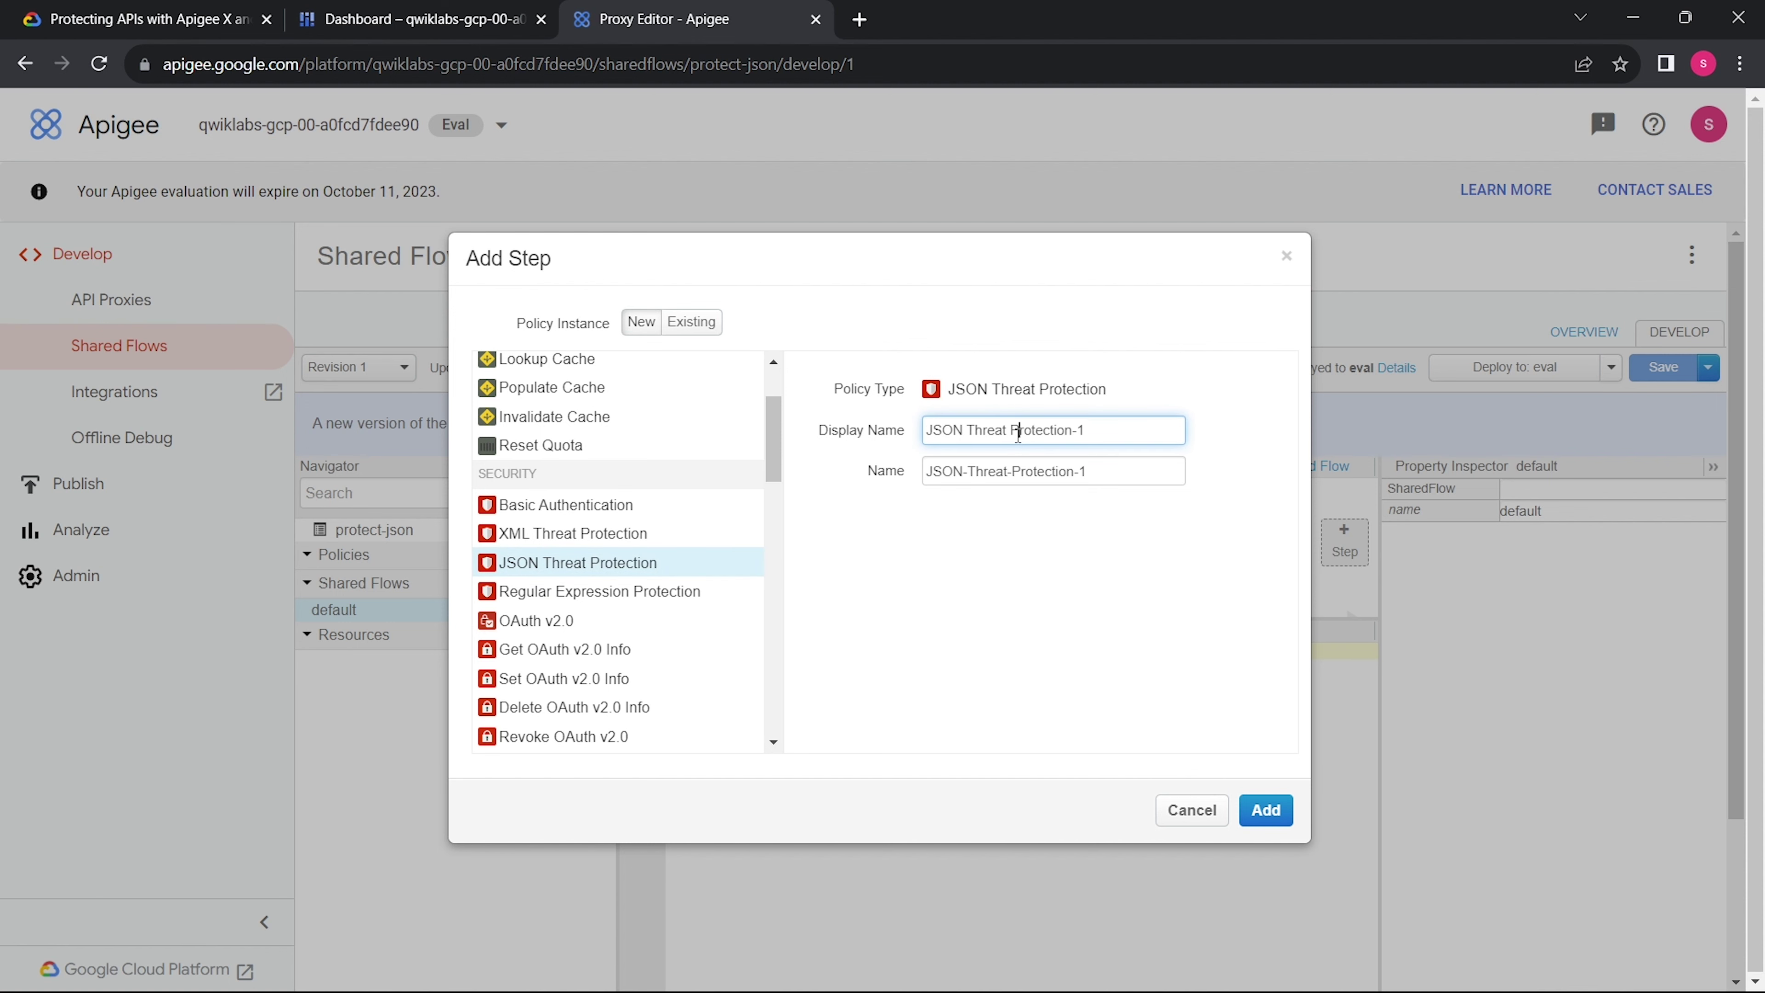
key("ctrl+a")
key("ctrl+v")
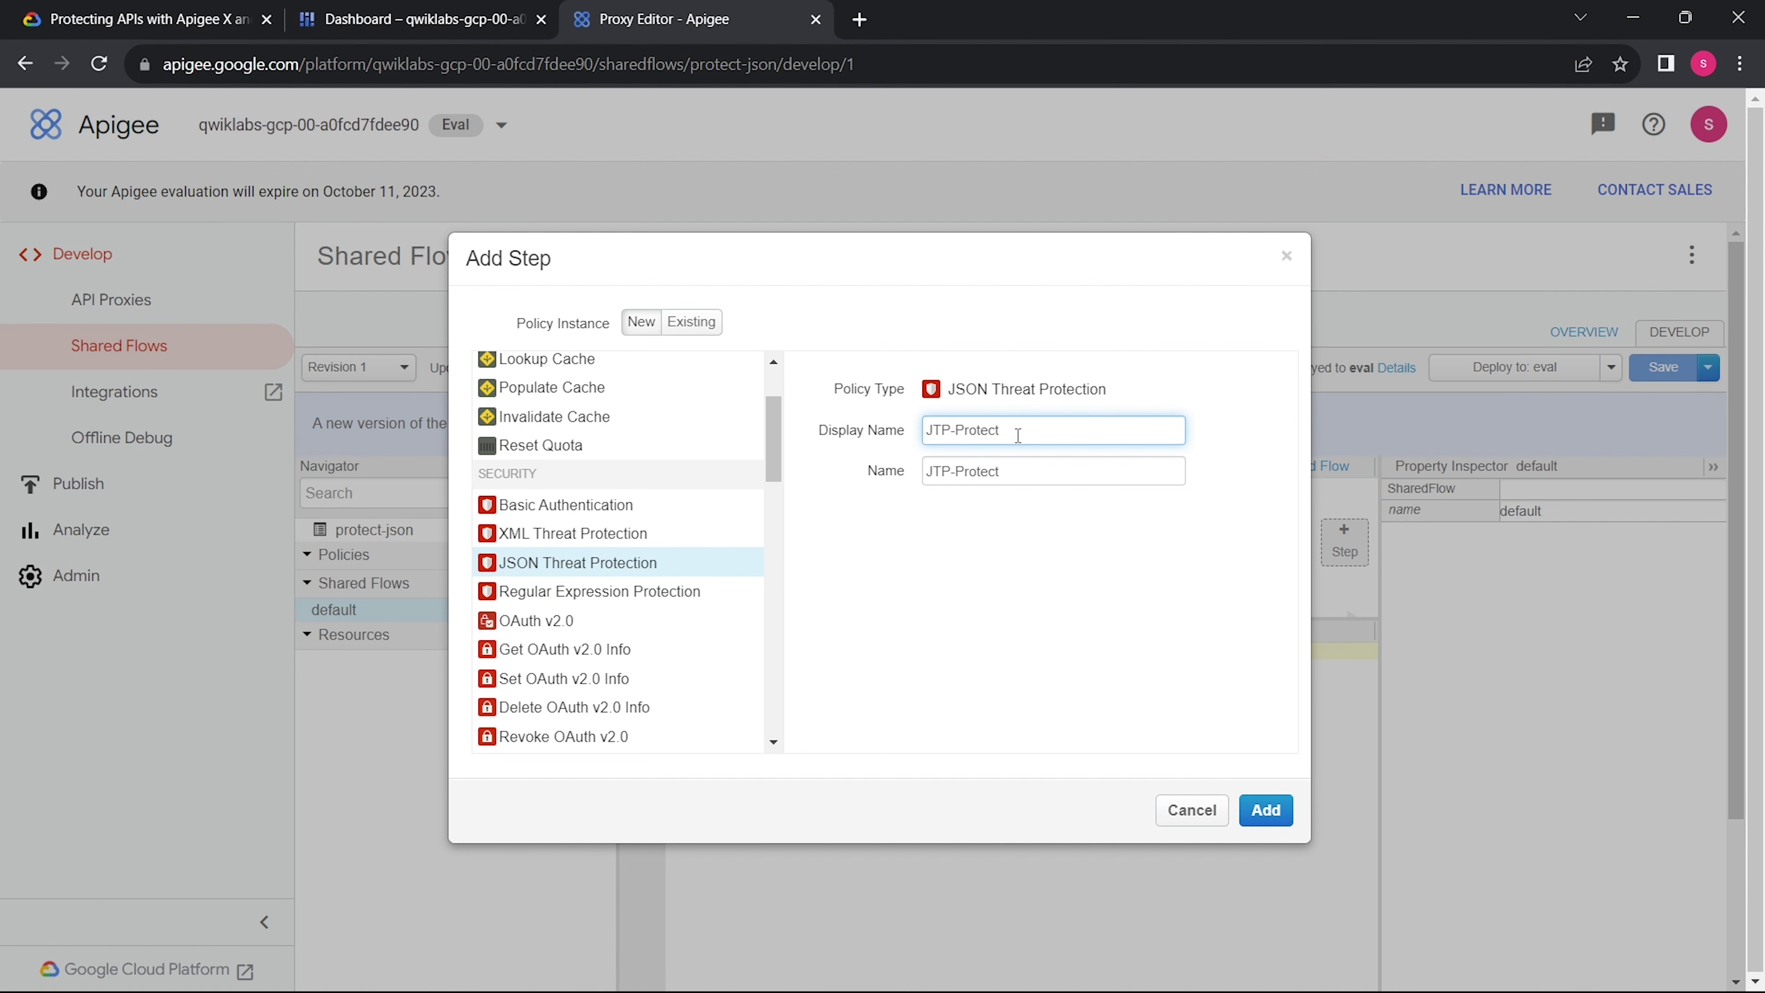
left_click(1272, 811)
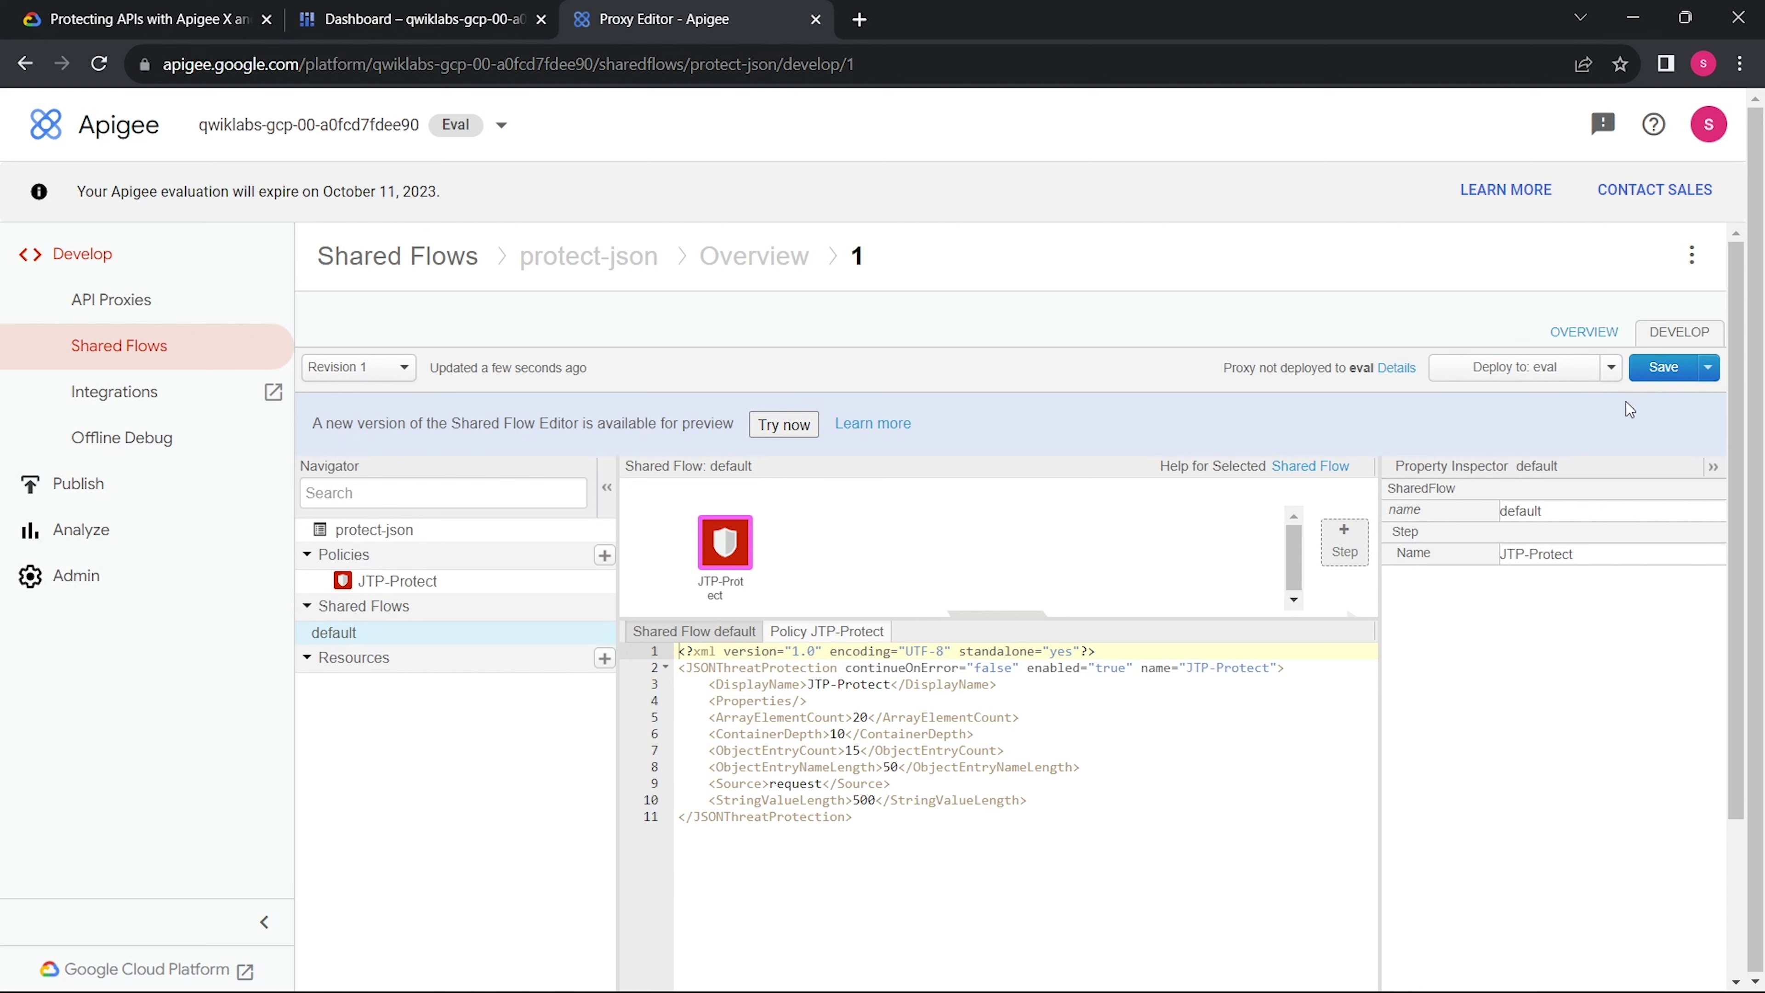
- Save revision 1 of the shared flow and deploy it to the eval environment
left_click(1655, 383)
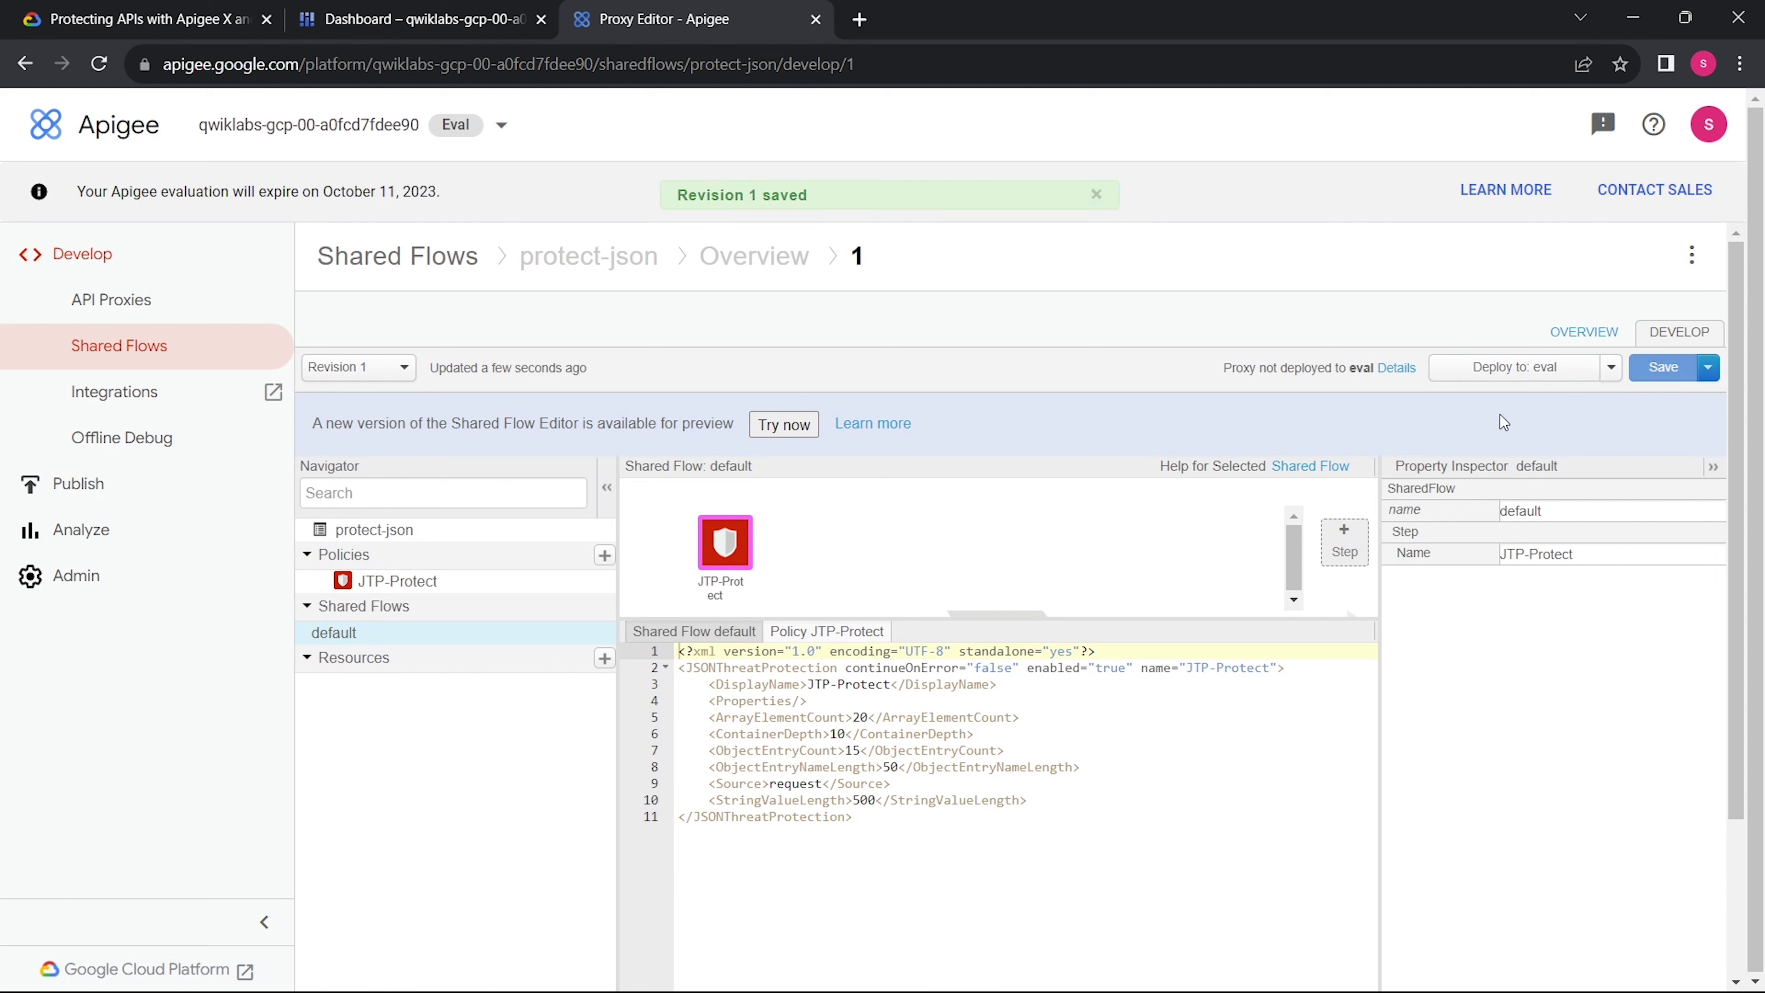
left_click(1569, 372)
left_click(1185, 465)
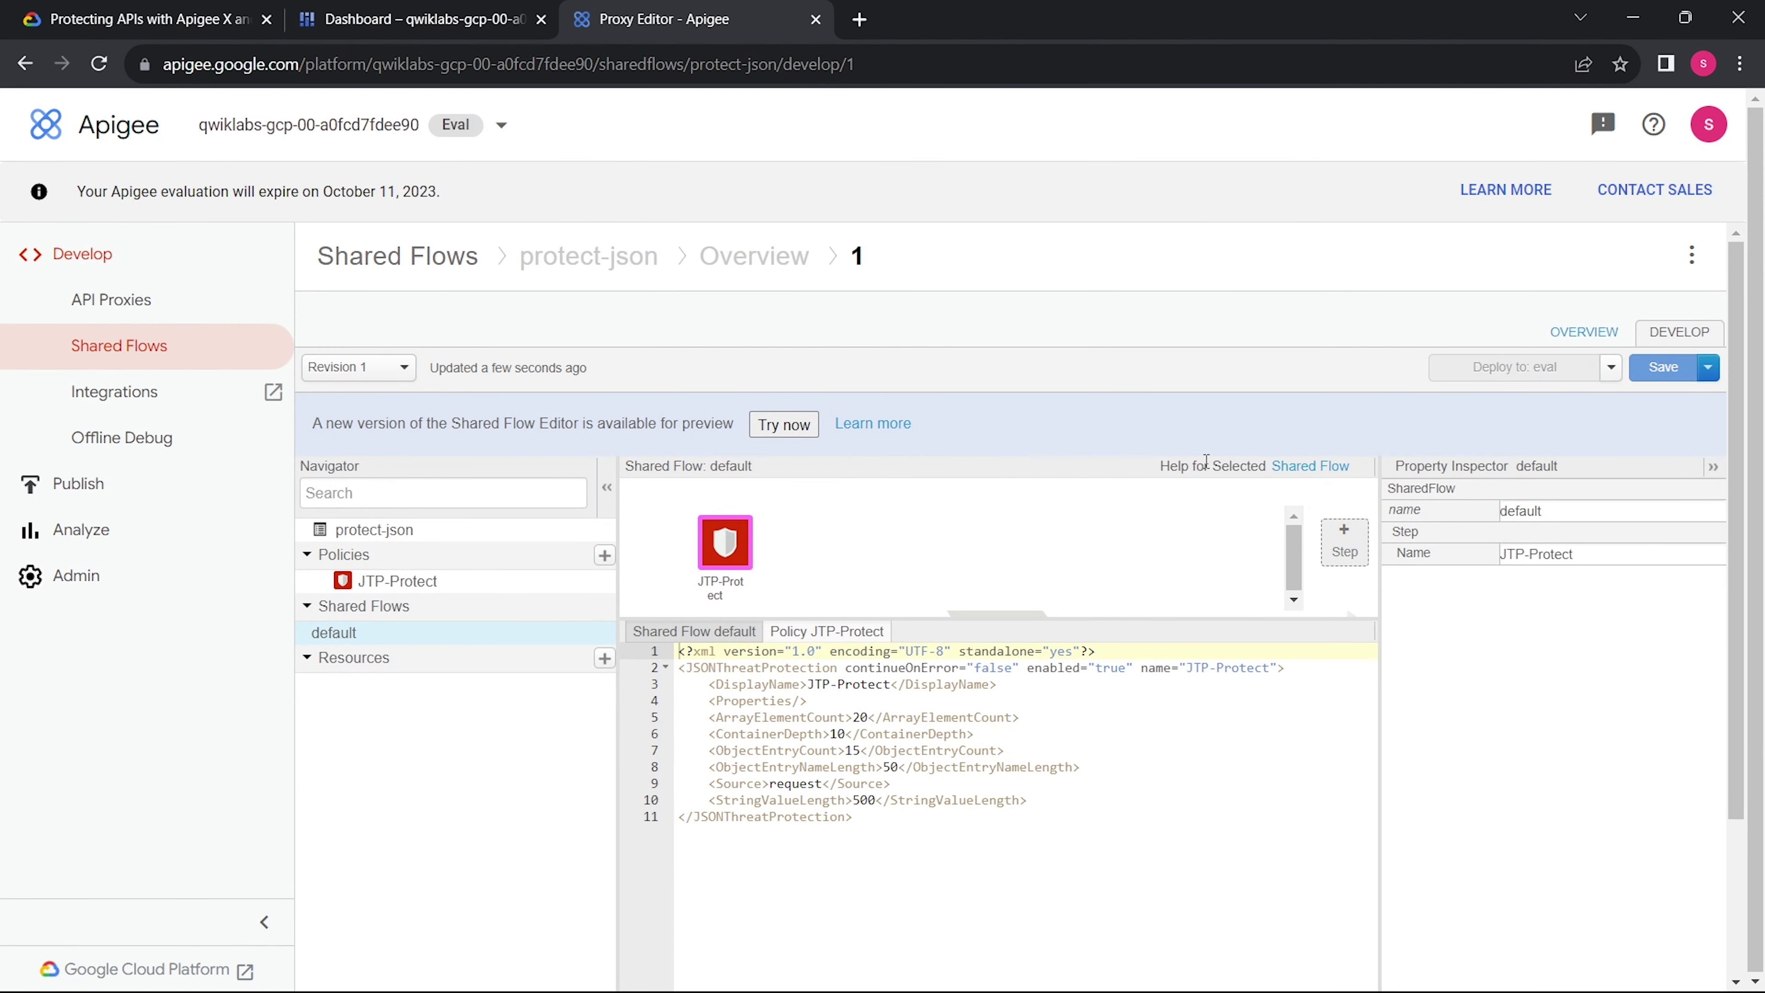
- Review the lab's instructions on attaching the shared flow to a flow hook and open the environment Flow Hooks page in Apigee
left_click(272, 8)
scroll(471, 365, "down", 7)
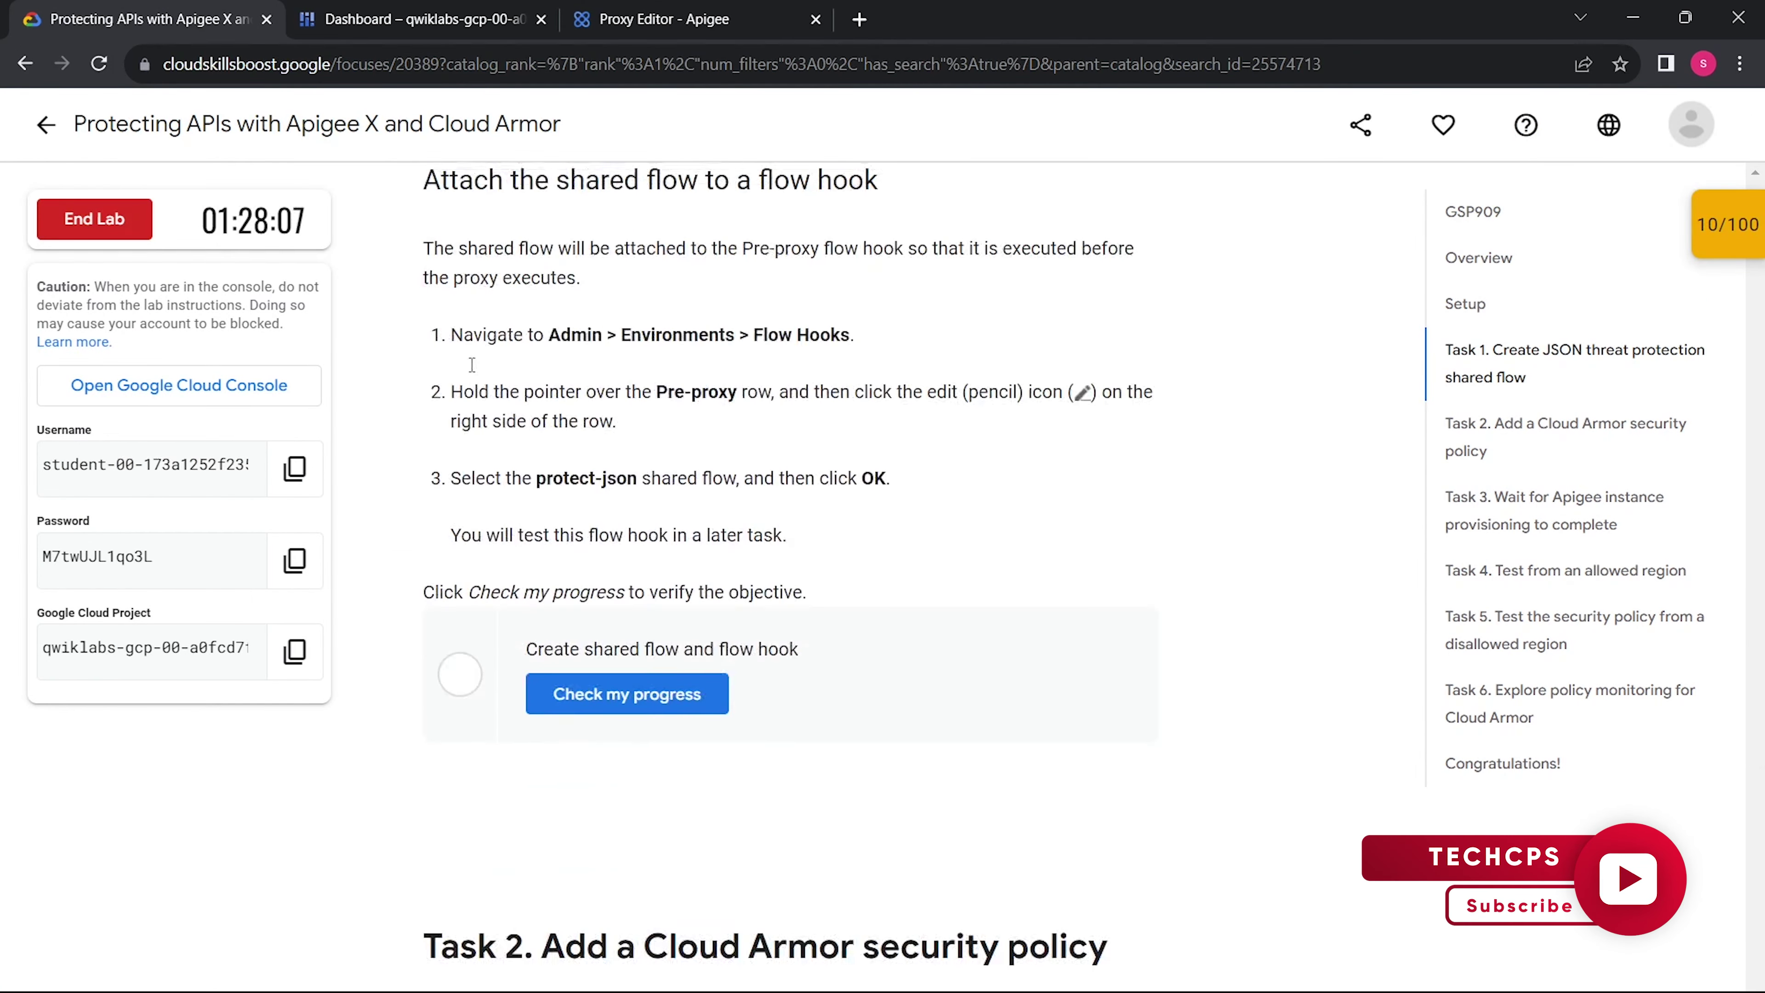
scroll(472, 365, "up", 2)
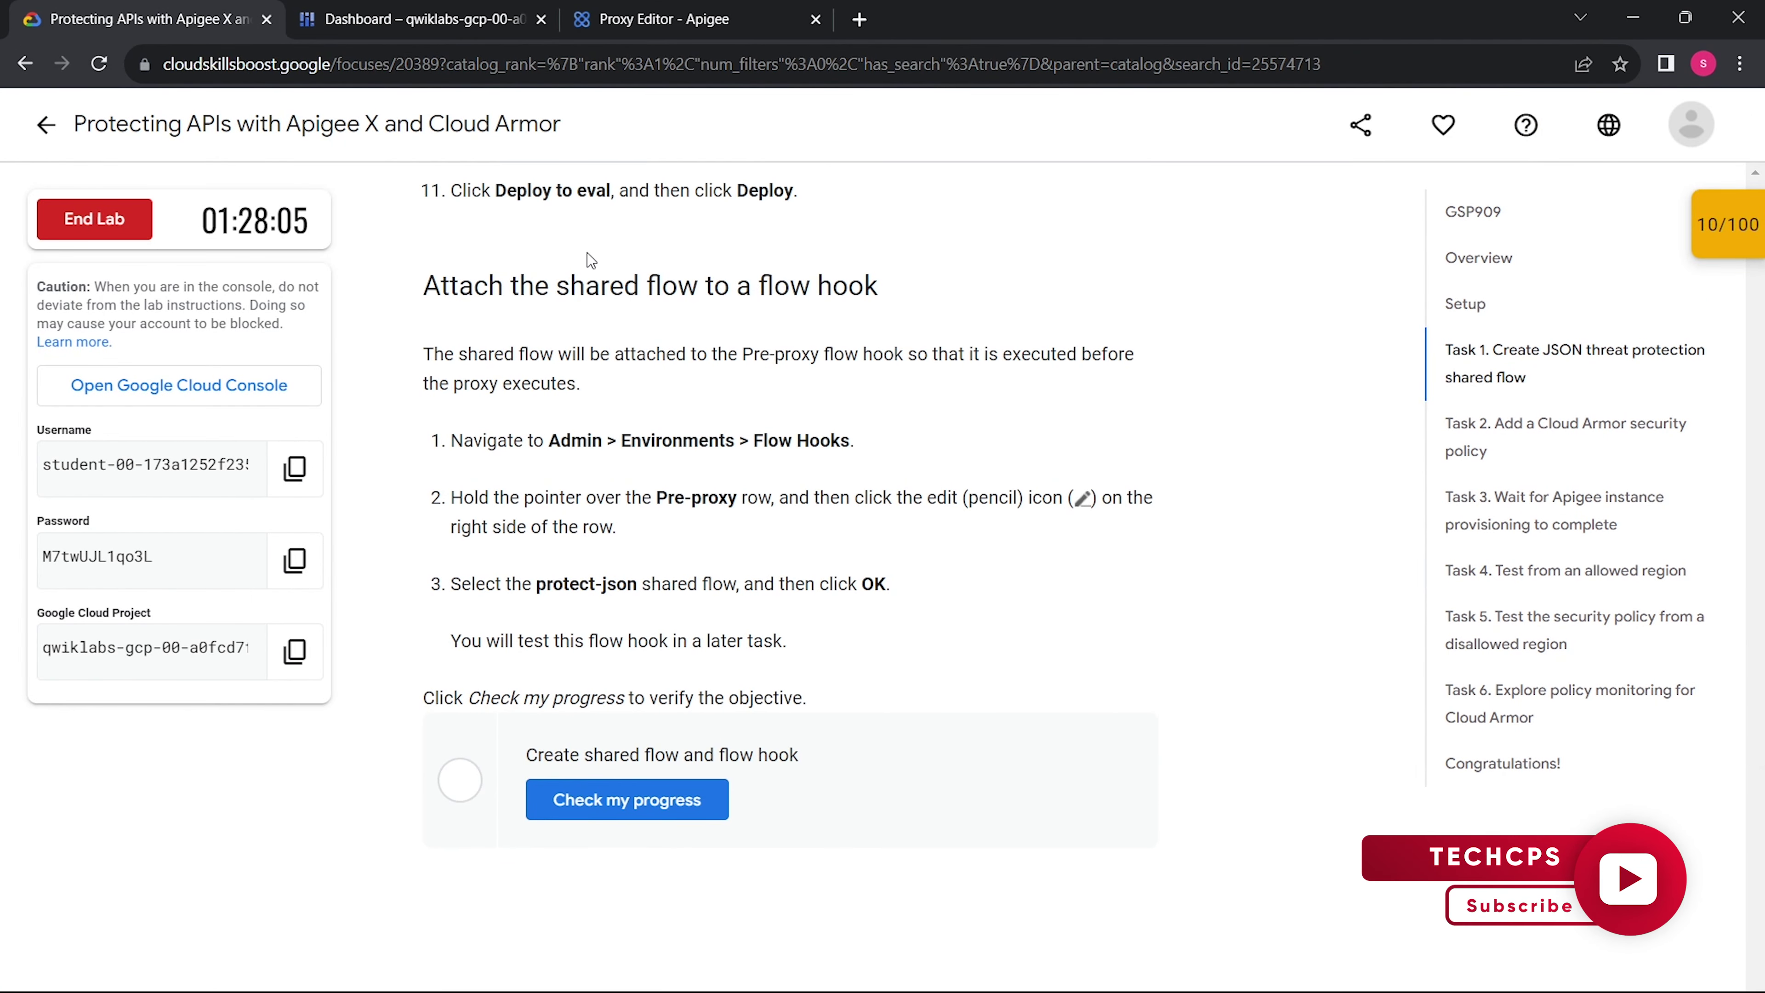
triple_click(584, 248)
scroll(672, 460, "down", 1)
scroll(672, 460, "down", 2)
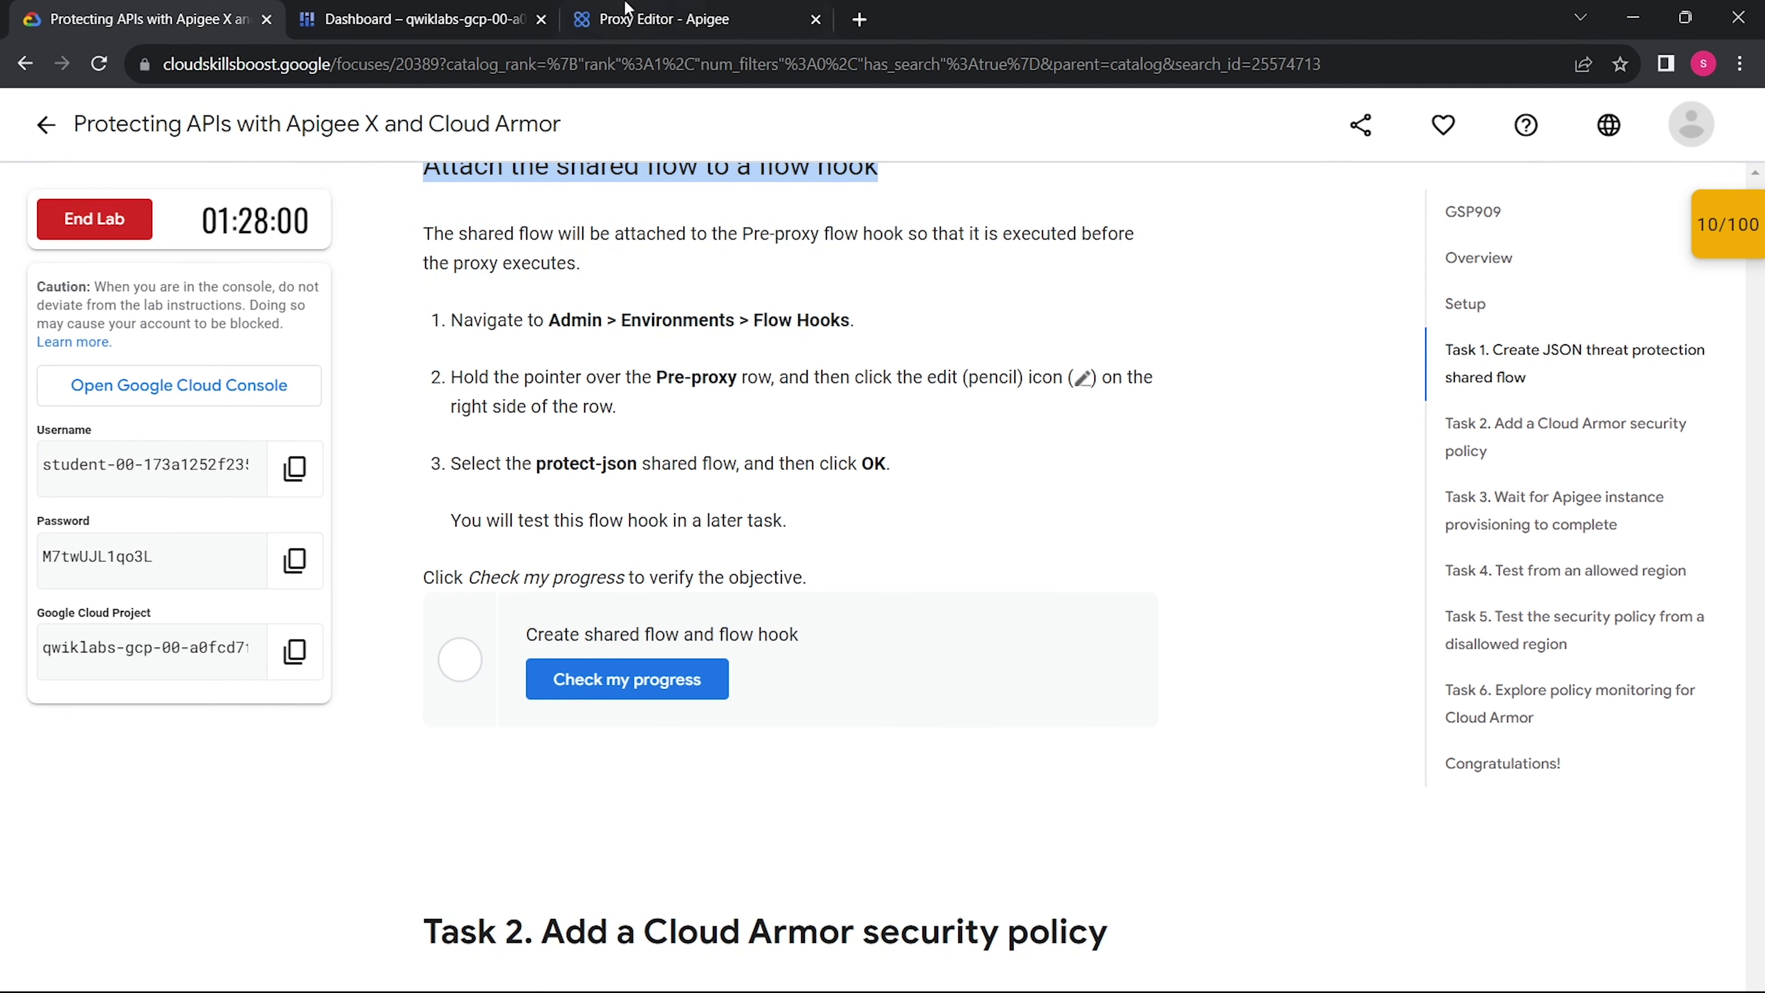
left_click(628, 9)
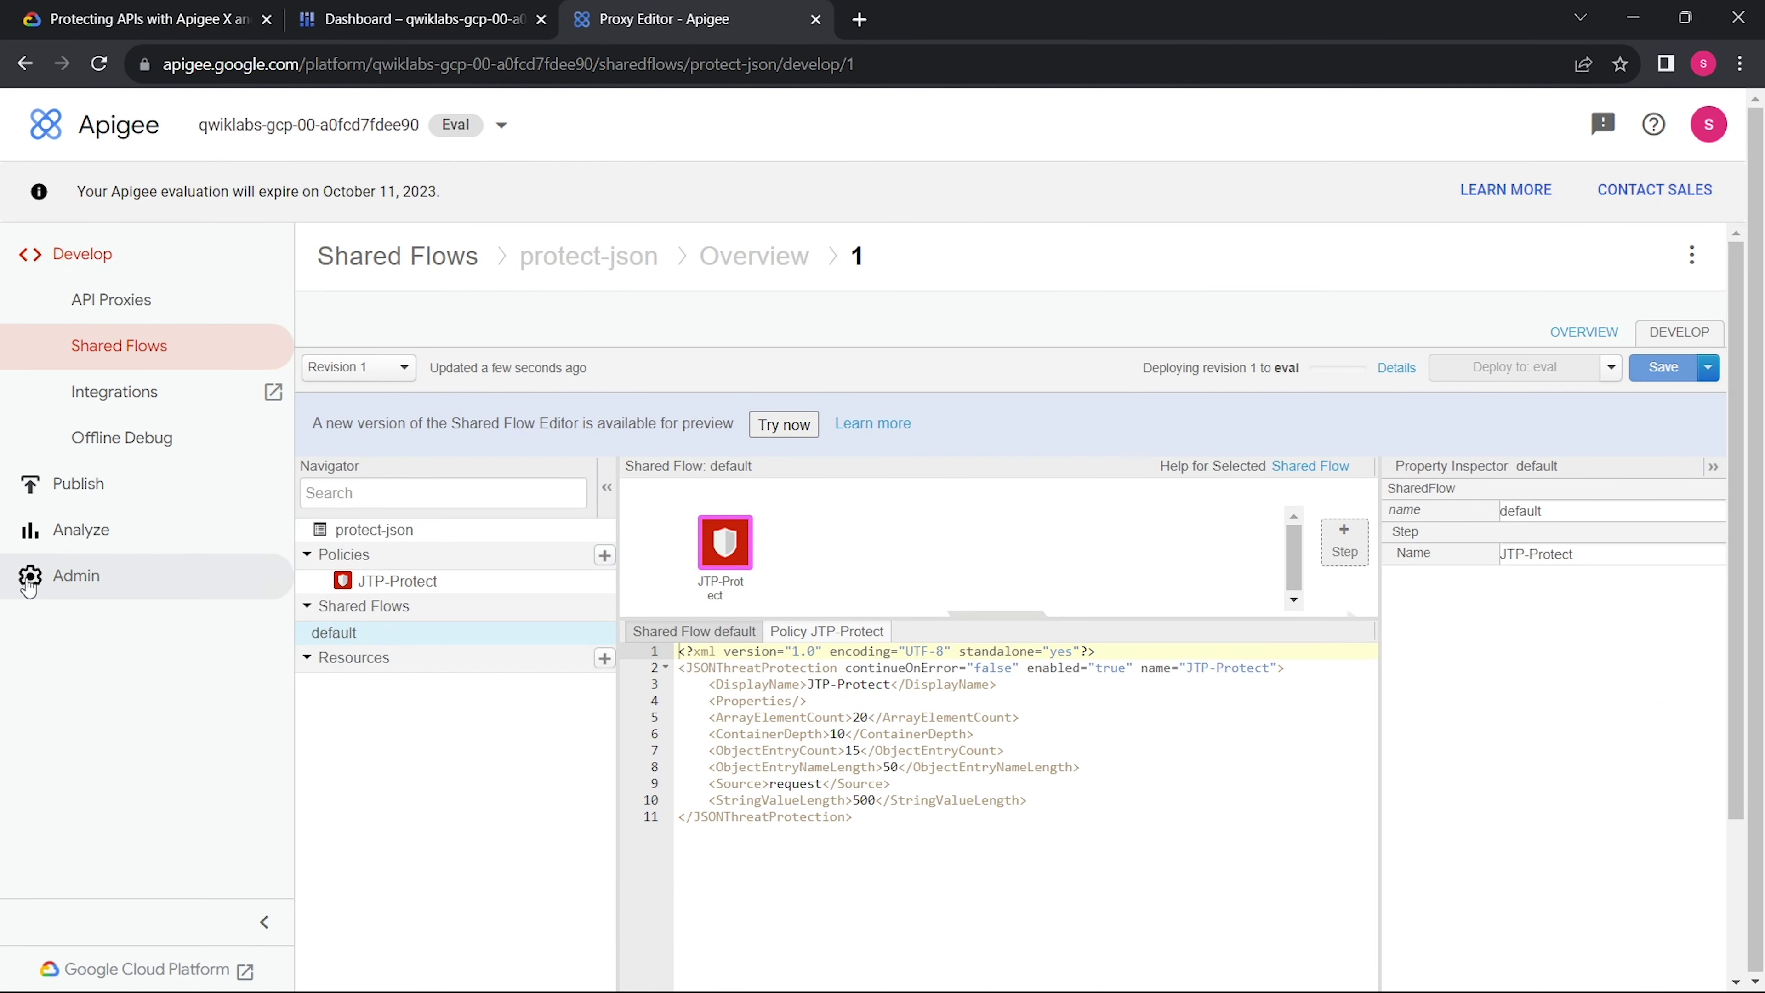
left_click(87, 572)
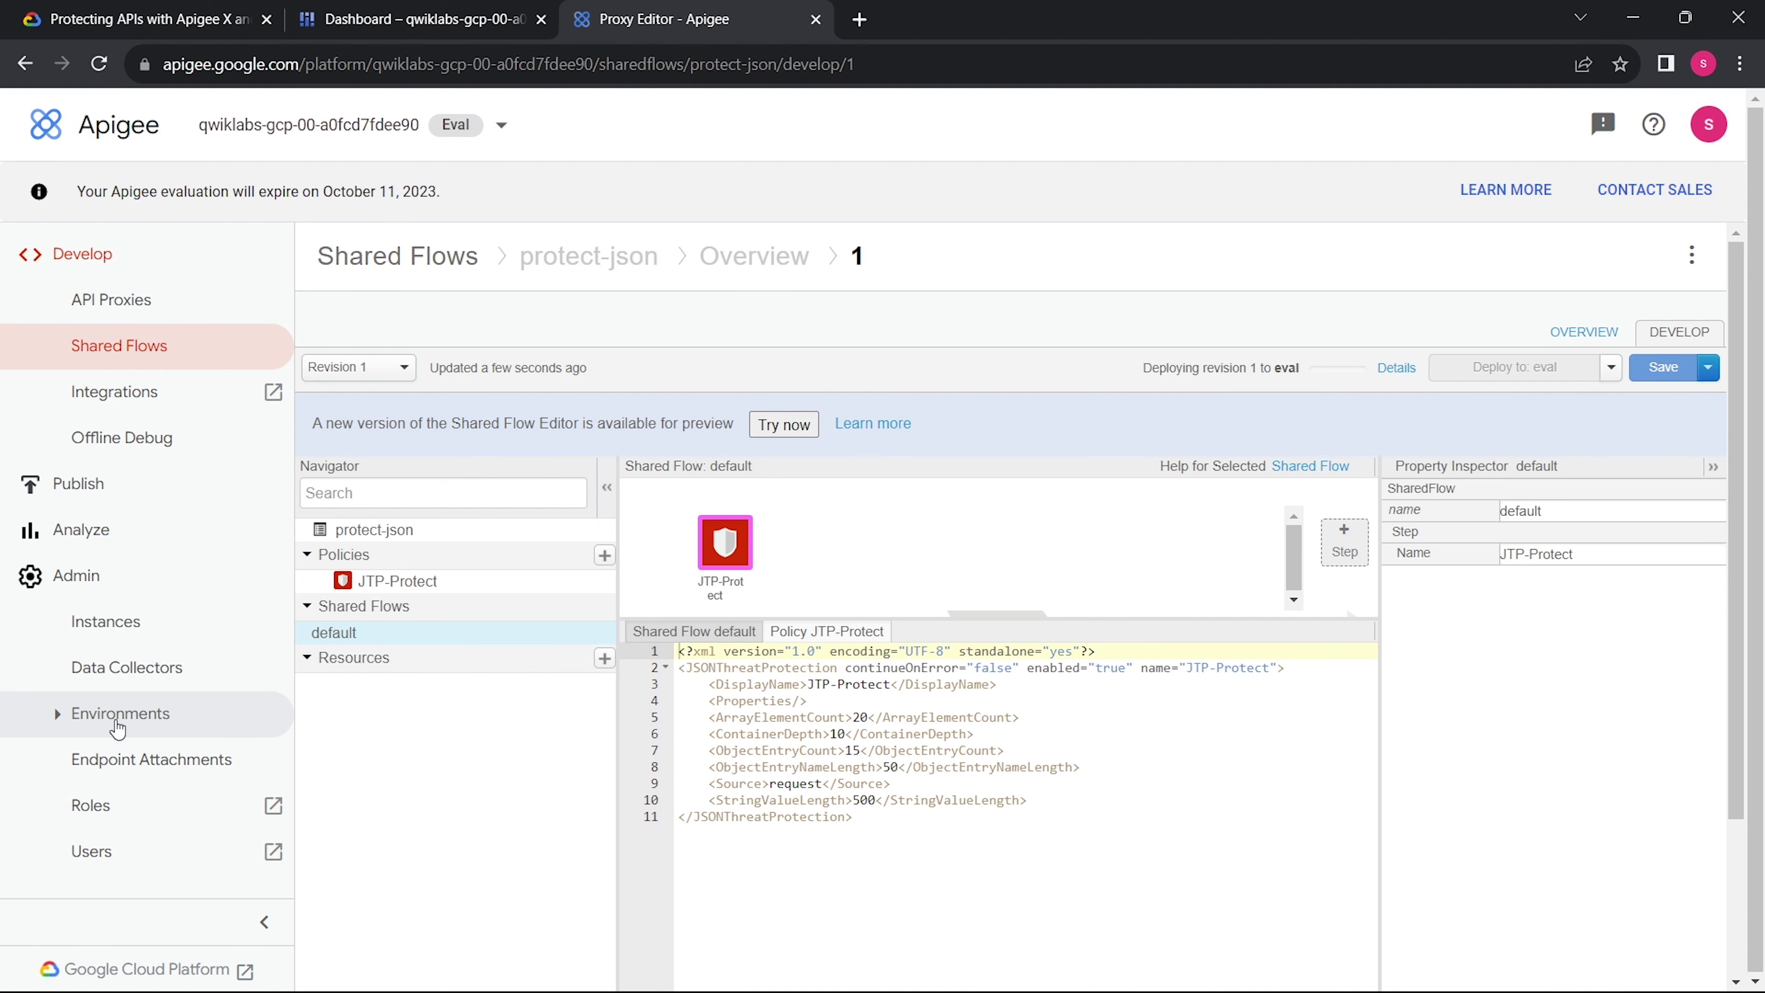
left_click(117, 723)
scroll(116, 727, "down", 3)
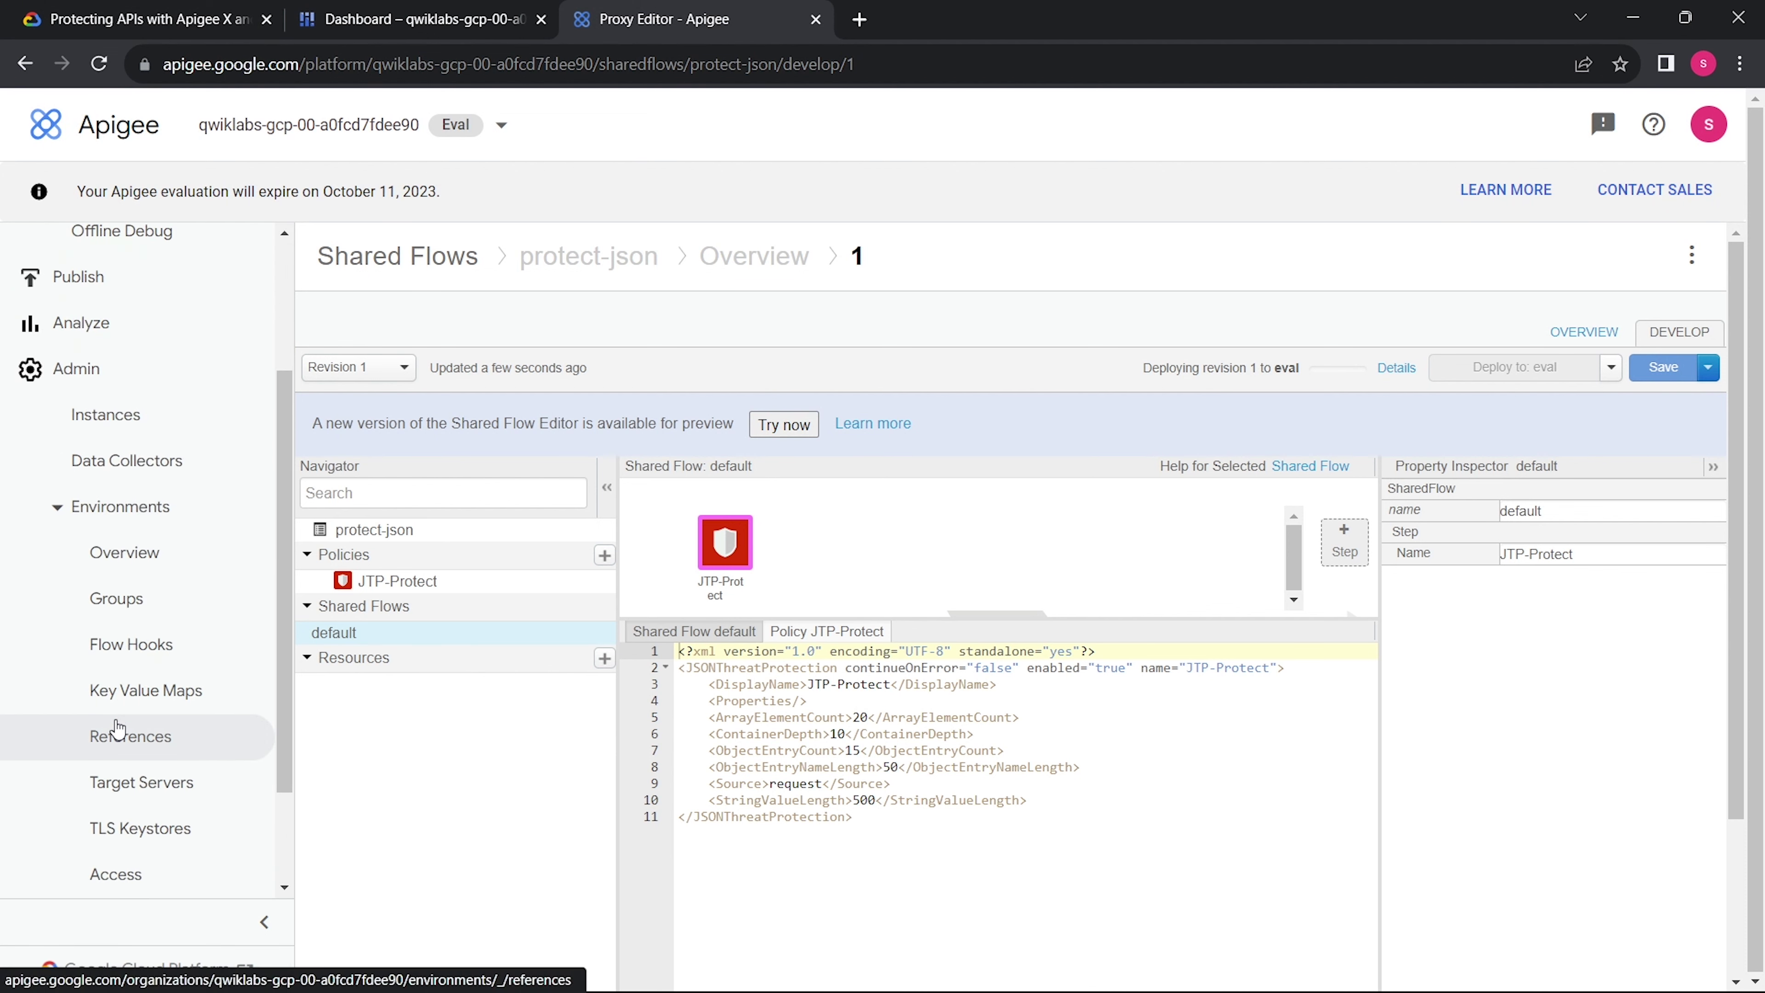
left_click(148, 642)
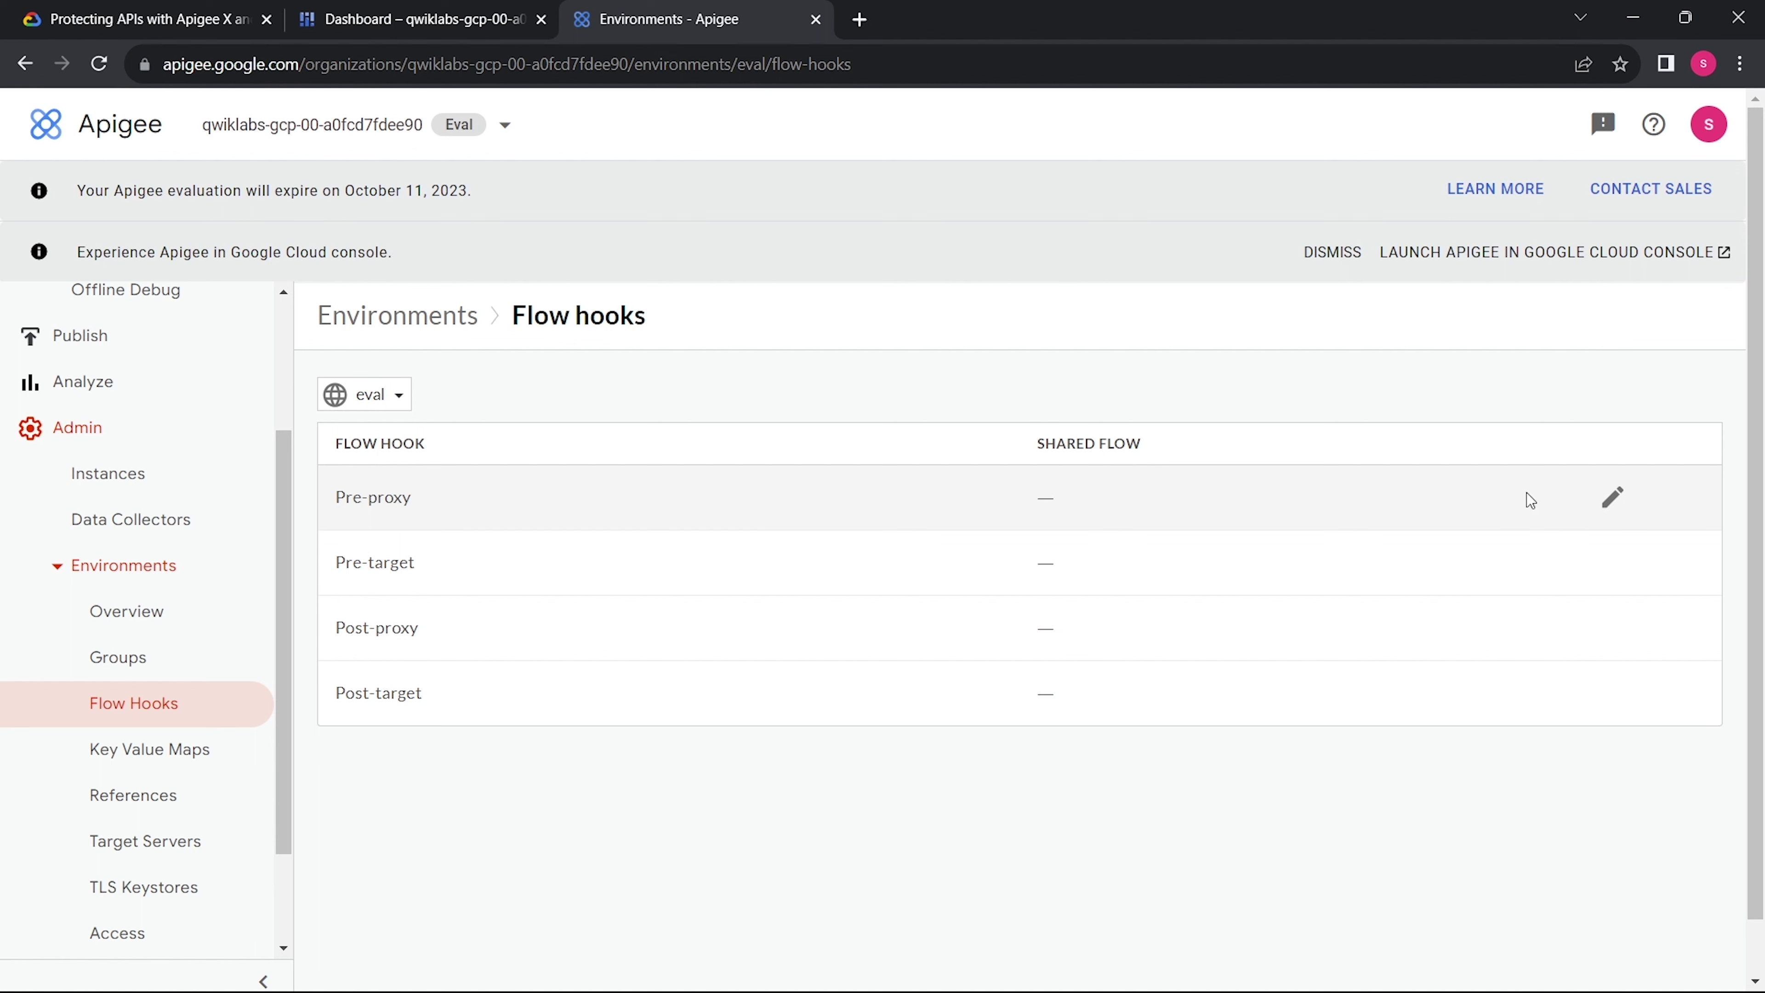
- Attach the protect-json shared flow to the Pre-proxy flow hook of the eval environment
left_click(1612, 498)
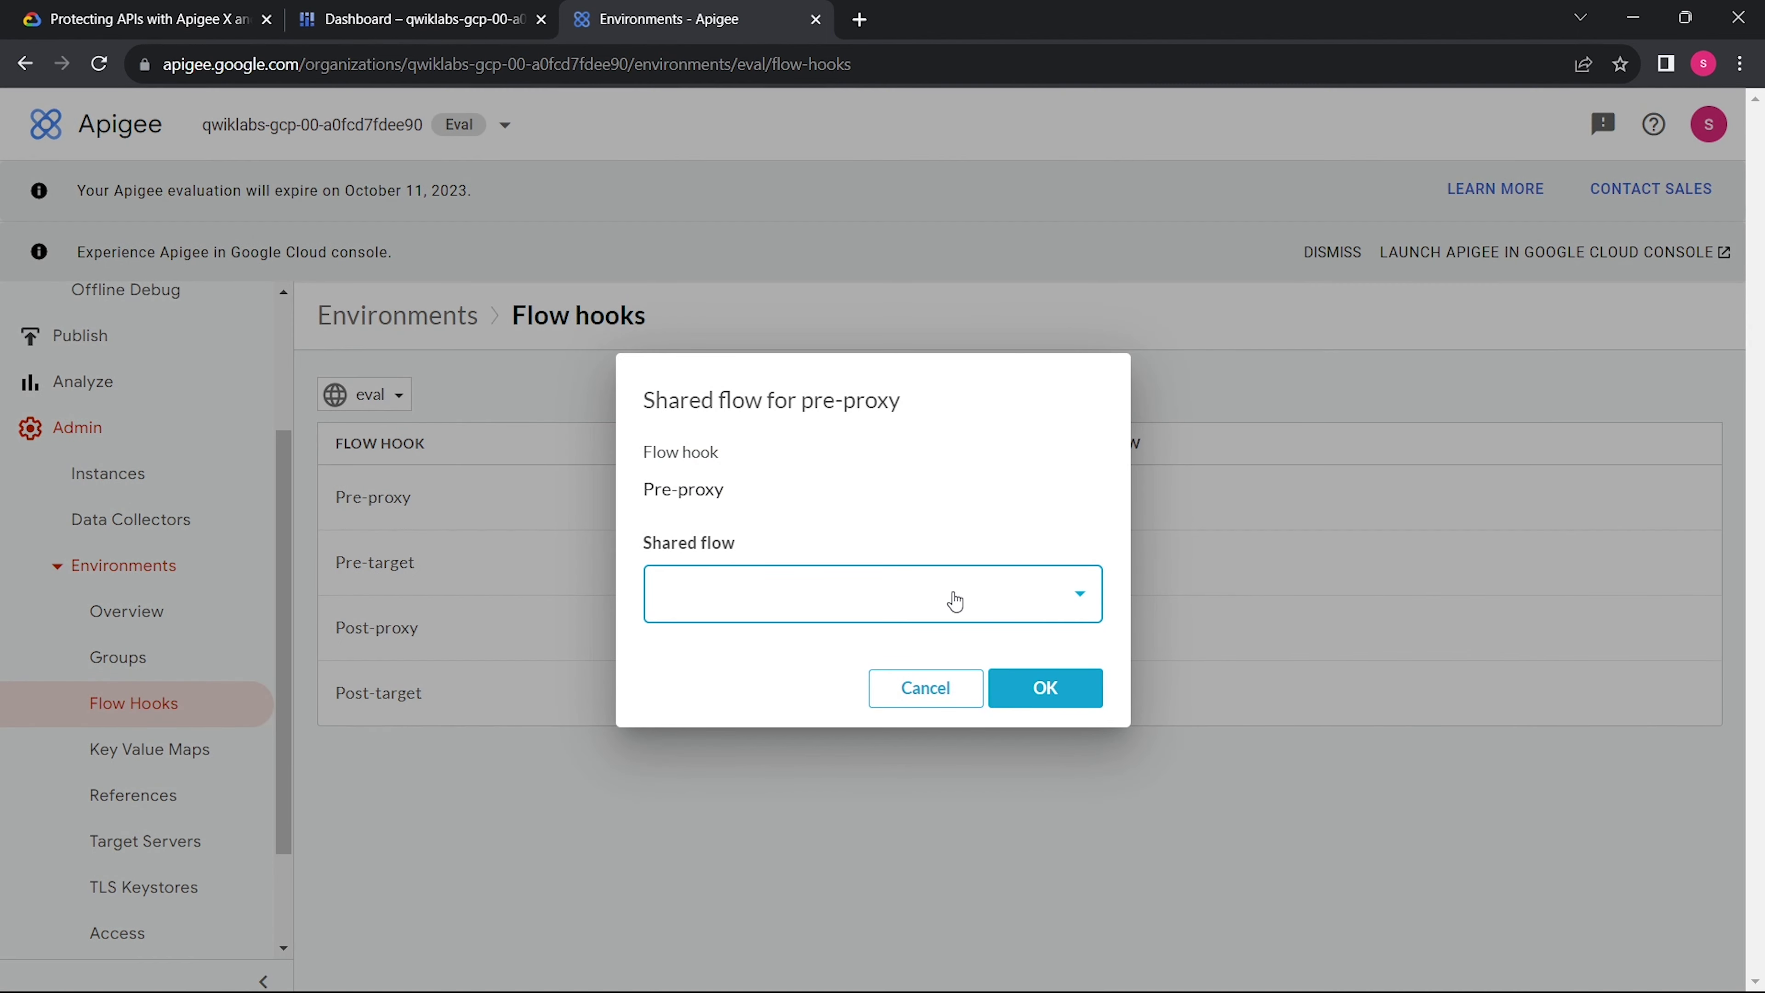
left_click(909, 599)
left_click(812, 639)
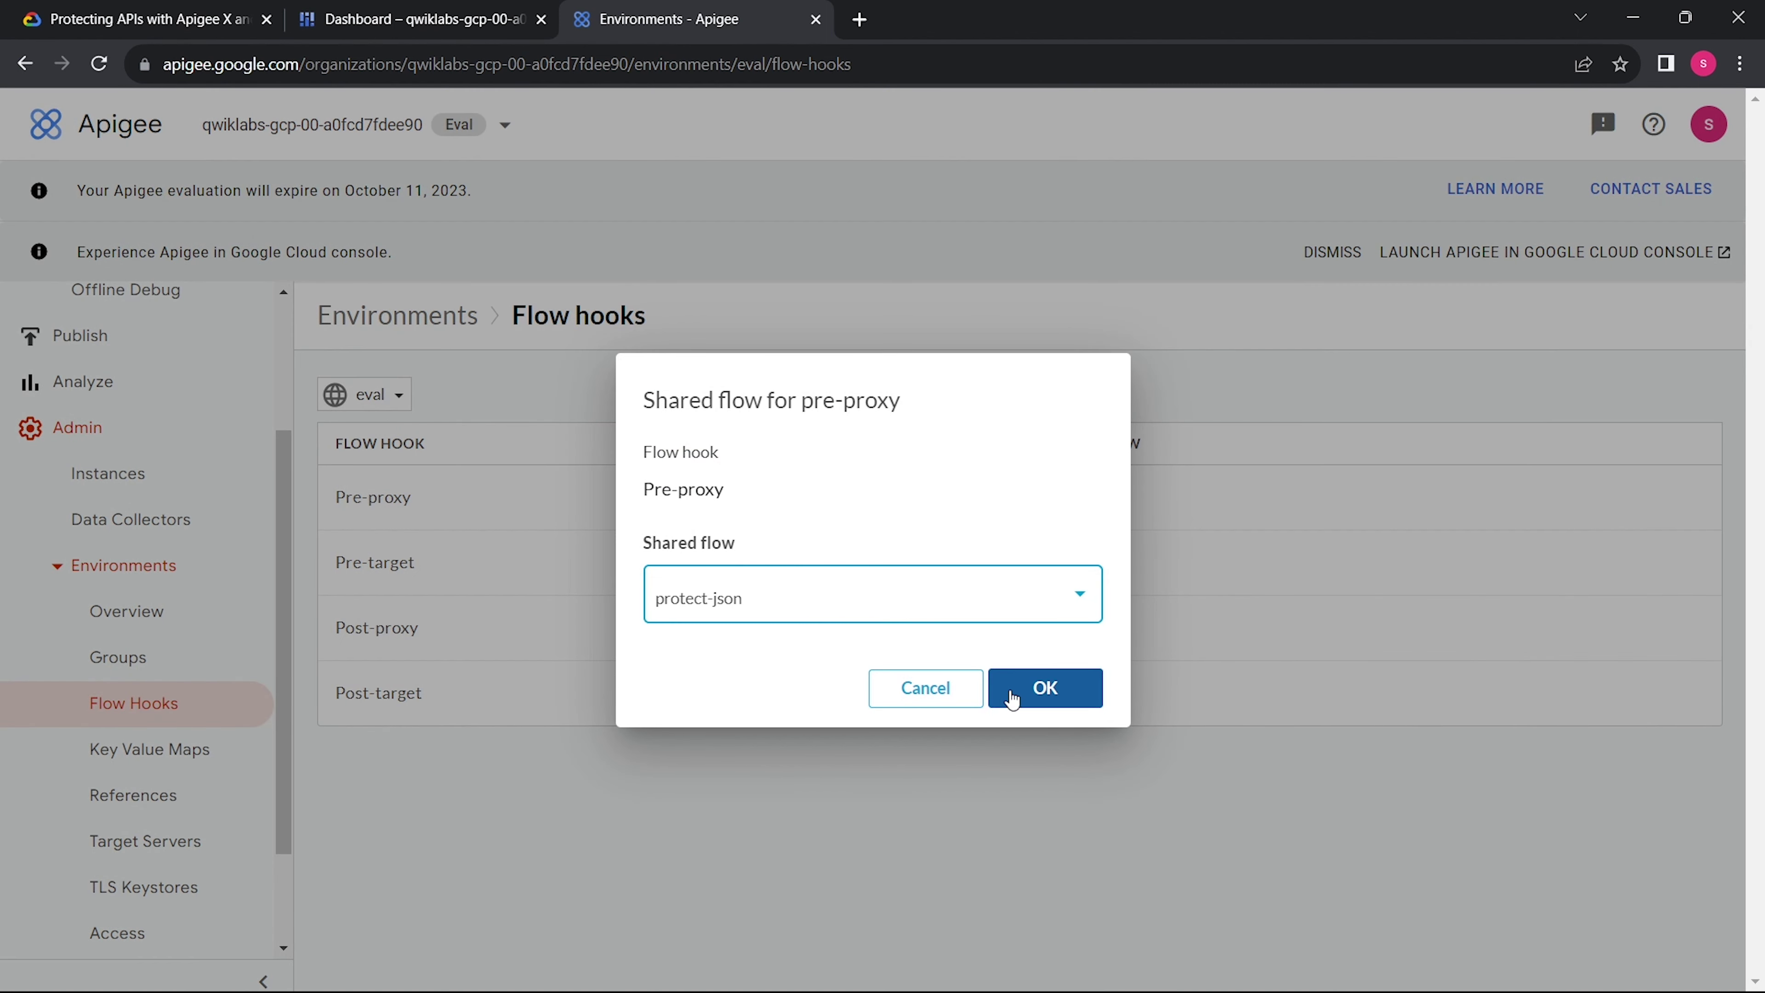
left_click(1023, 701)
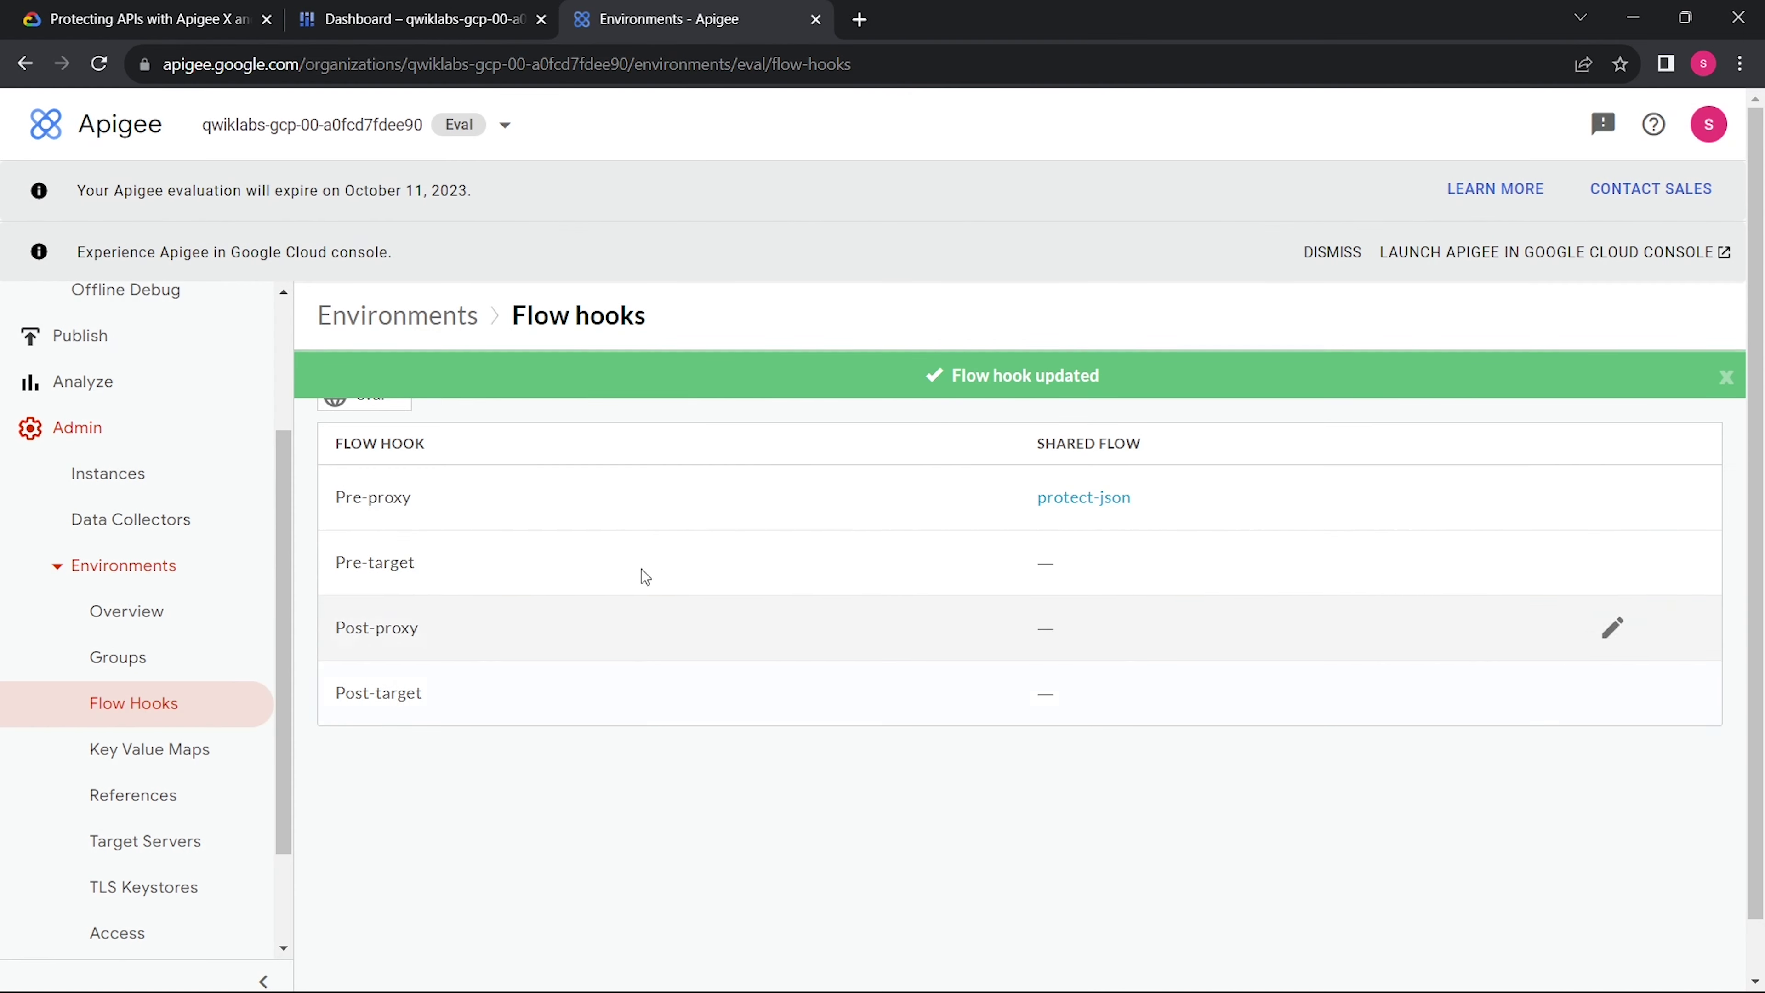
- Run the lab's progress check for the objective Create shared flow and flow hook
left_click(100, 9)
scroll(597, 487, "down", 3)
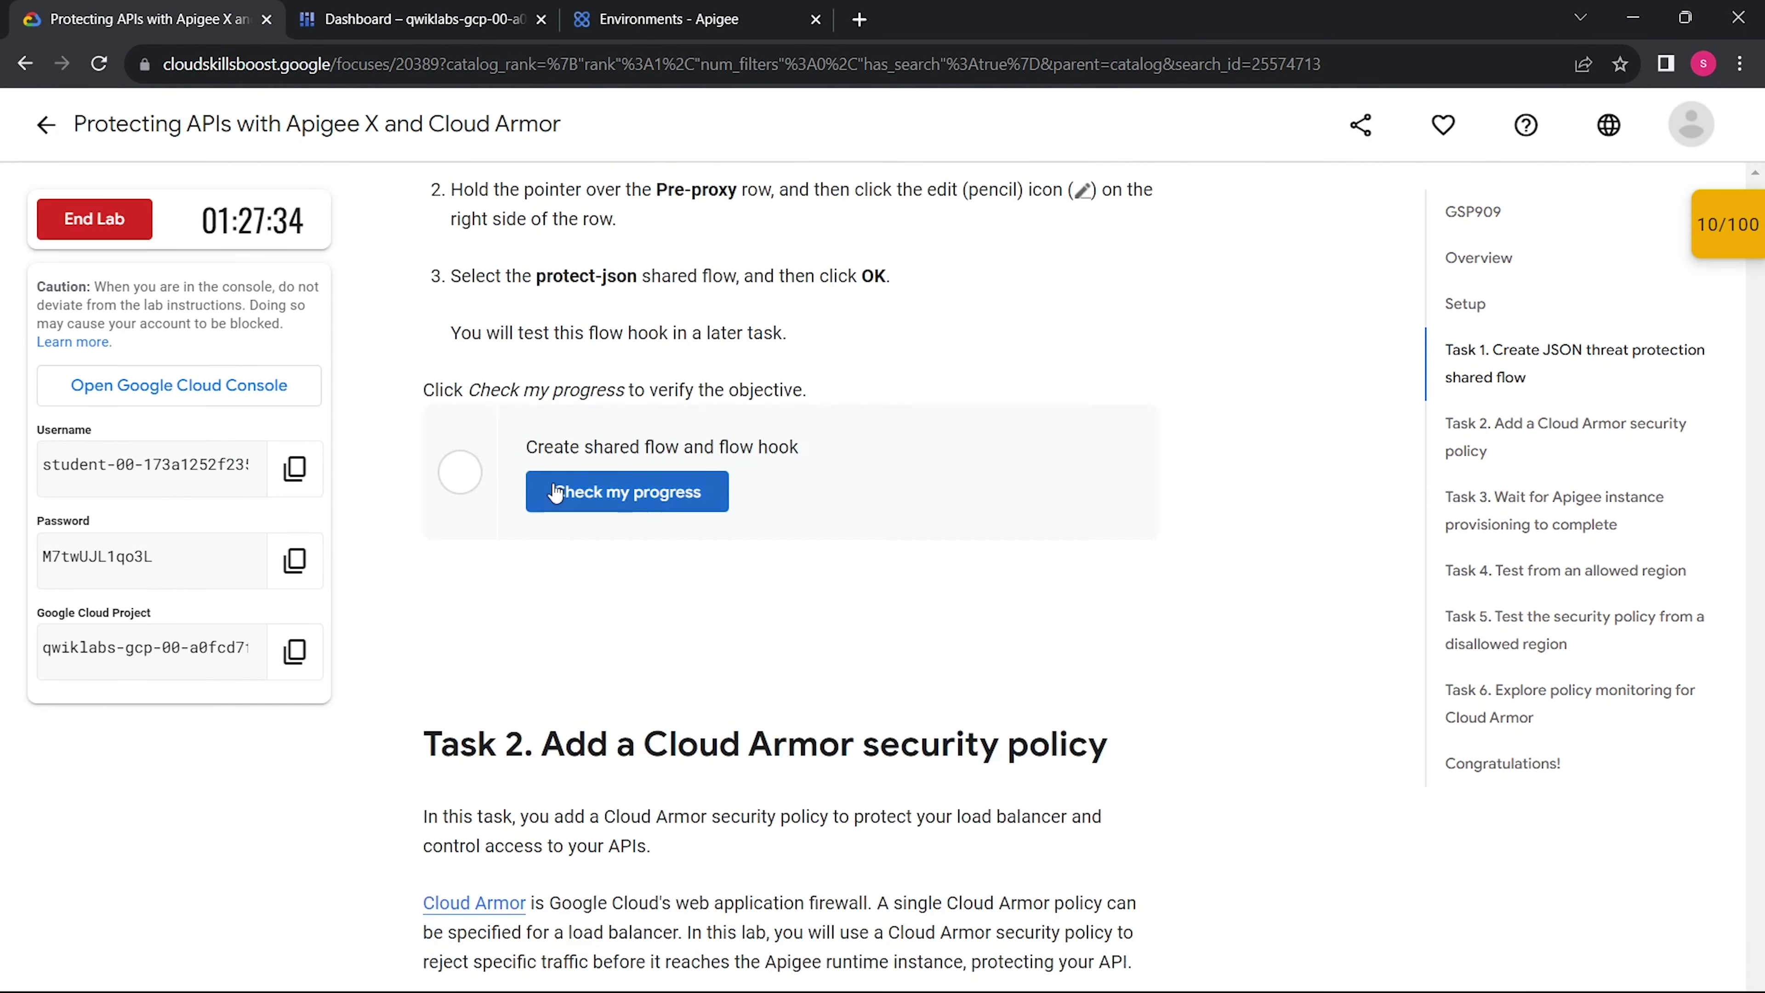
left_click(611, 492)
scroll(604, 499, "down", 1)
scroll(600, 491, "up", 1)
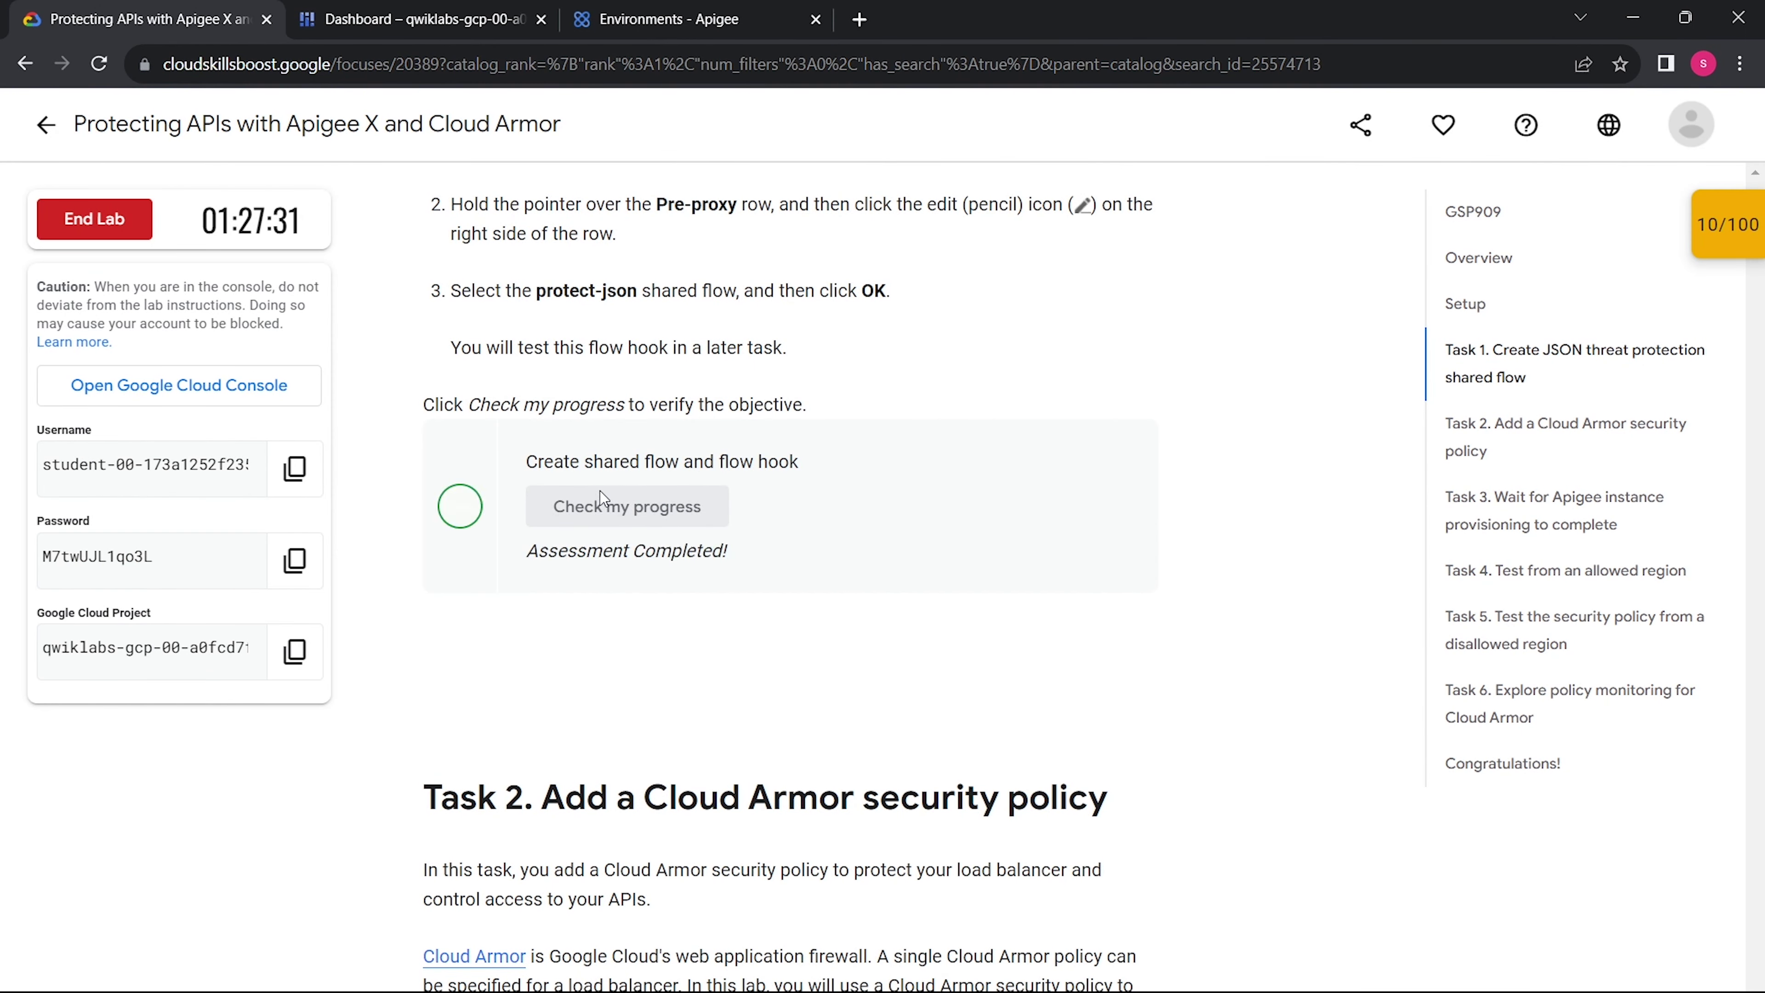
- Copy the service name Cloud Armor from the Task 2 instructions, search for it in the Google Cloud console and open Cloud Armor policies in a new tab
scroll(600, 491, "down", 1)
scroll(600, 491, "down", 12)
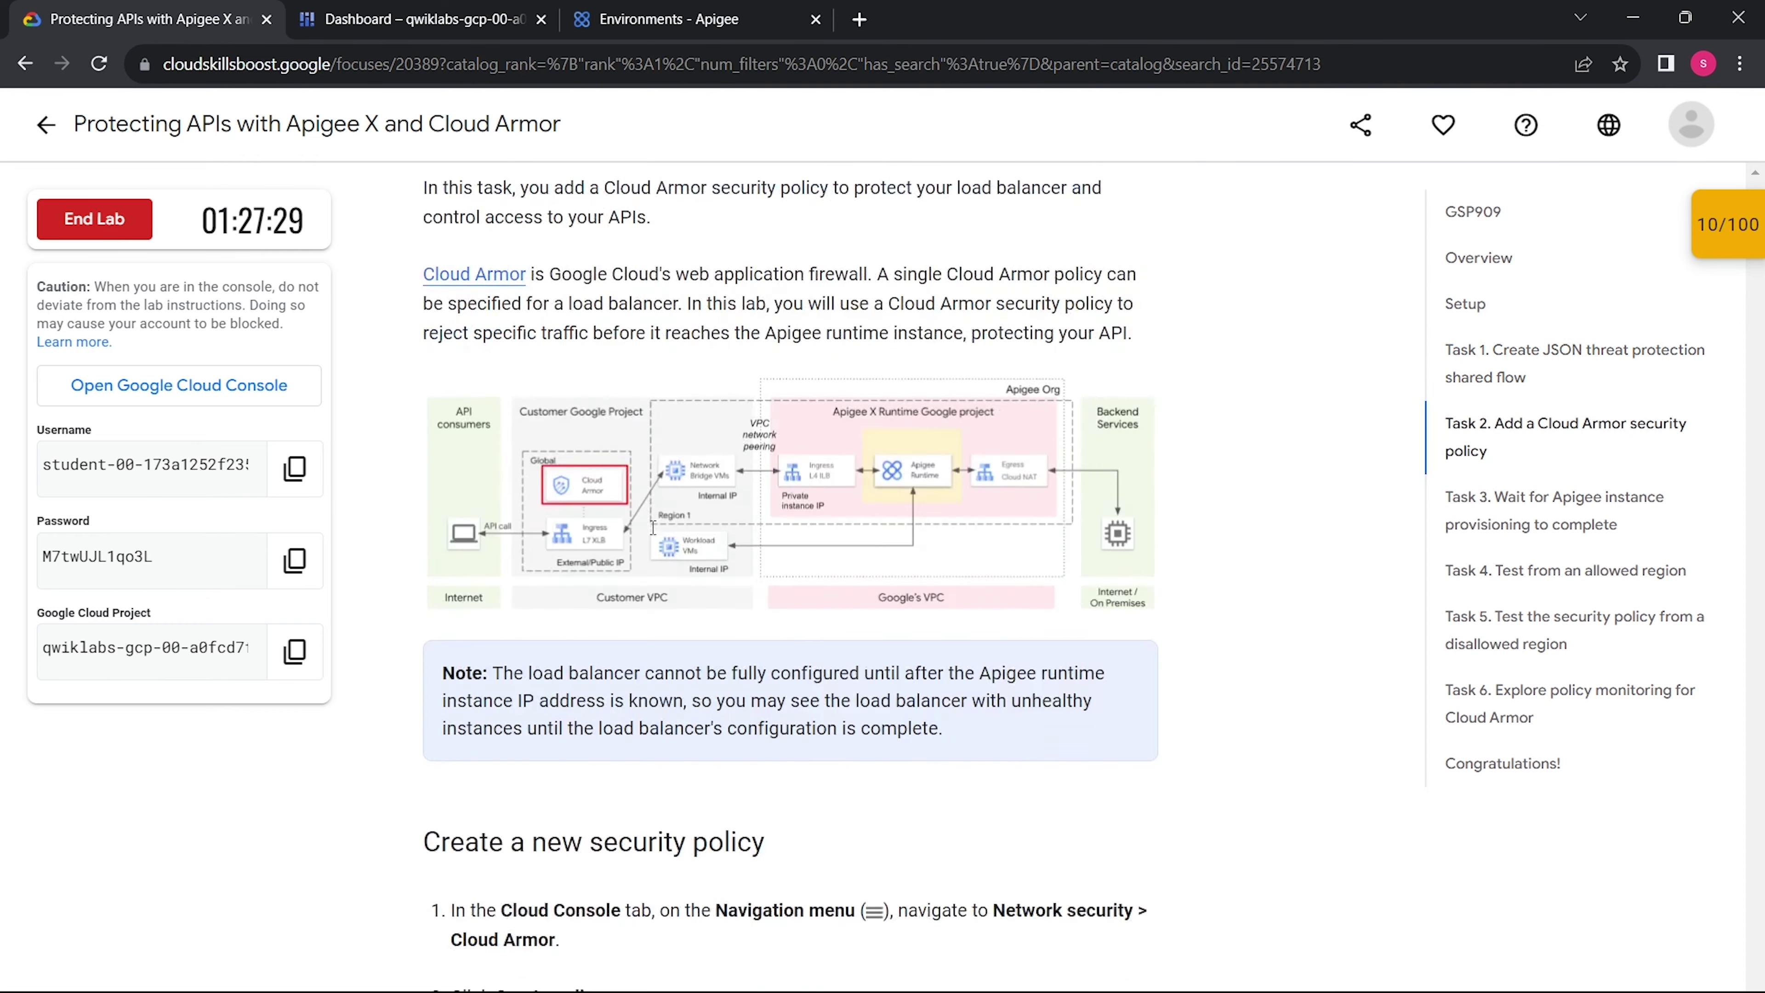
scroll(652, 527, "down", 1)
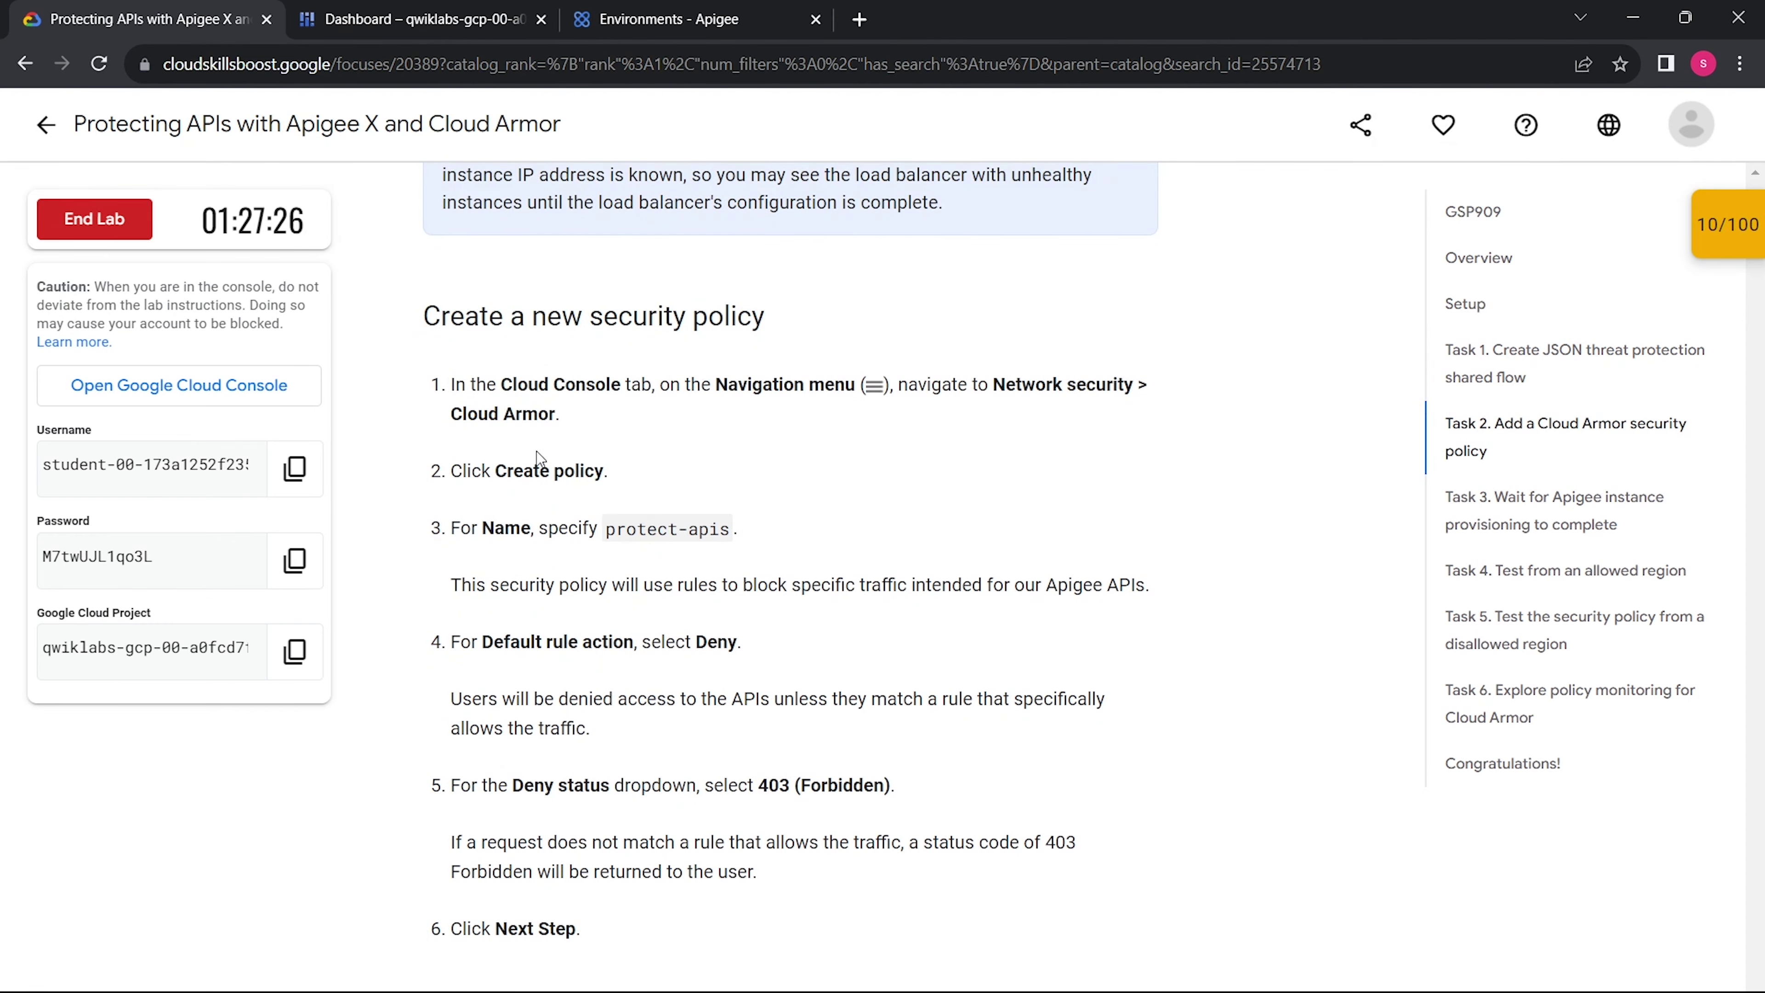
left_click_drag(452, 413, 566, 431)
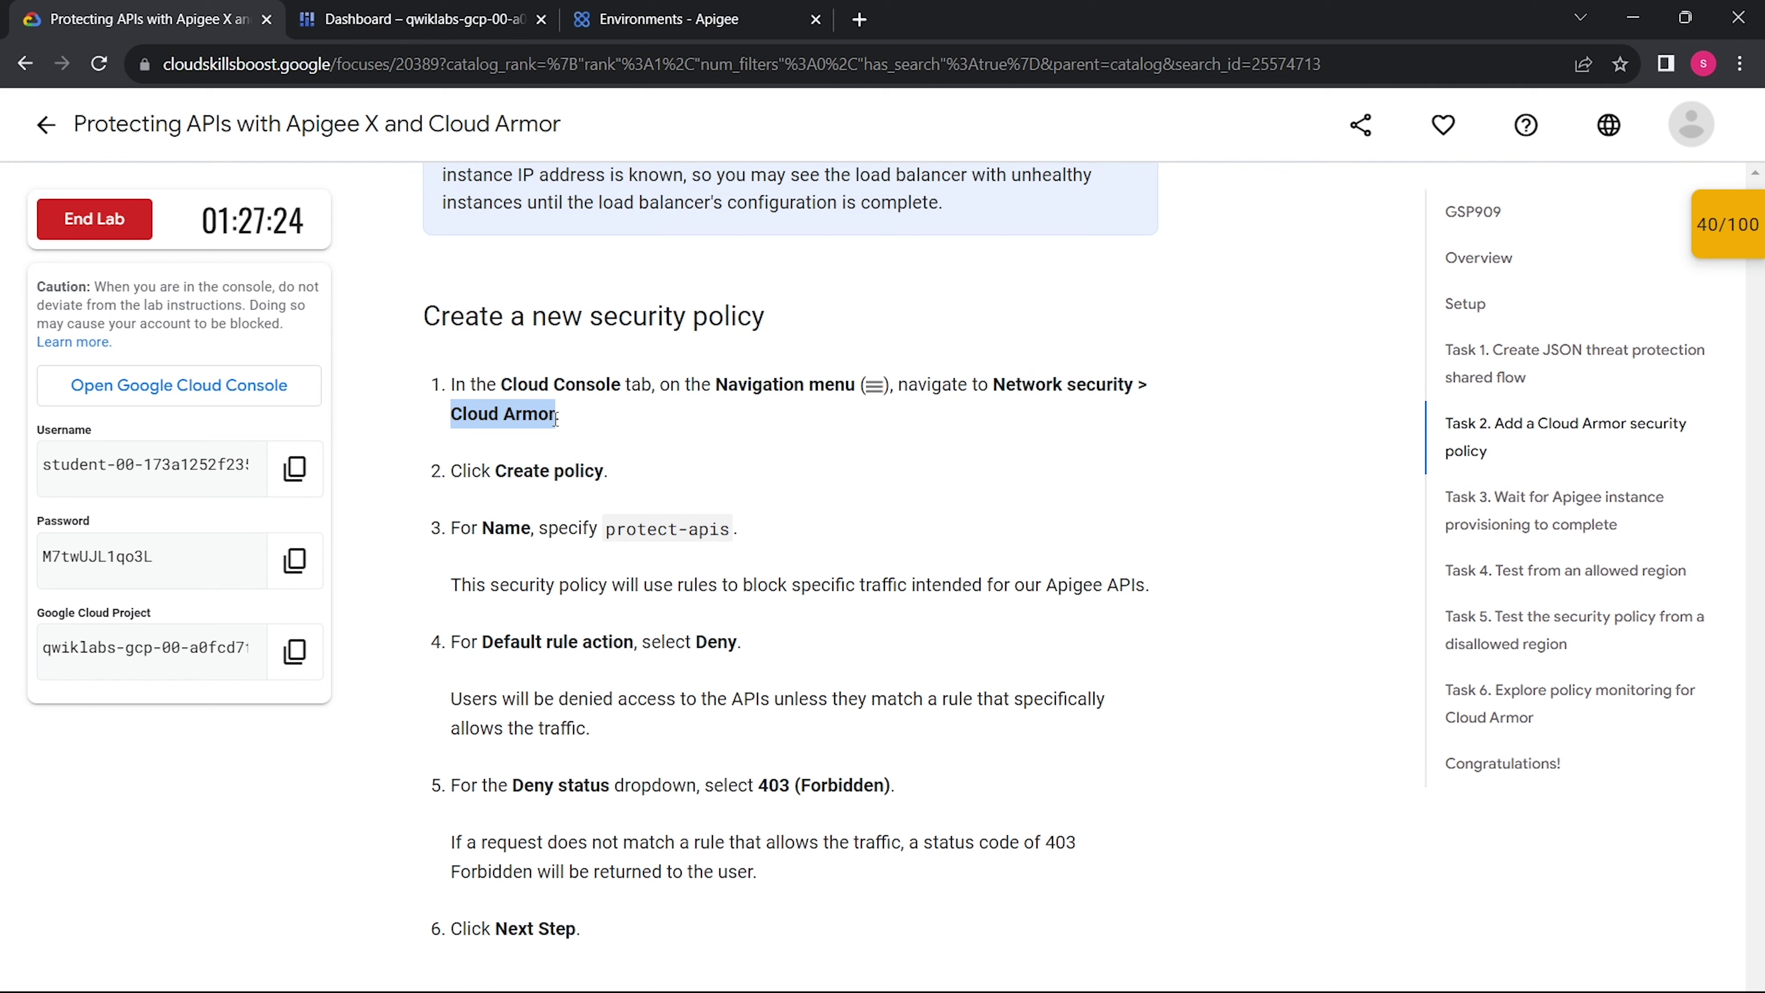
key("ctrl+c")
left_click(481, 15)
left_click(716, 113)
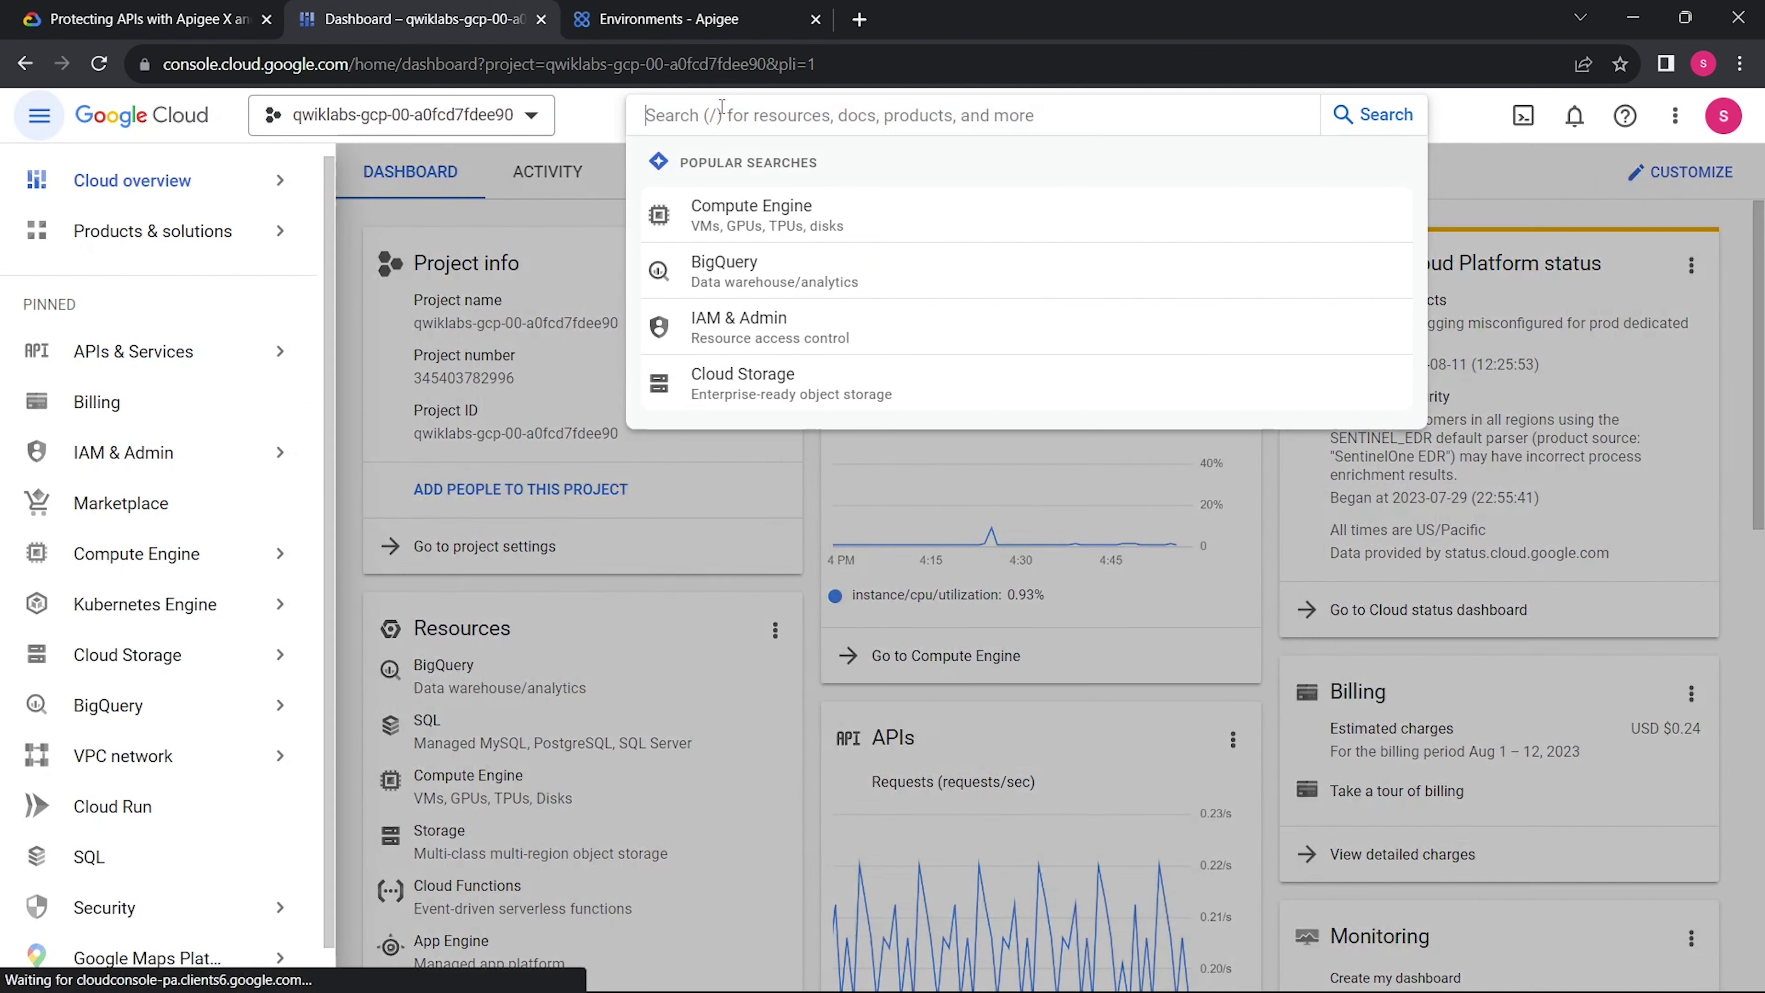
key("ctrl+v")
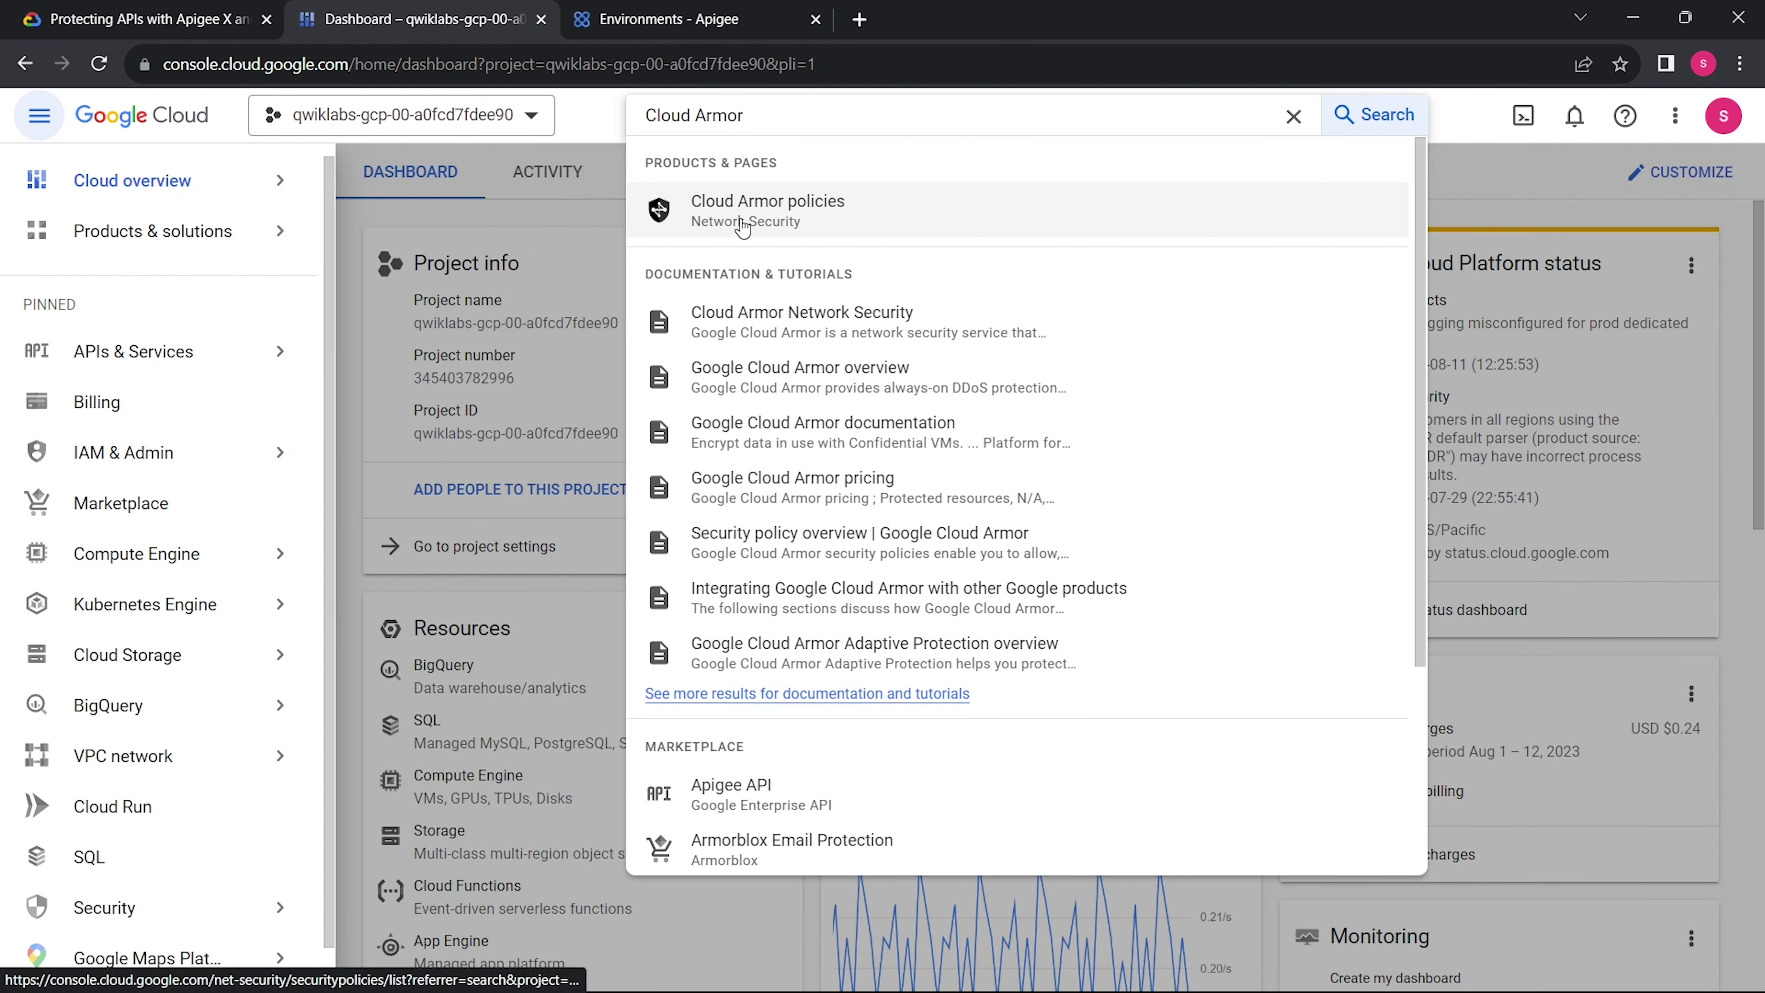
right_click(731, 217)
left_click(775, 247)
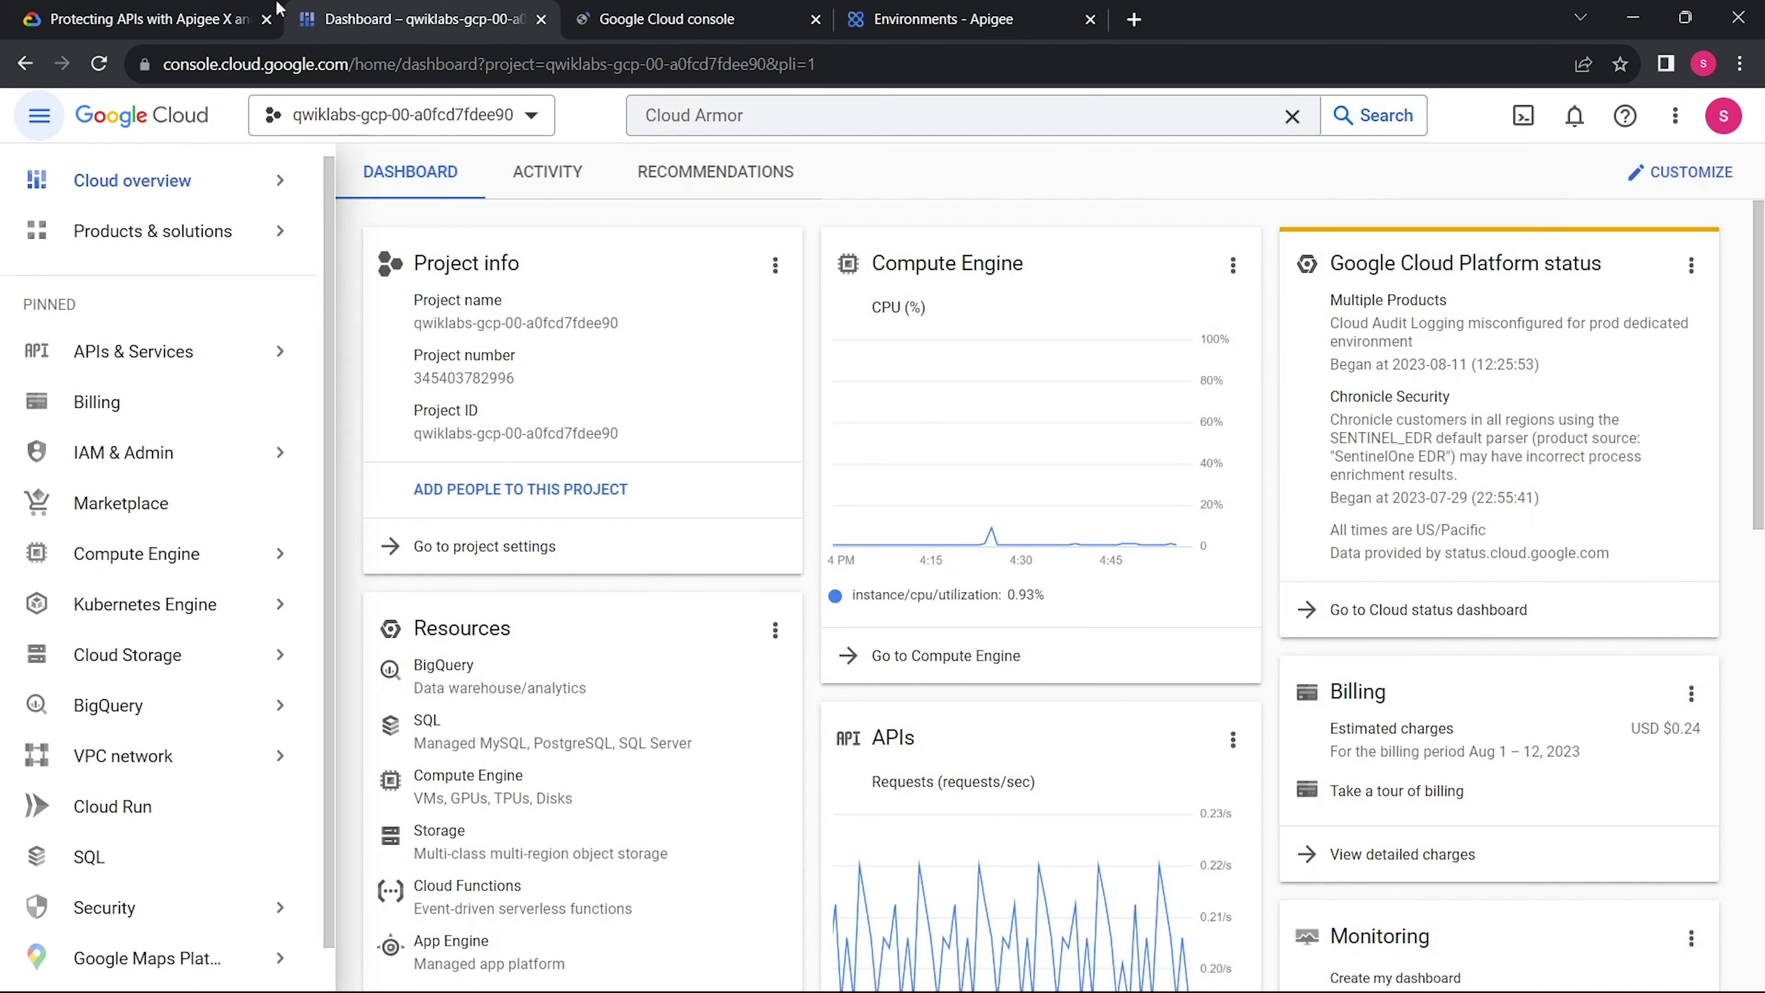
- Create a new Cloud Armor security policy and name it protect-apis, copying the name from the lab instructions
left_click(138, 19)
scroll(585, 408, "down", 2)
left_click_drag(604, 391, 721, 395)
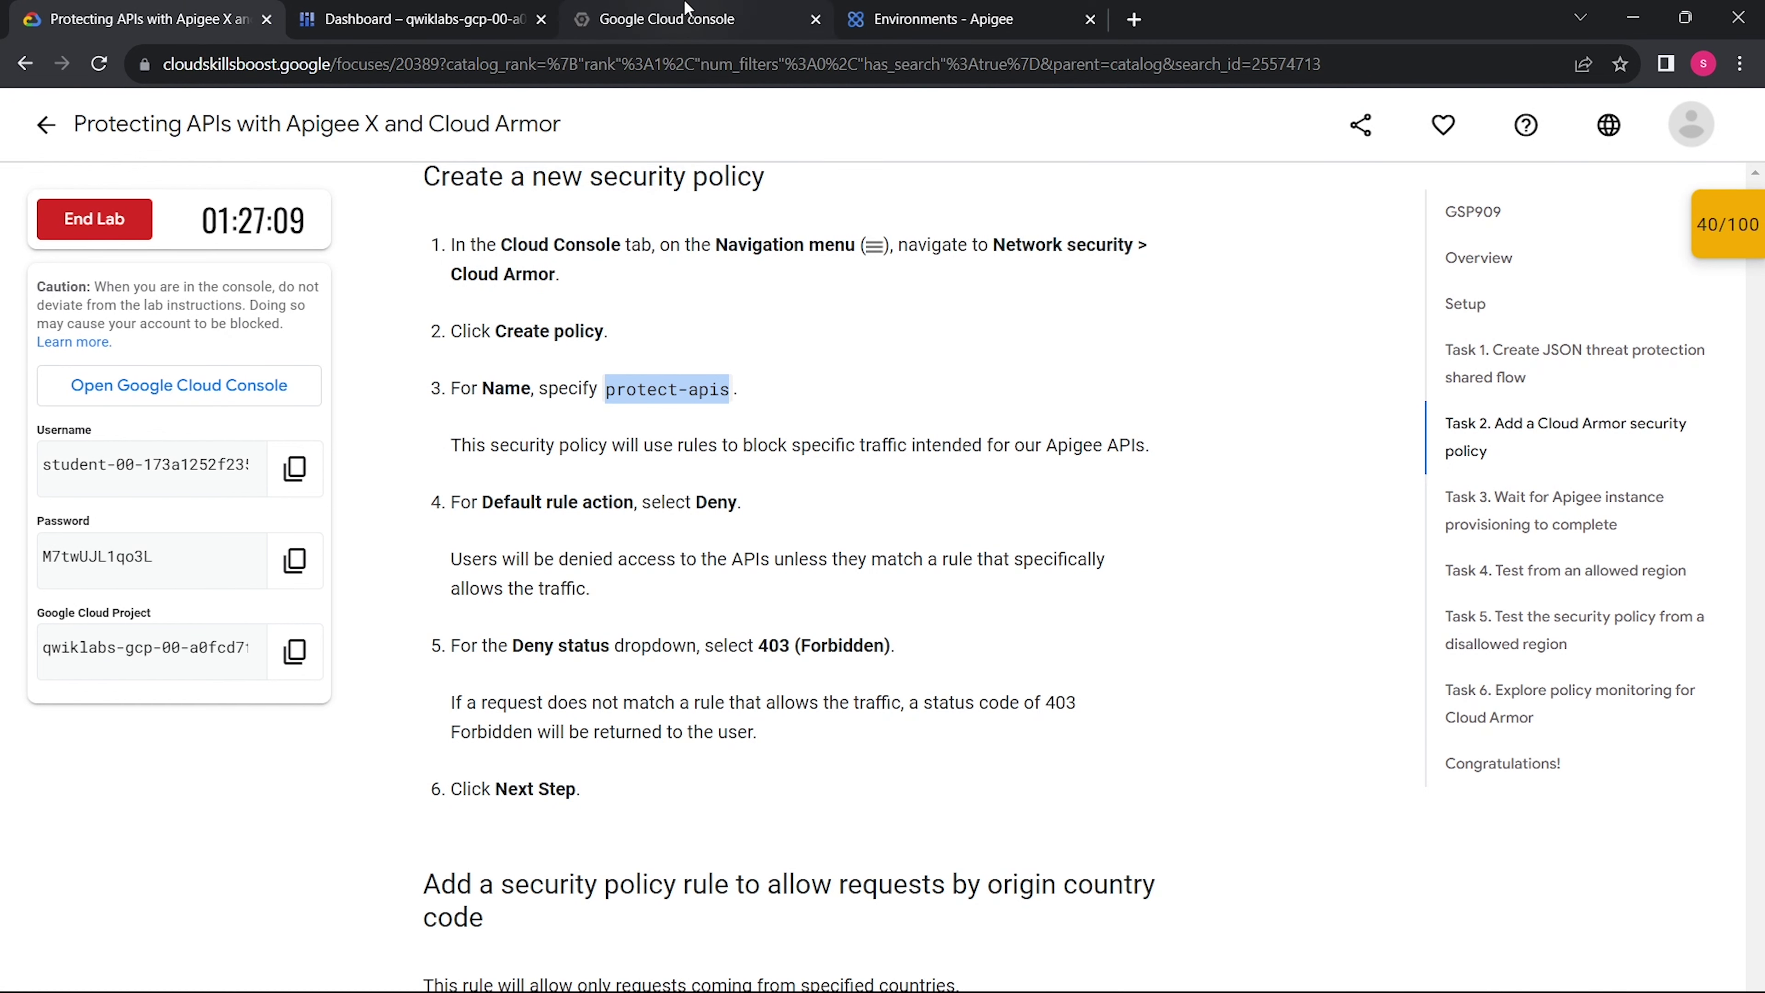
left_click(641, 9)
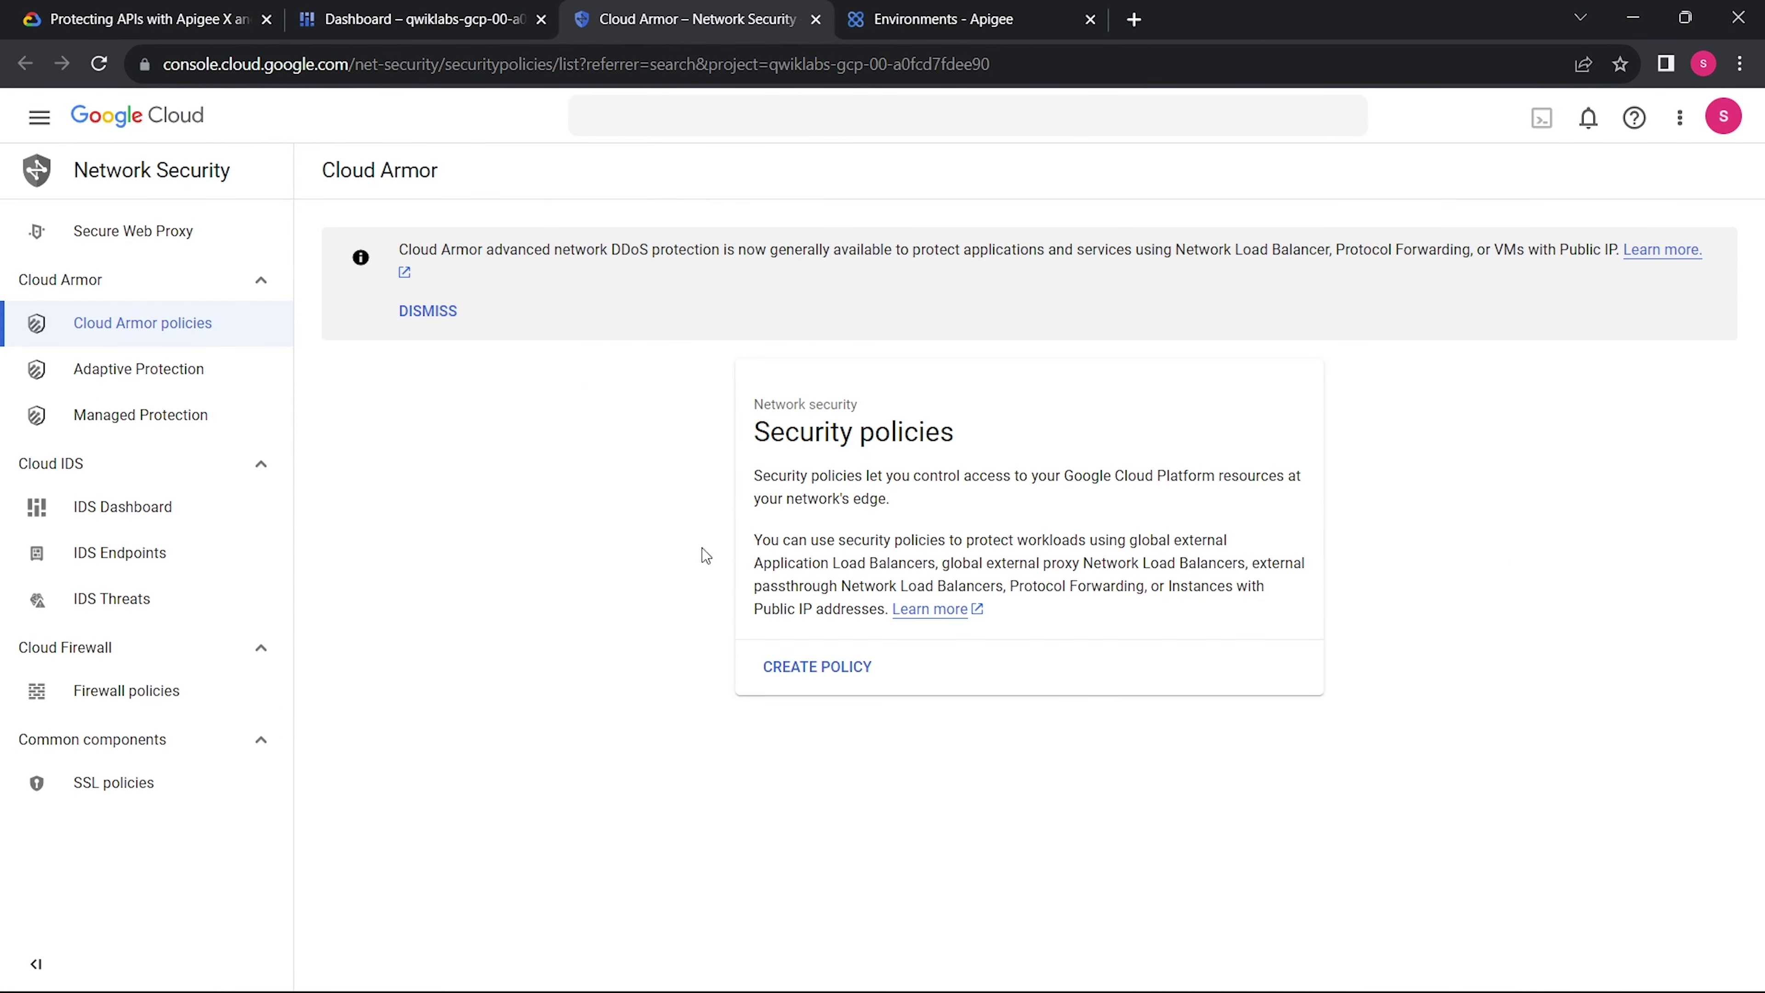
left_click(827, 666)
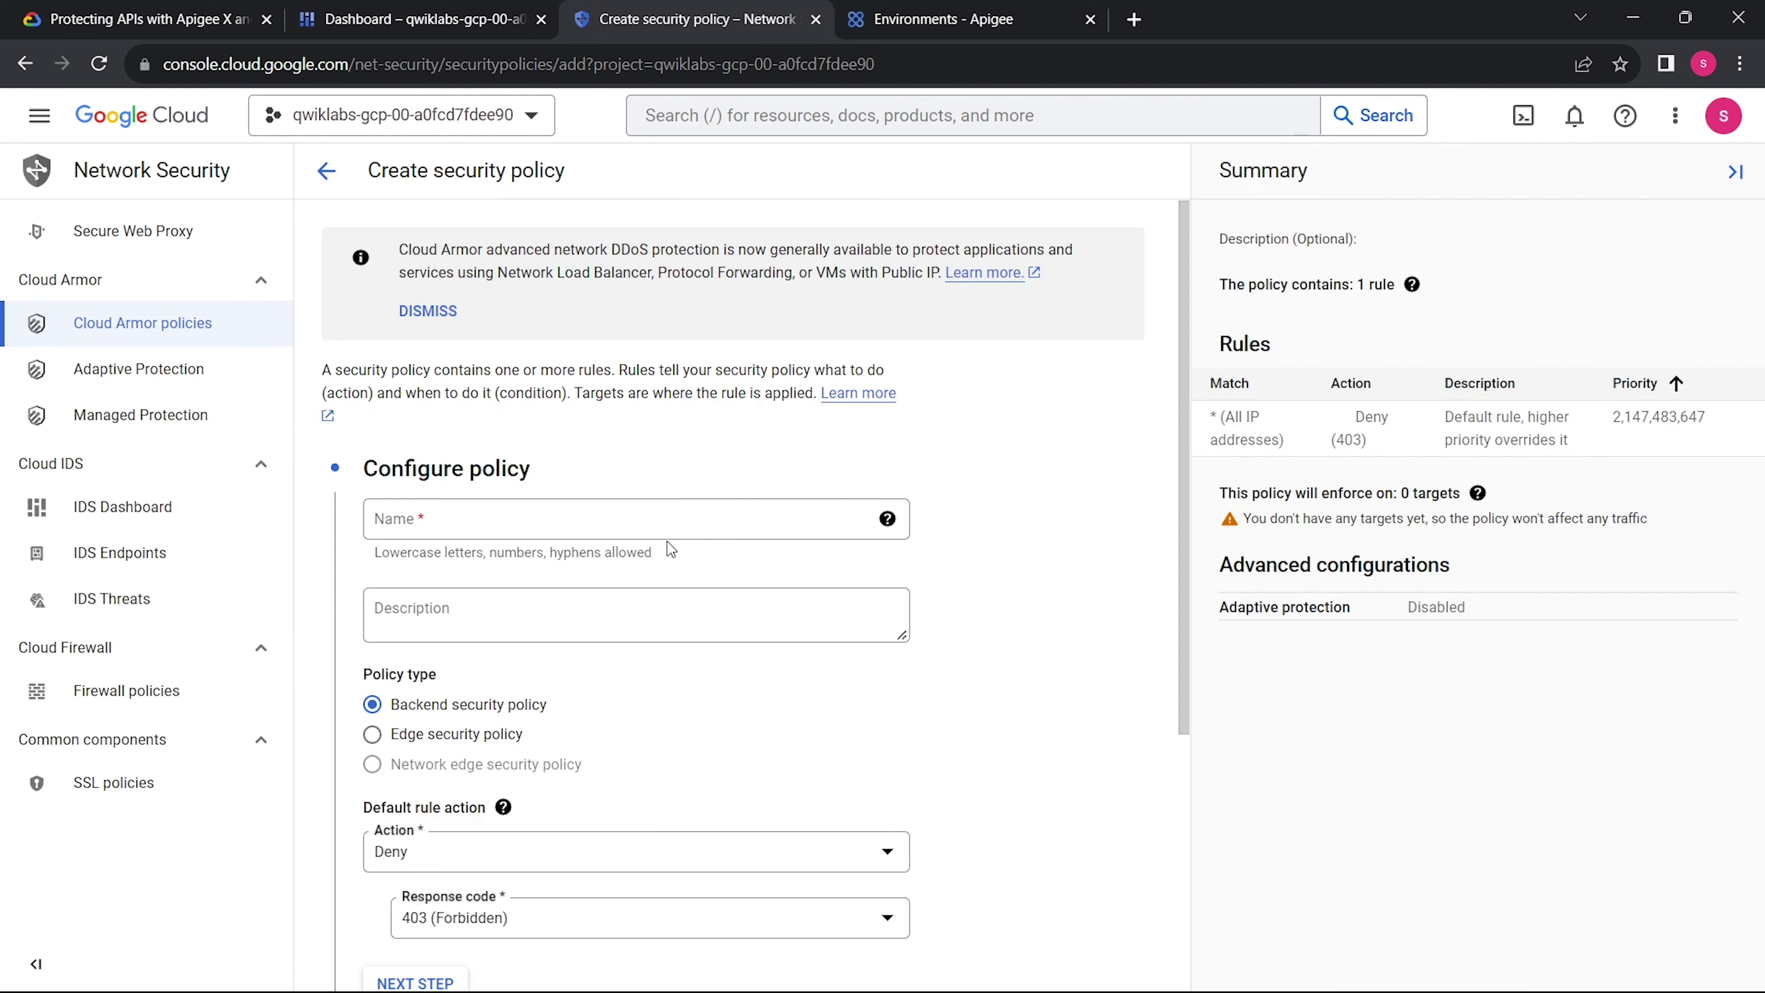
left_click(612, 517)
key("ctrl+v")
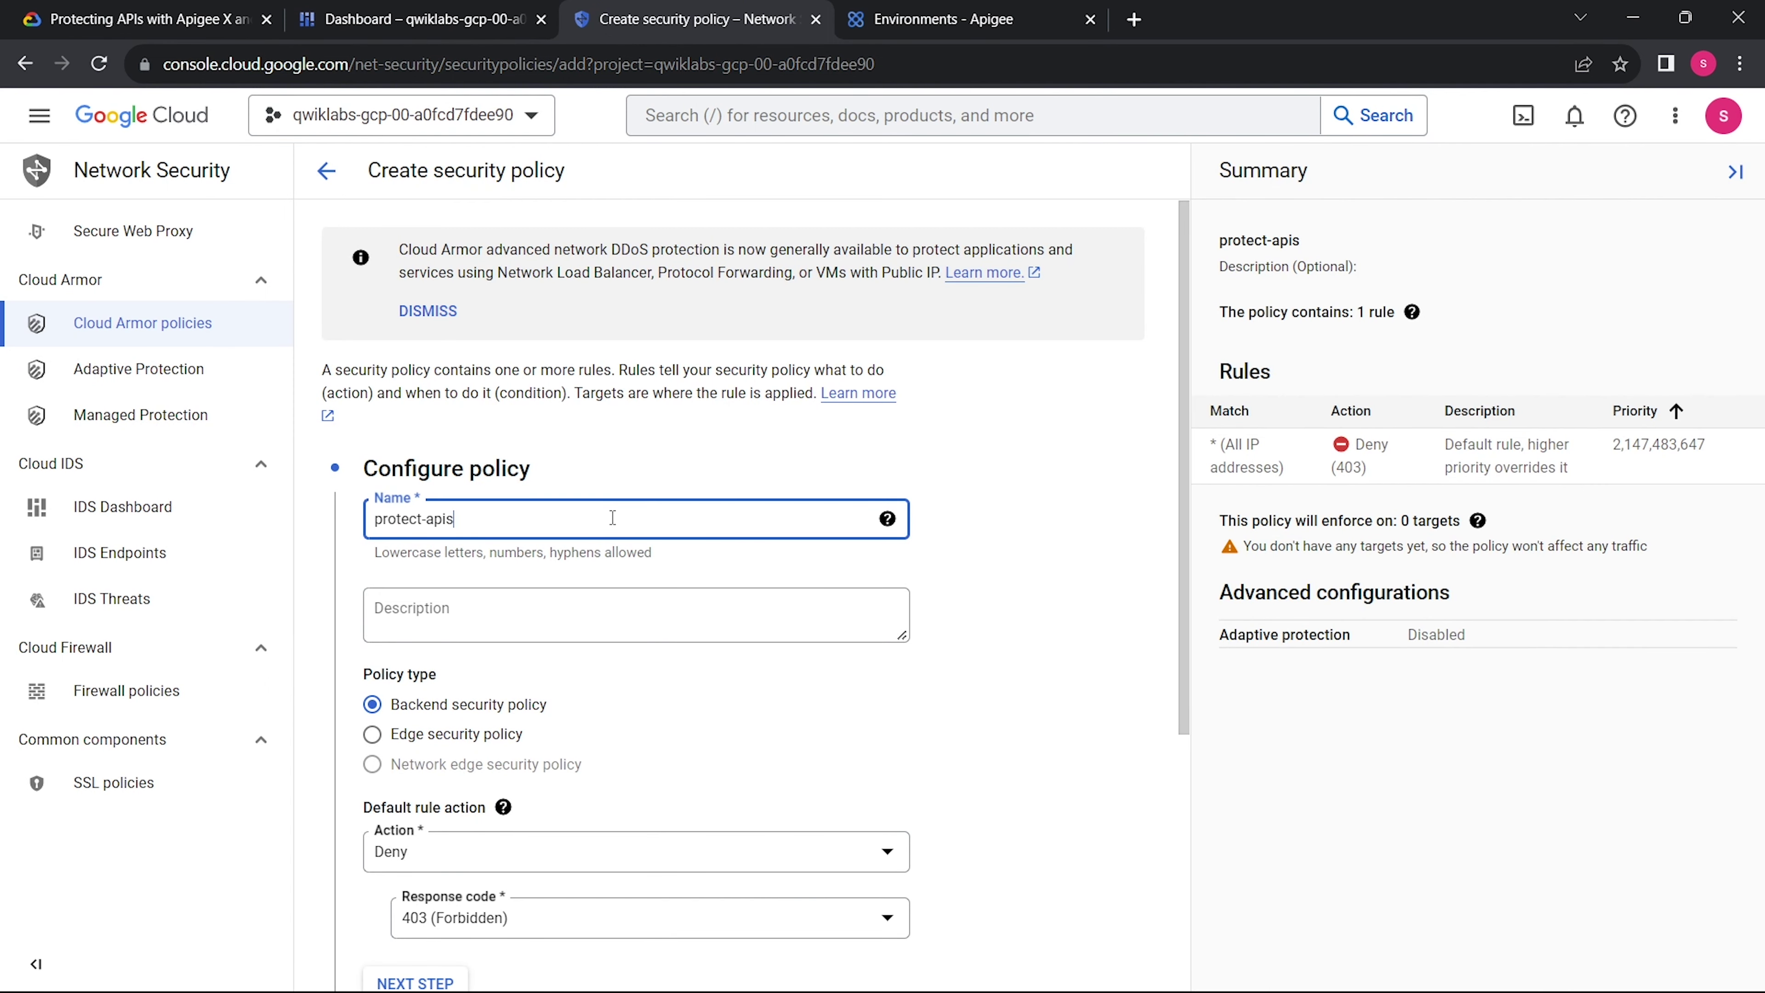
- Check the default rule against the lab, keep action Deny with response code 403 (Forbidden), and proceed to the policy's additional rules
left_click(109, 10)
scroll(562, 456, "down", 4)
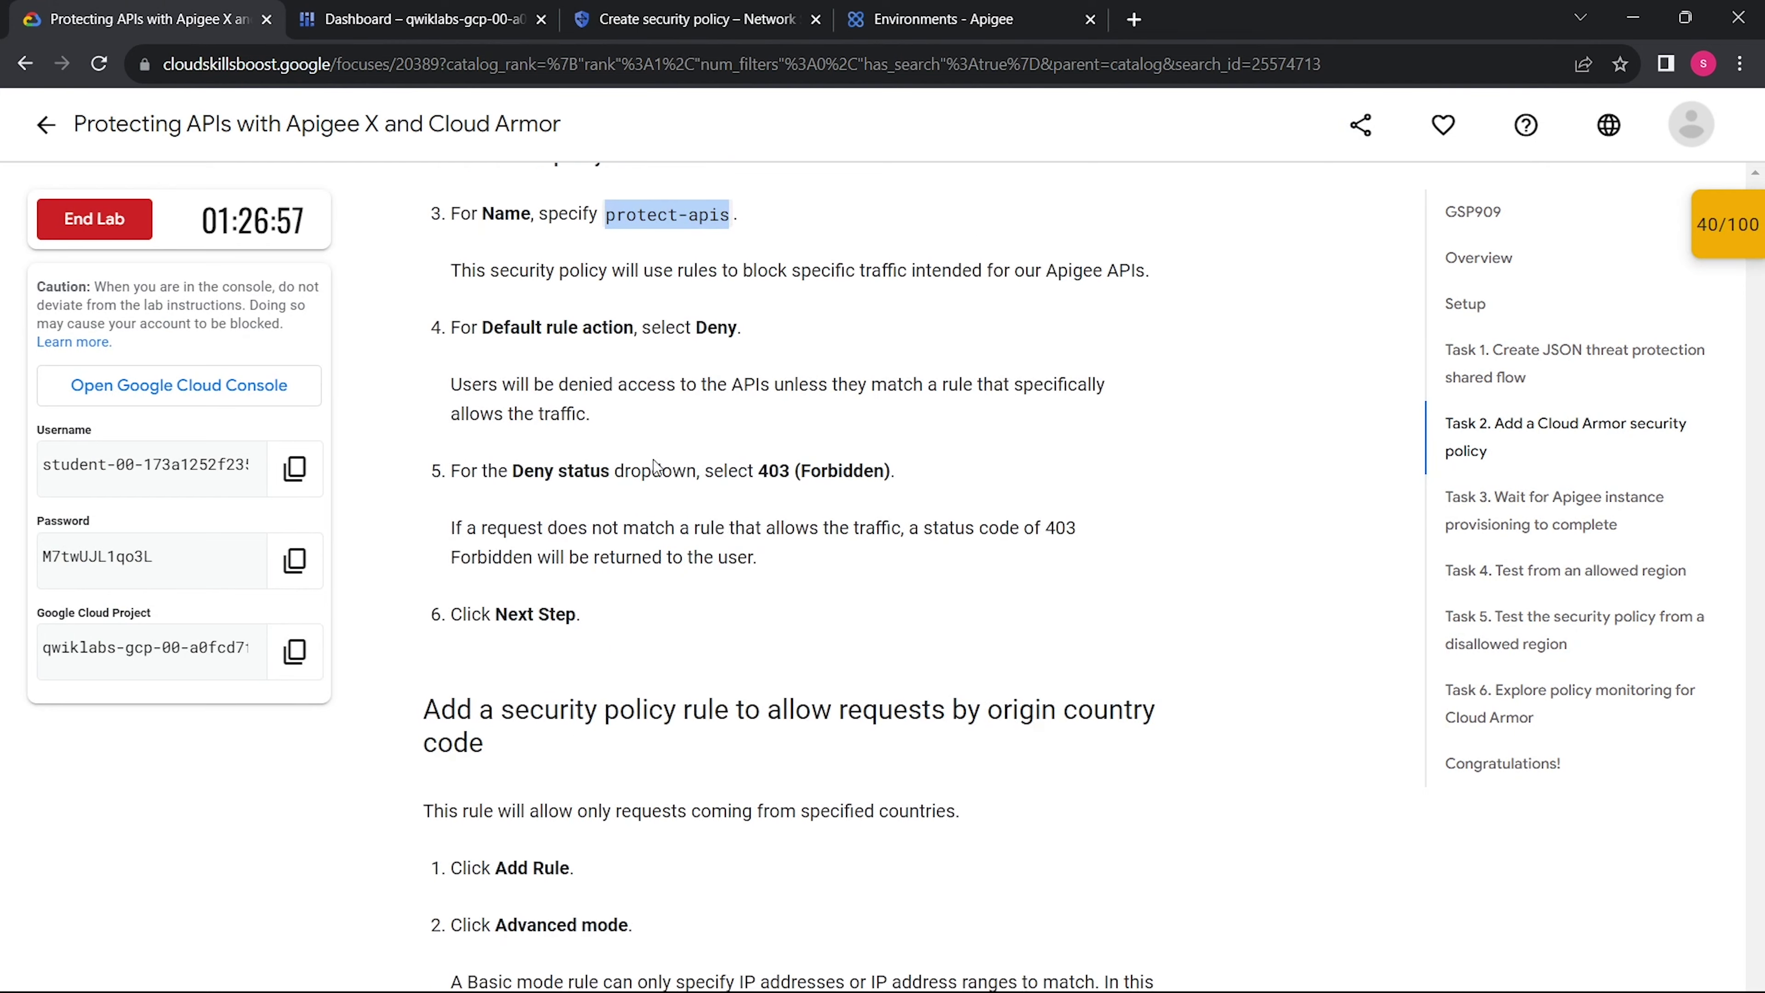
left_click(720, 10)
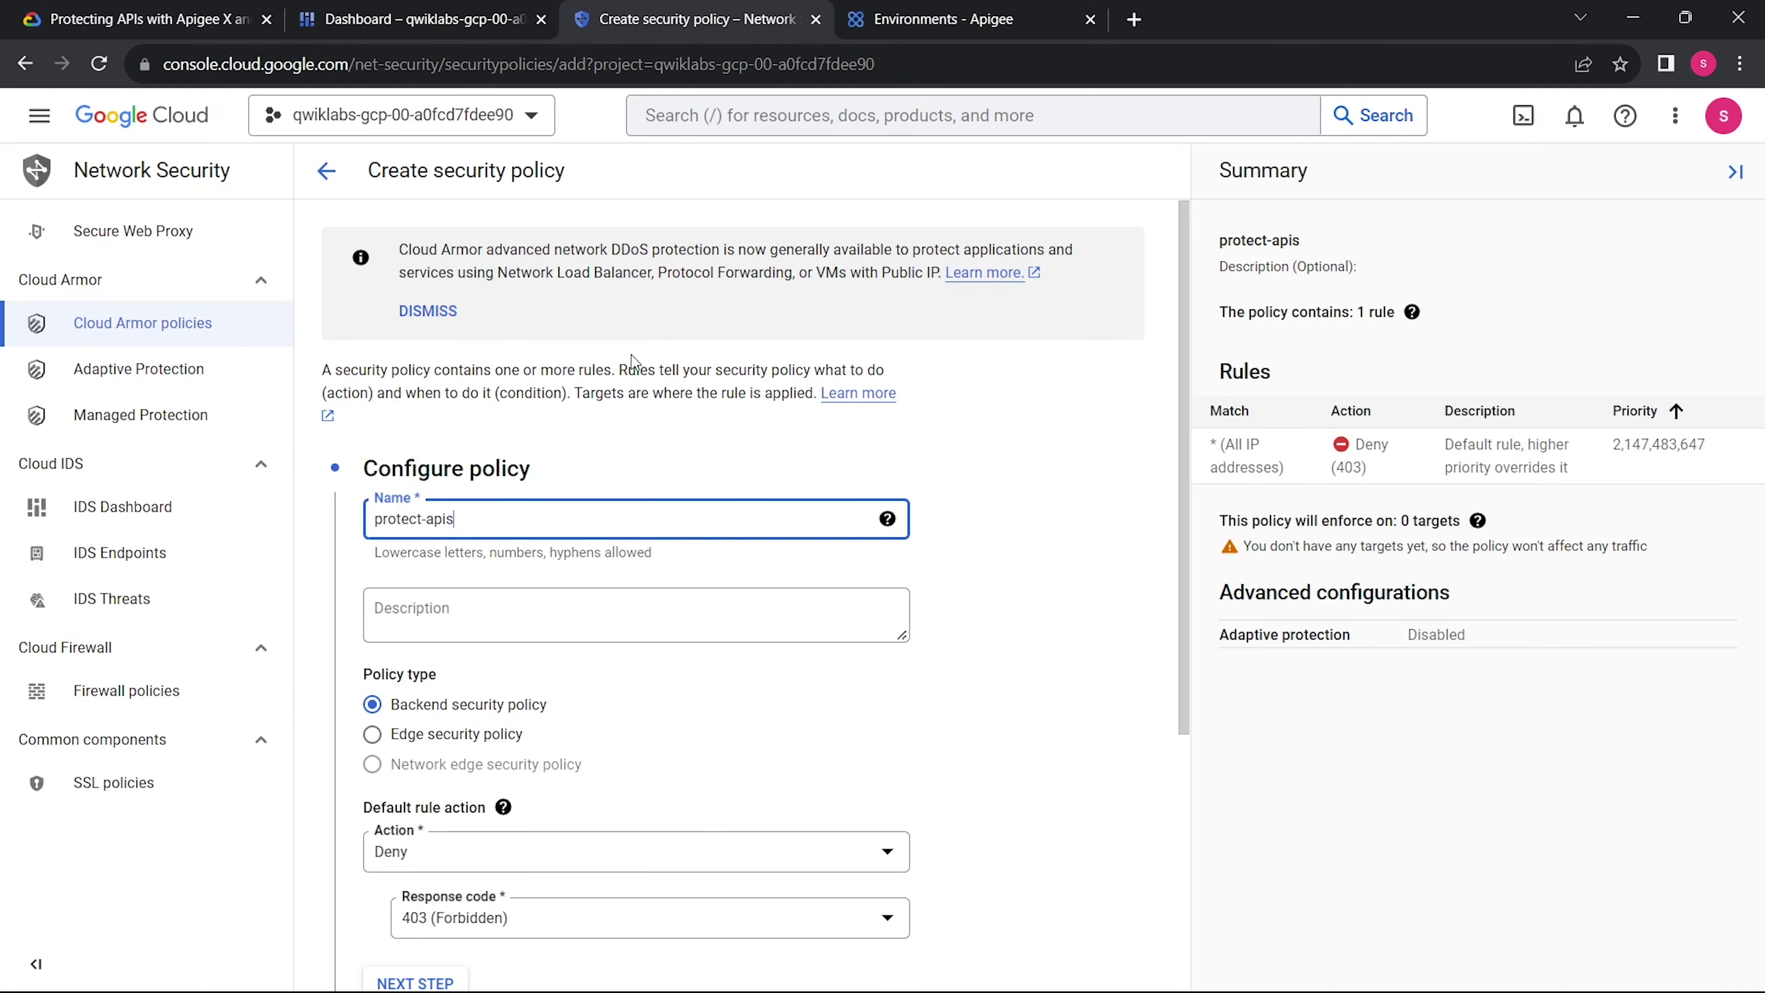
scroll(641, 525, "down", 3)
scroll(558, 691, "down", 1)
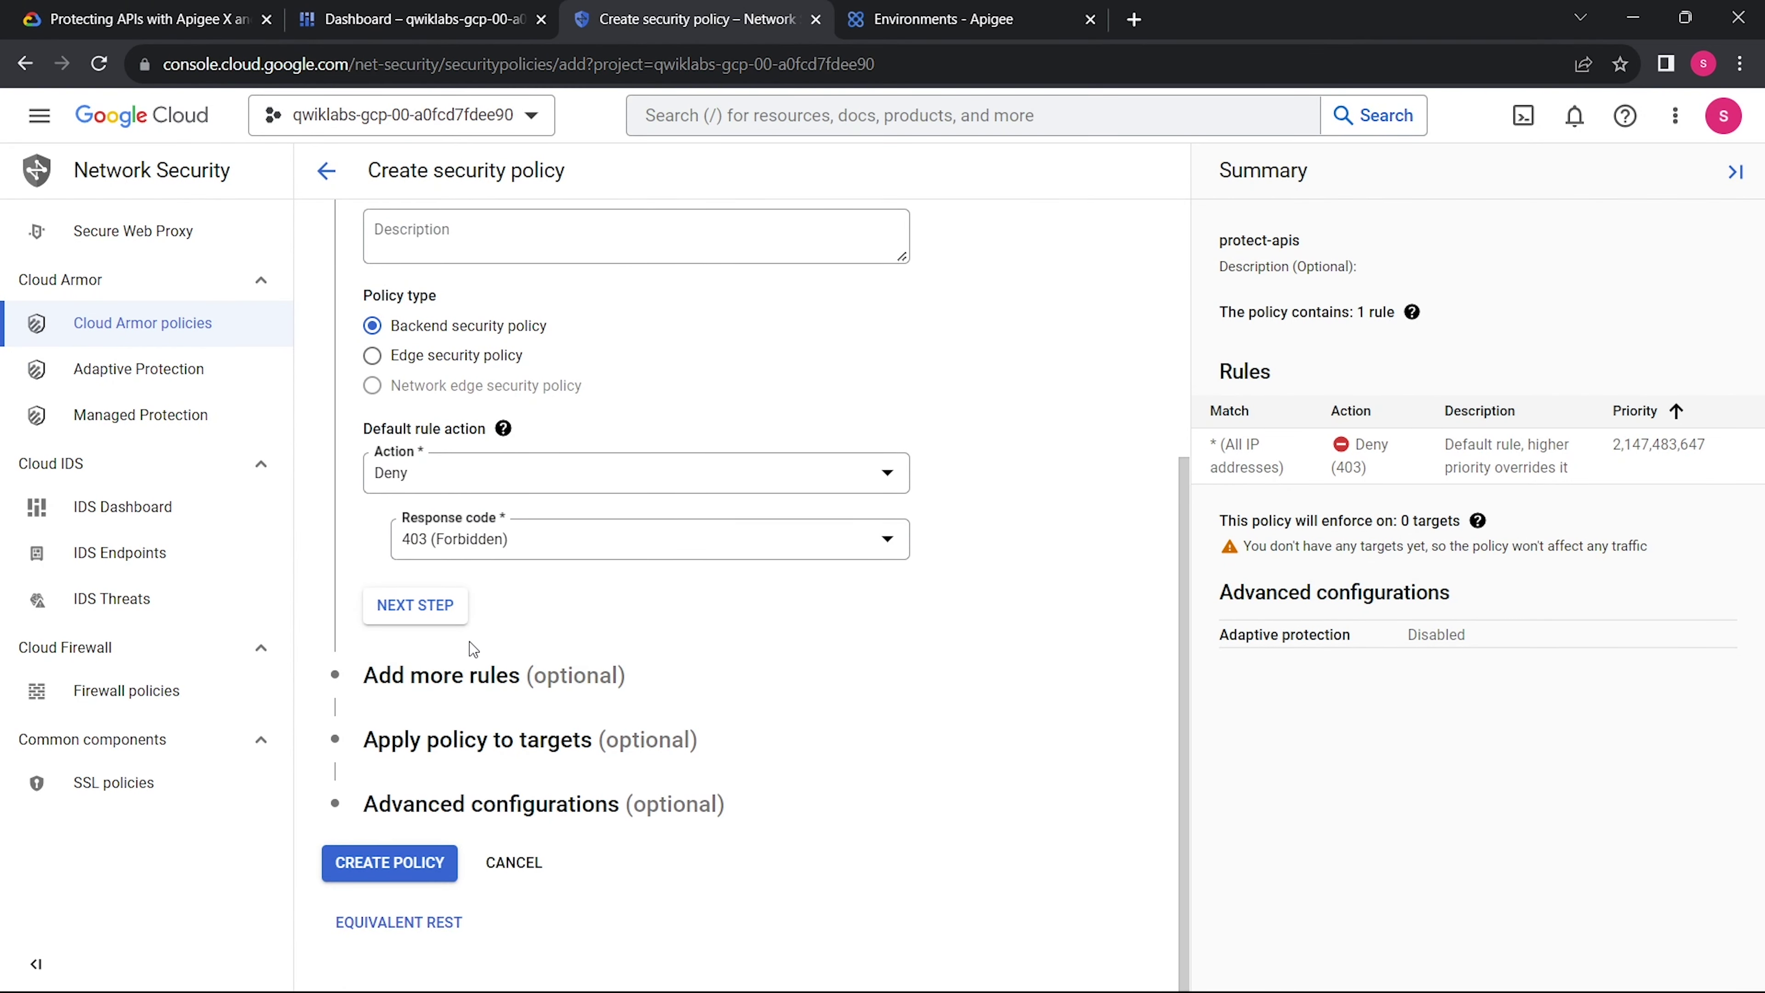
left_click(413, 621)
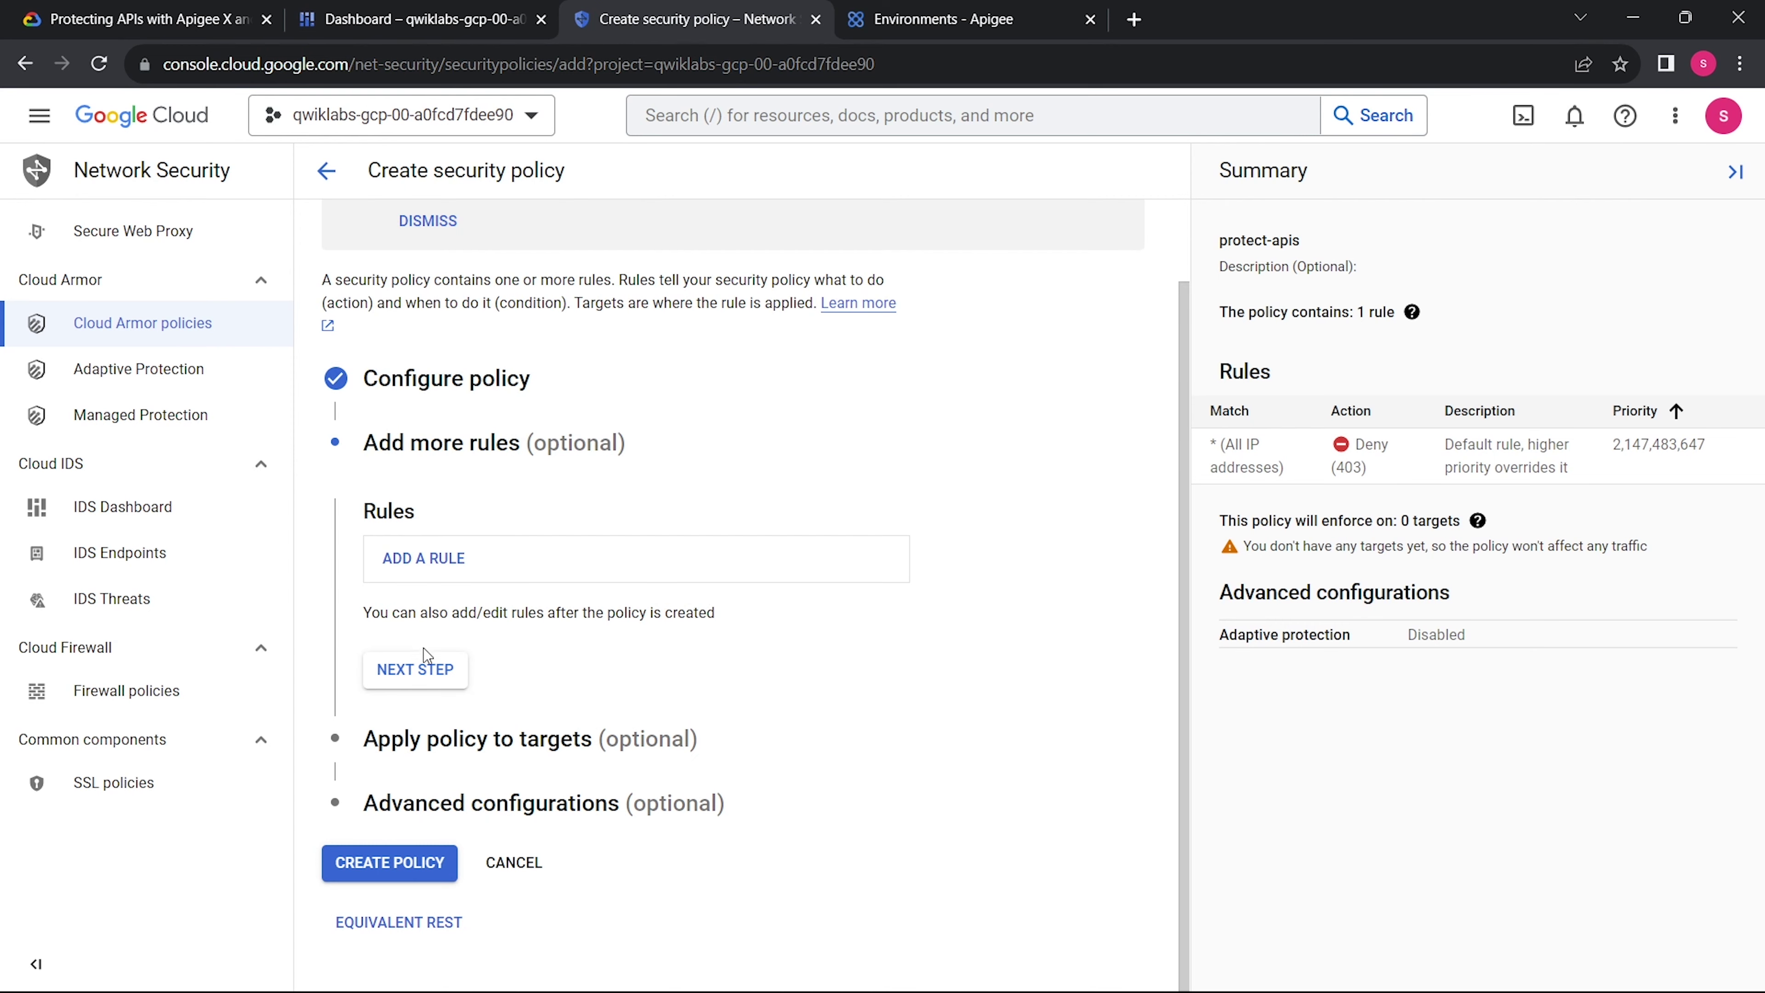
- Copy the match expression origin.region_code == 'US' from the lab's origin country rule instructions and return to the security policy form
left_click(117, 9)
scroll(557, 370, "down", 2)
triple_click(642, 422)
scroll(641, 422, "down", 4)
left_click(1120, 468)
left_click(657, 16)
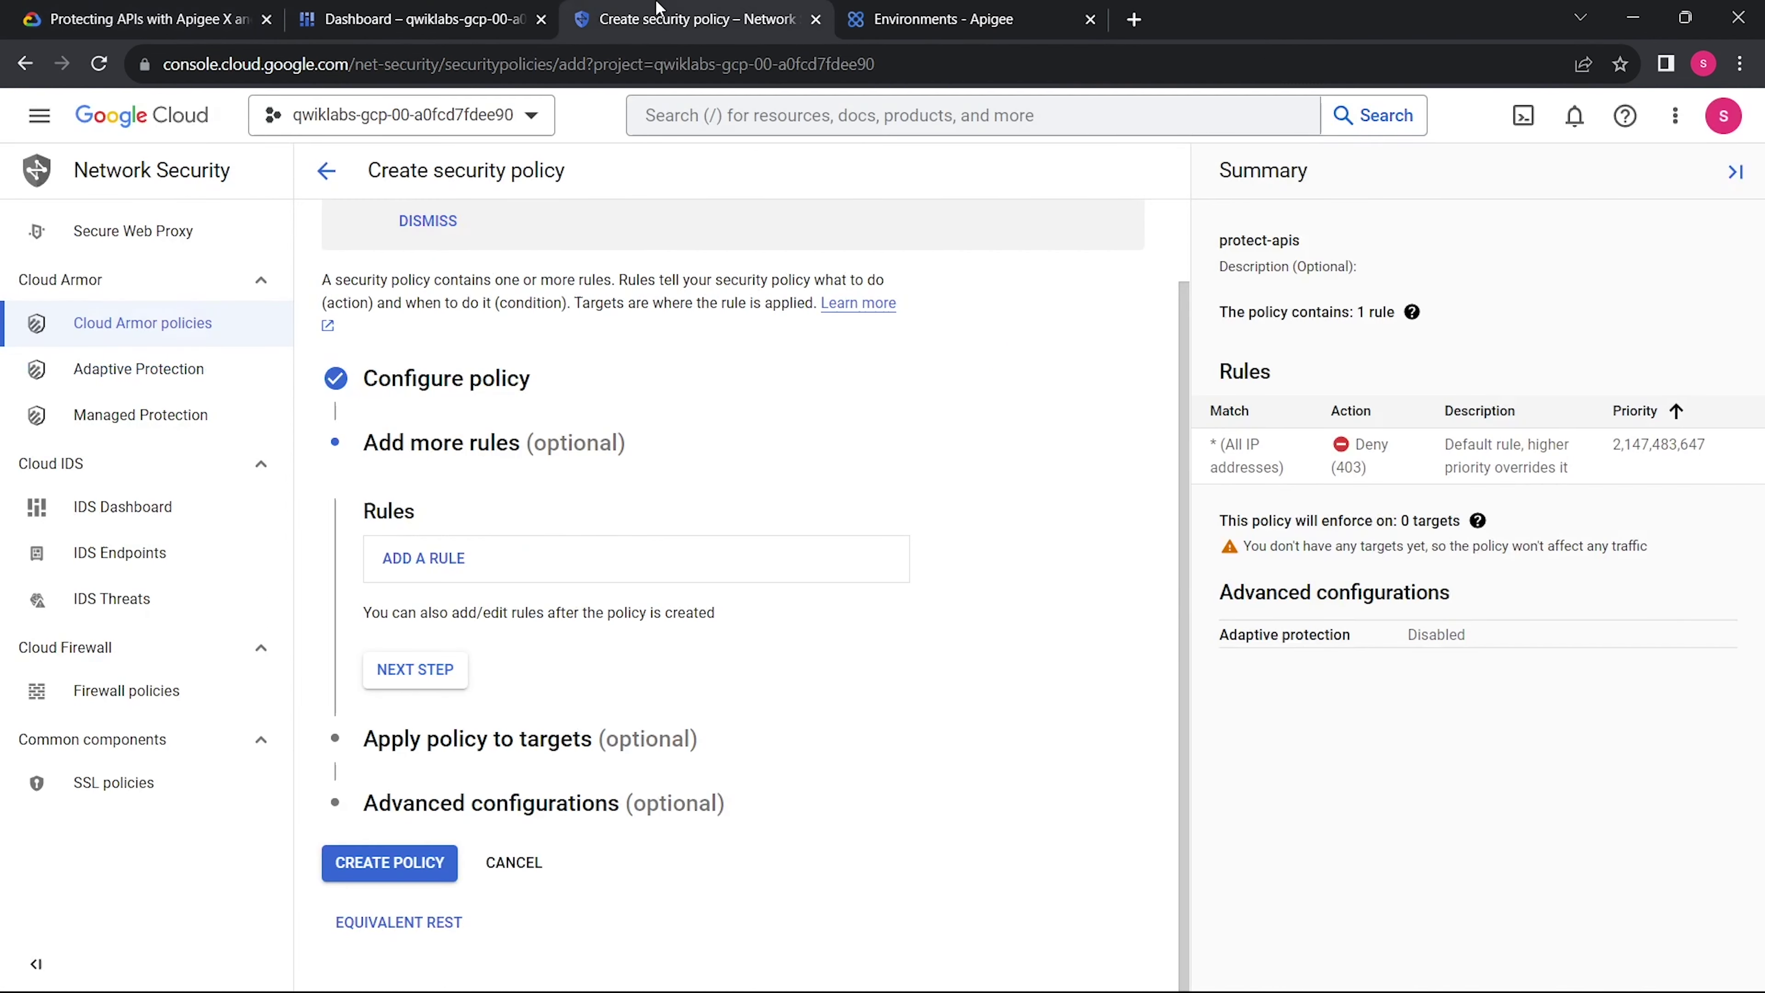
- Add a rule in Advanced mode with match expression origin.region_code == 'US' and action Allow
left_click(474, 580)
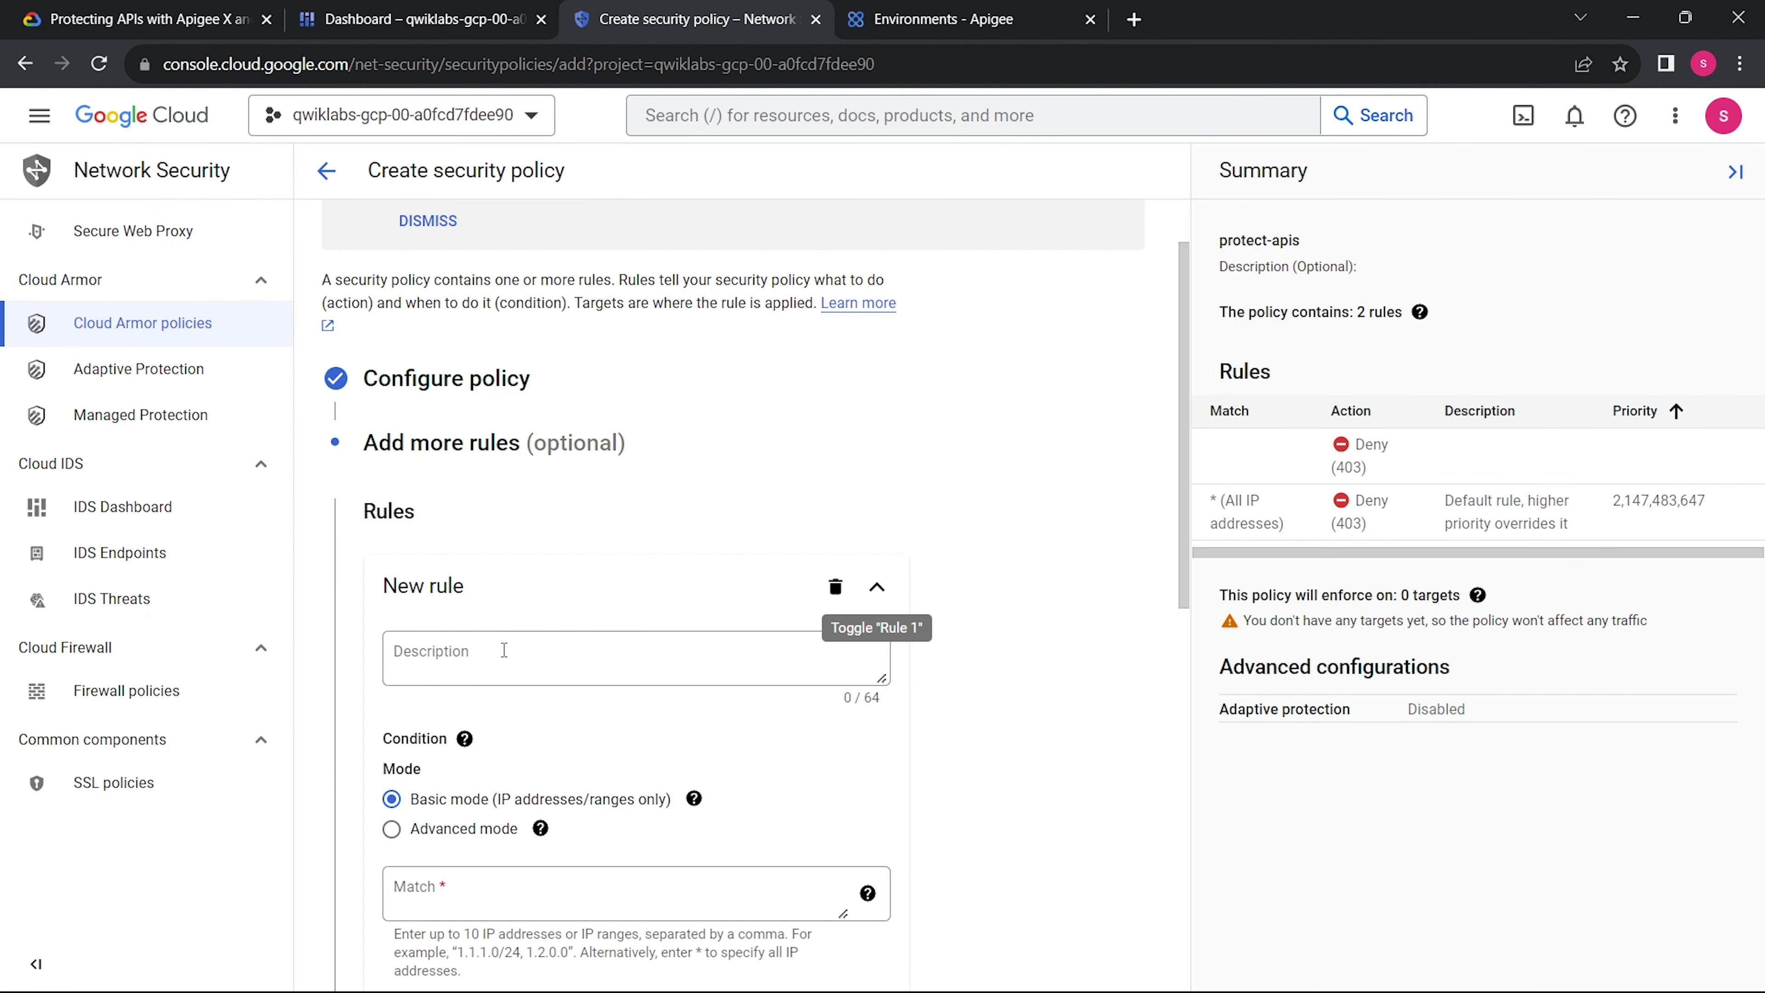
scroll(515, 682, "down", 4)
left_click(393, 541)
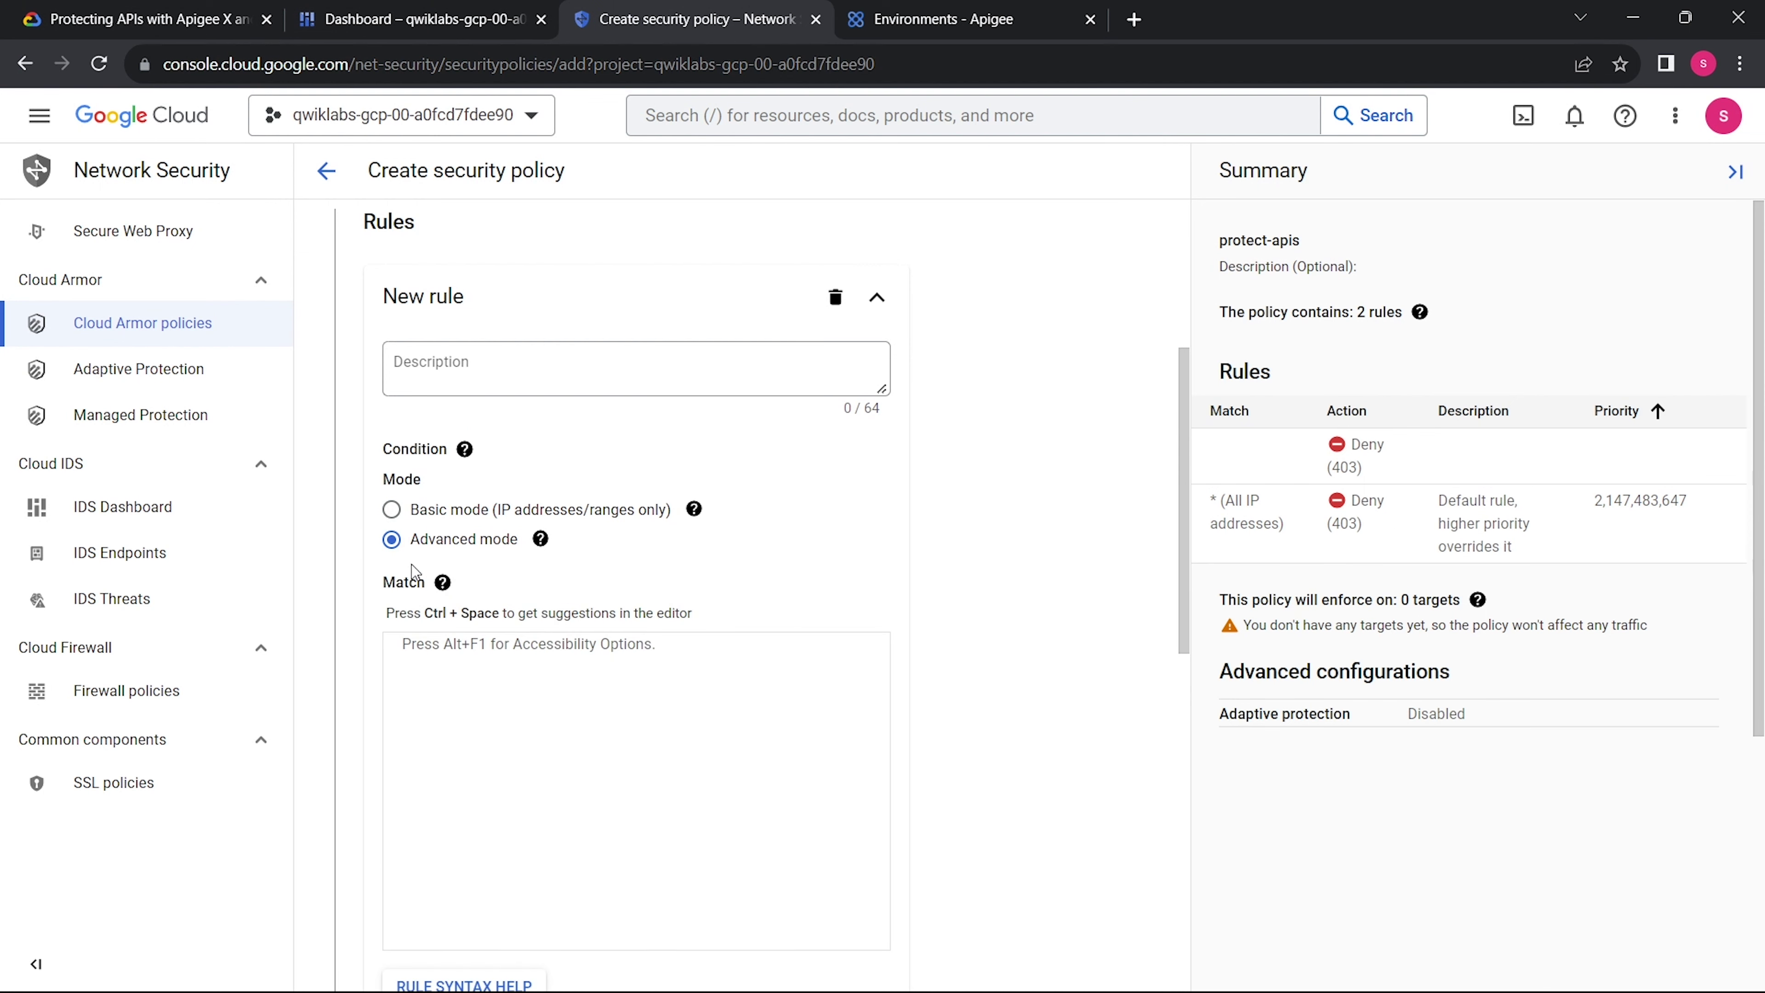
left_click(489, 676)
key("ctrl+v")
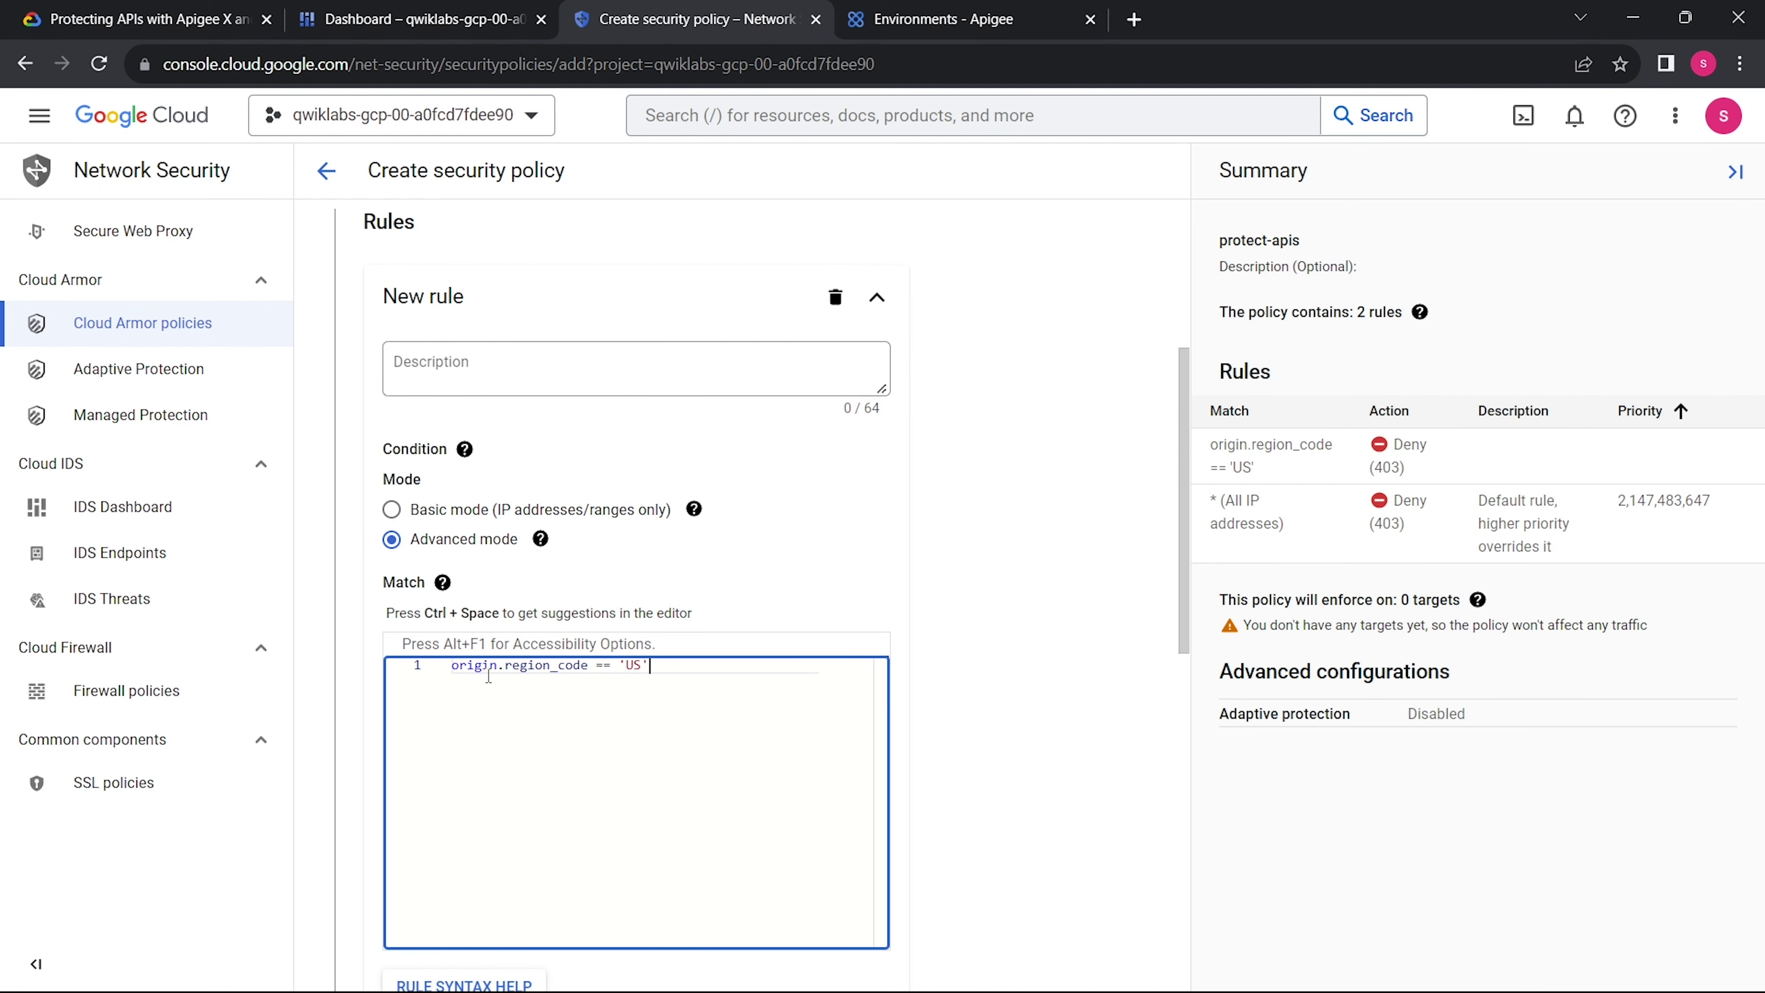
scroll(489, 675, "down", 7)
left_click(445, 575)
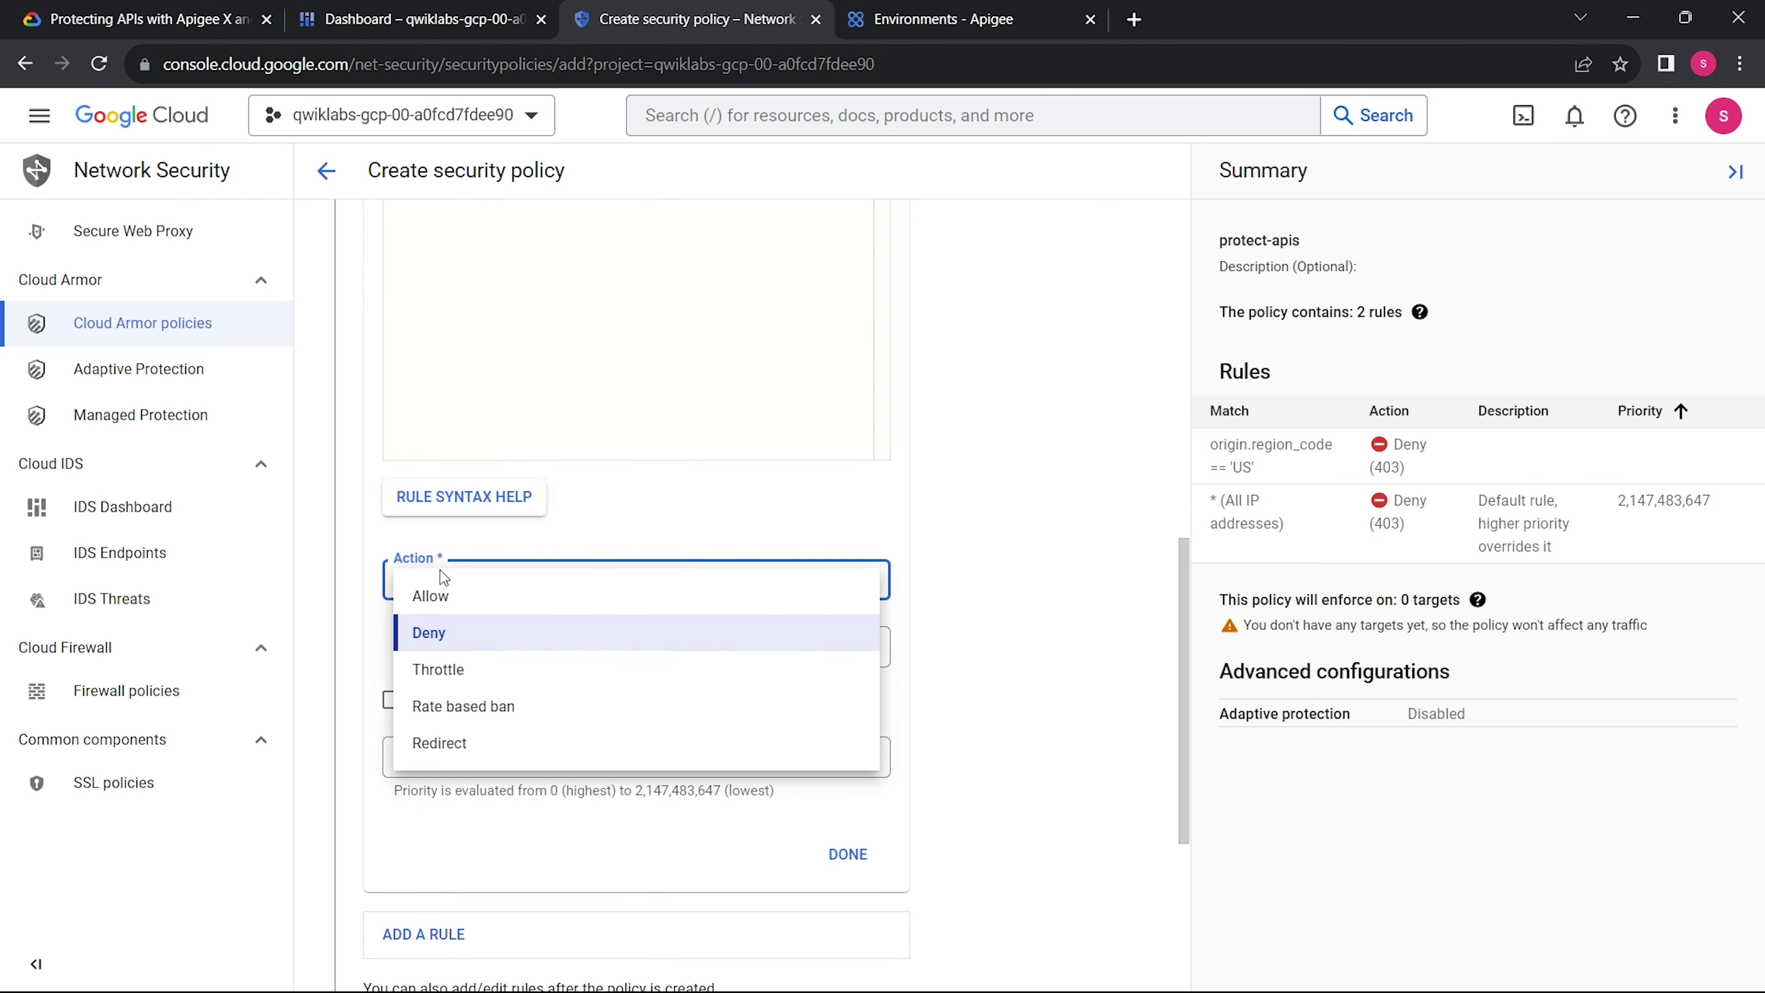
left_click(430, 604)
scroll(546, 703, "down", 1)
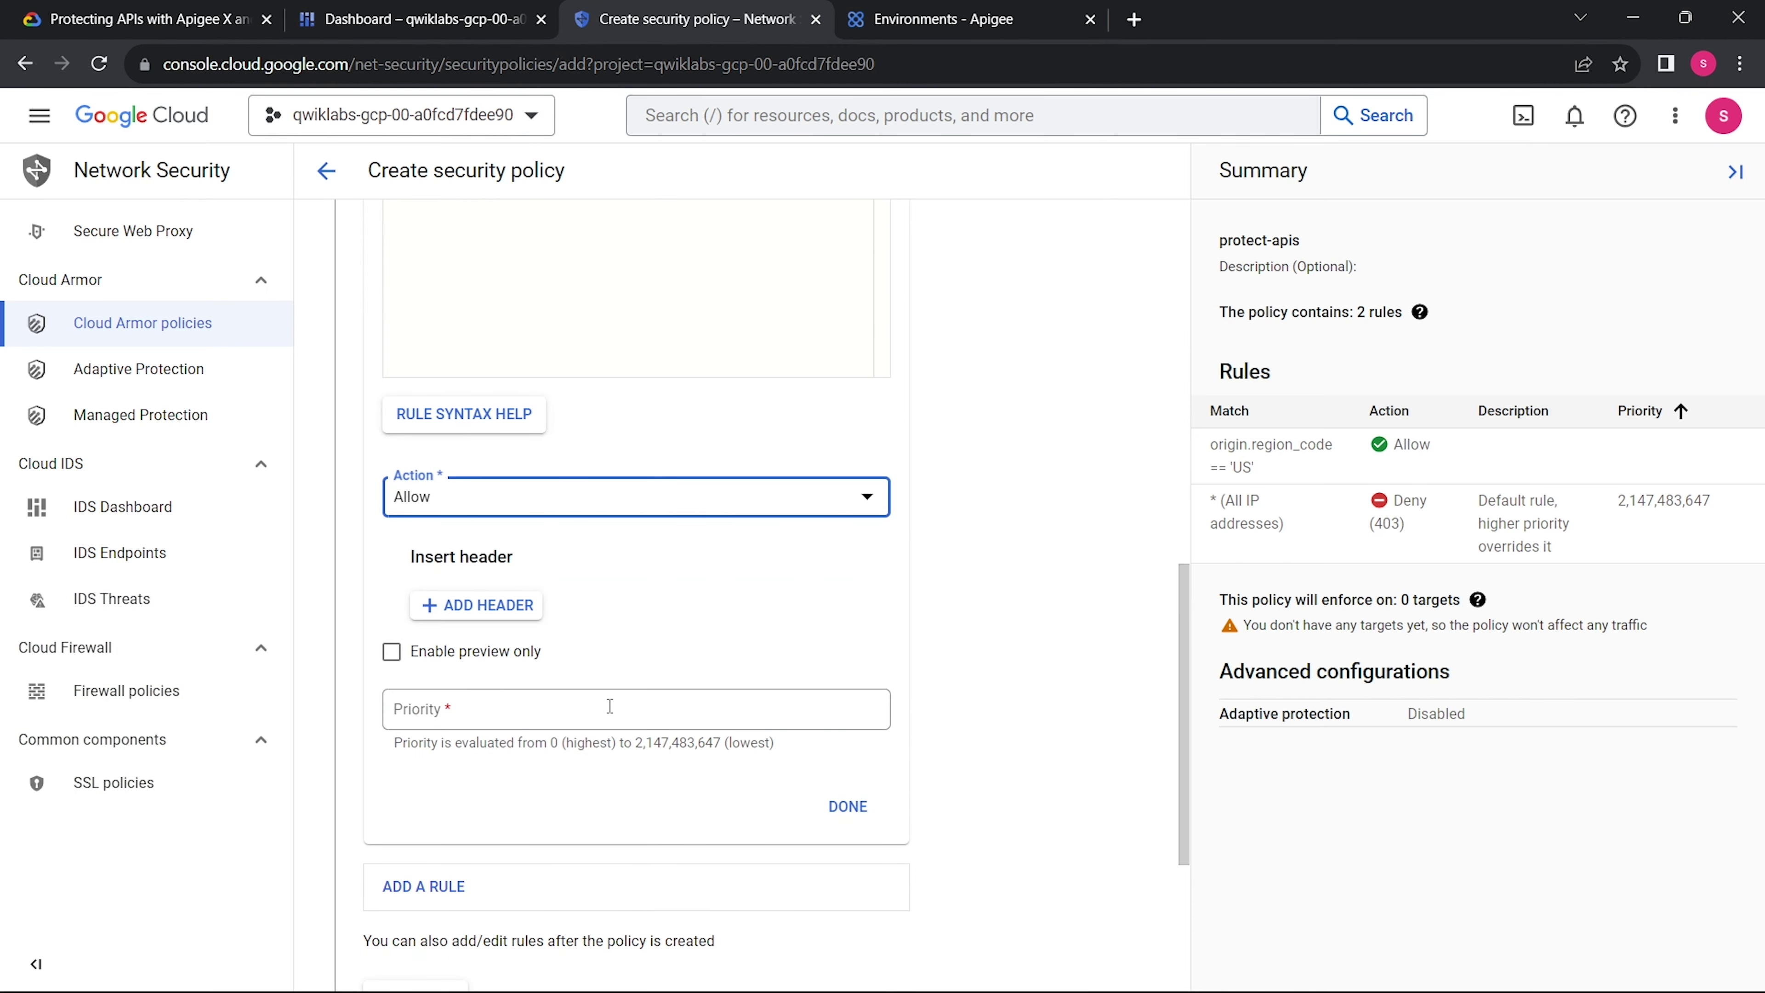
- Copy the priority from the lab's origin country rule instructions, set the Allow rule's priority to 1000, and finish the rule
left_click(235, 14)
scroll(609, 545, "down", 2)
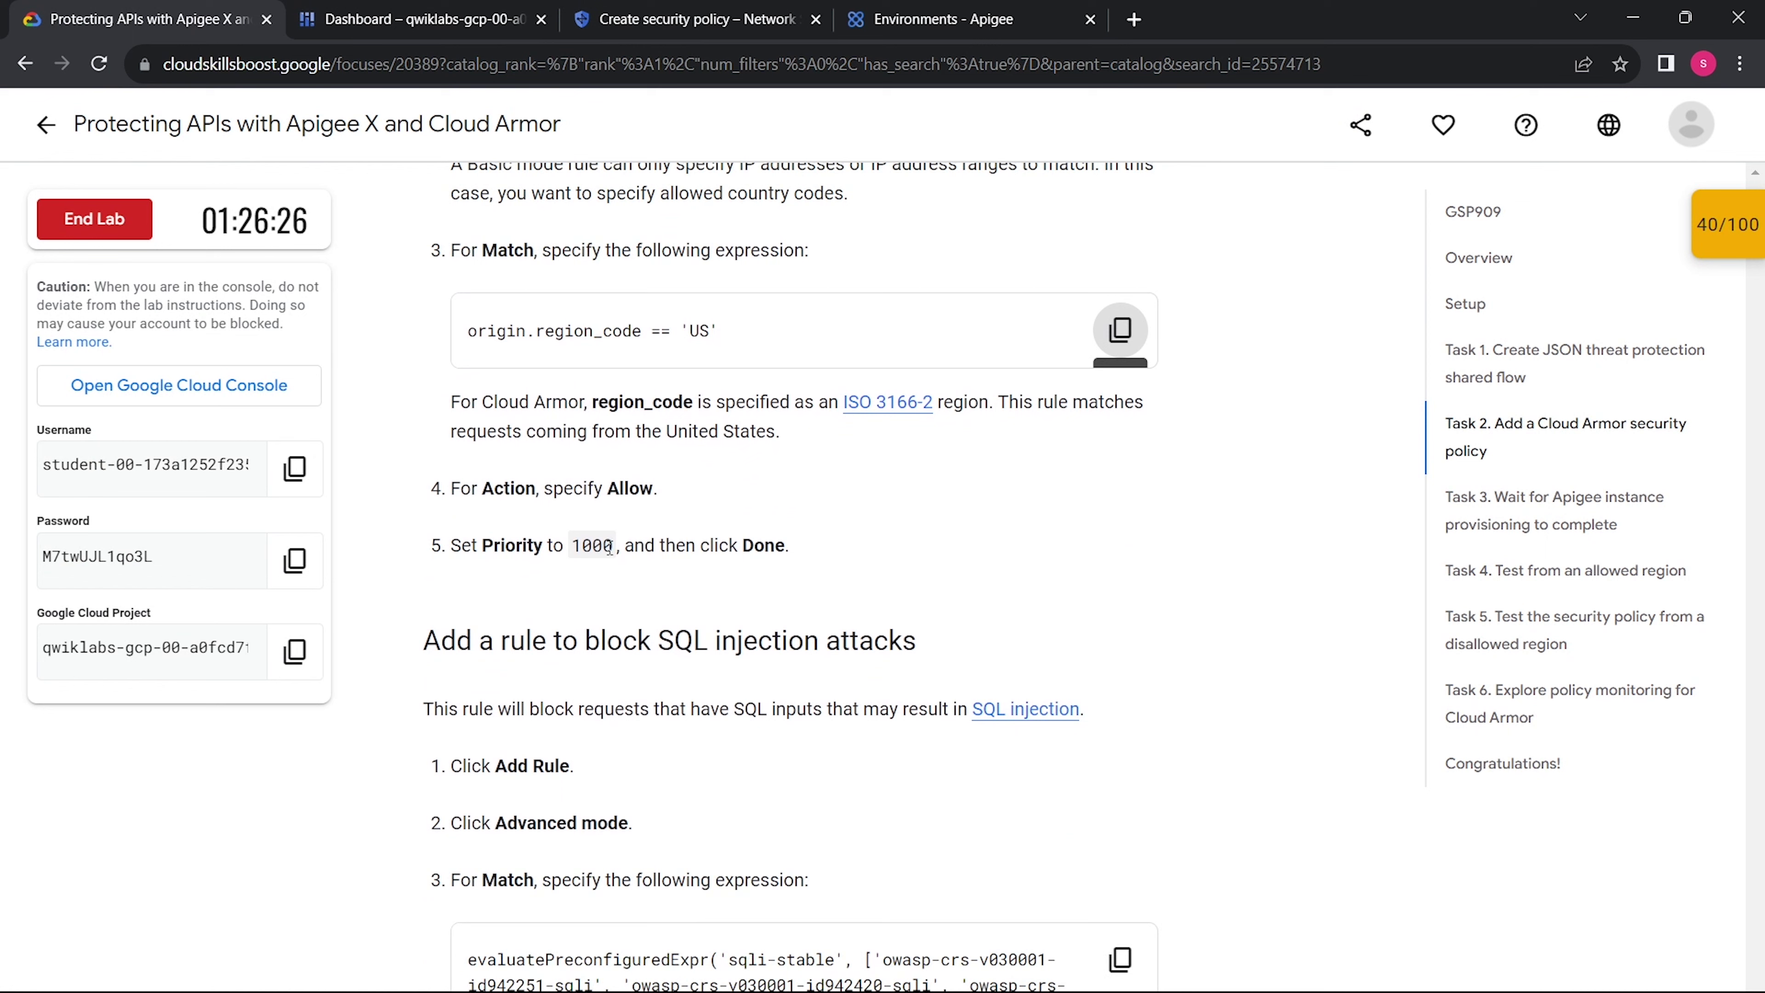
double_click(602, 541)
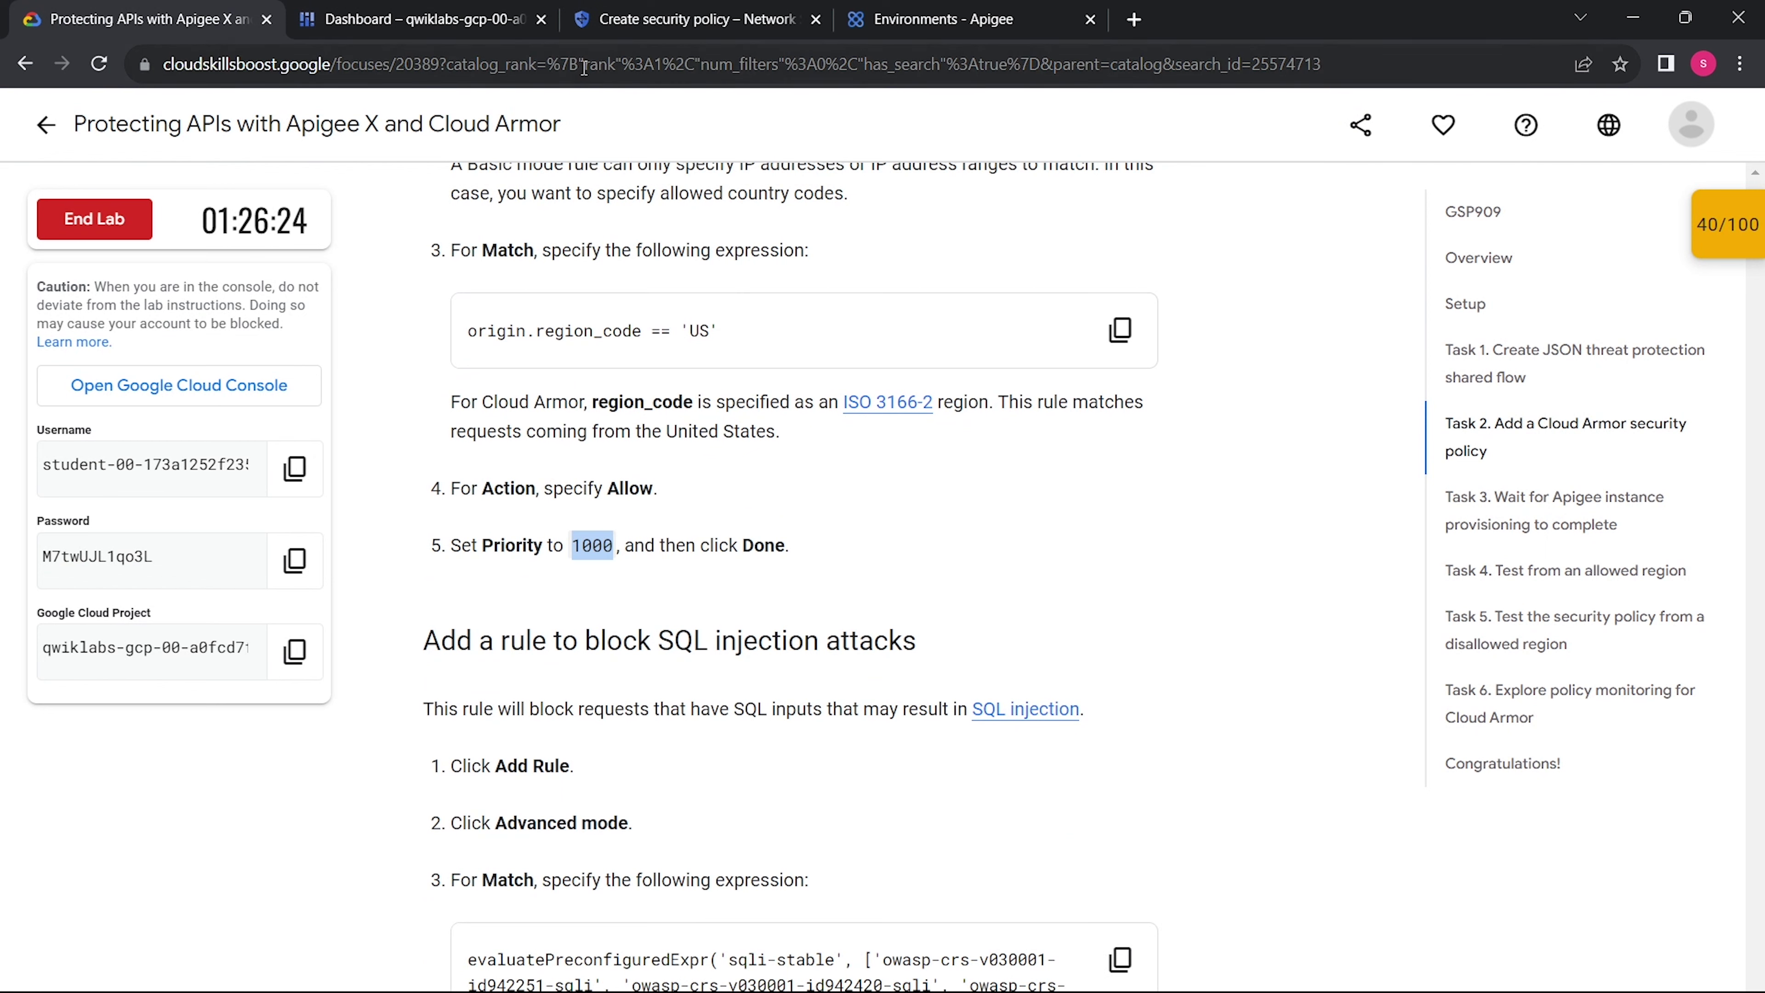
left_click(679, 10)
scroll(582, 528, "down", 3)
left_click(524, 526)
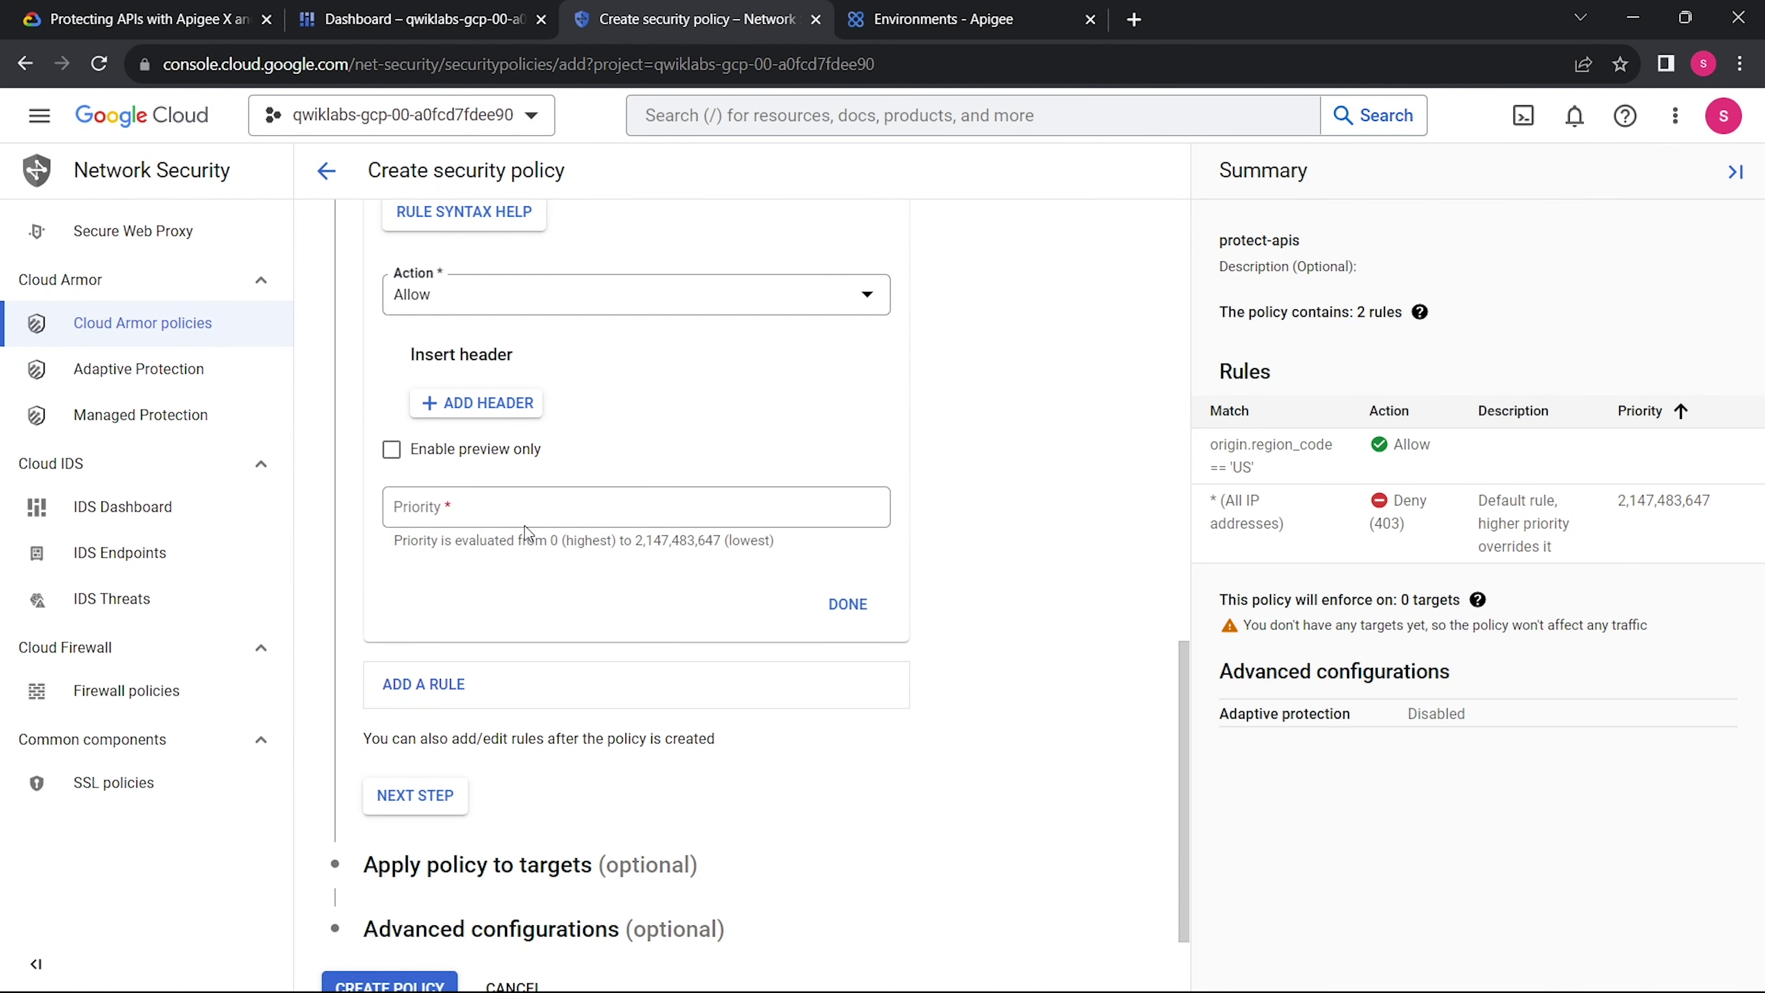
key("ctrl+v")
left_click(849, 605)
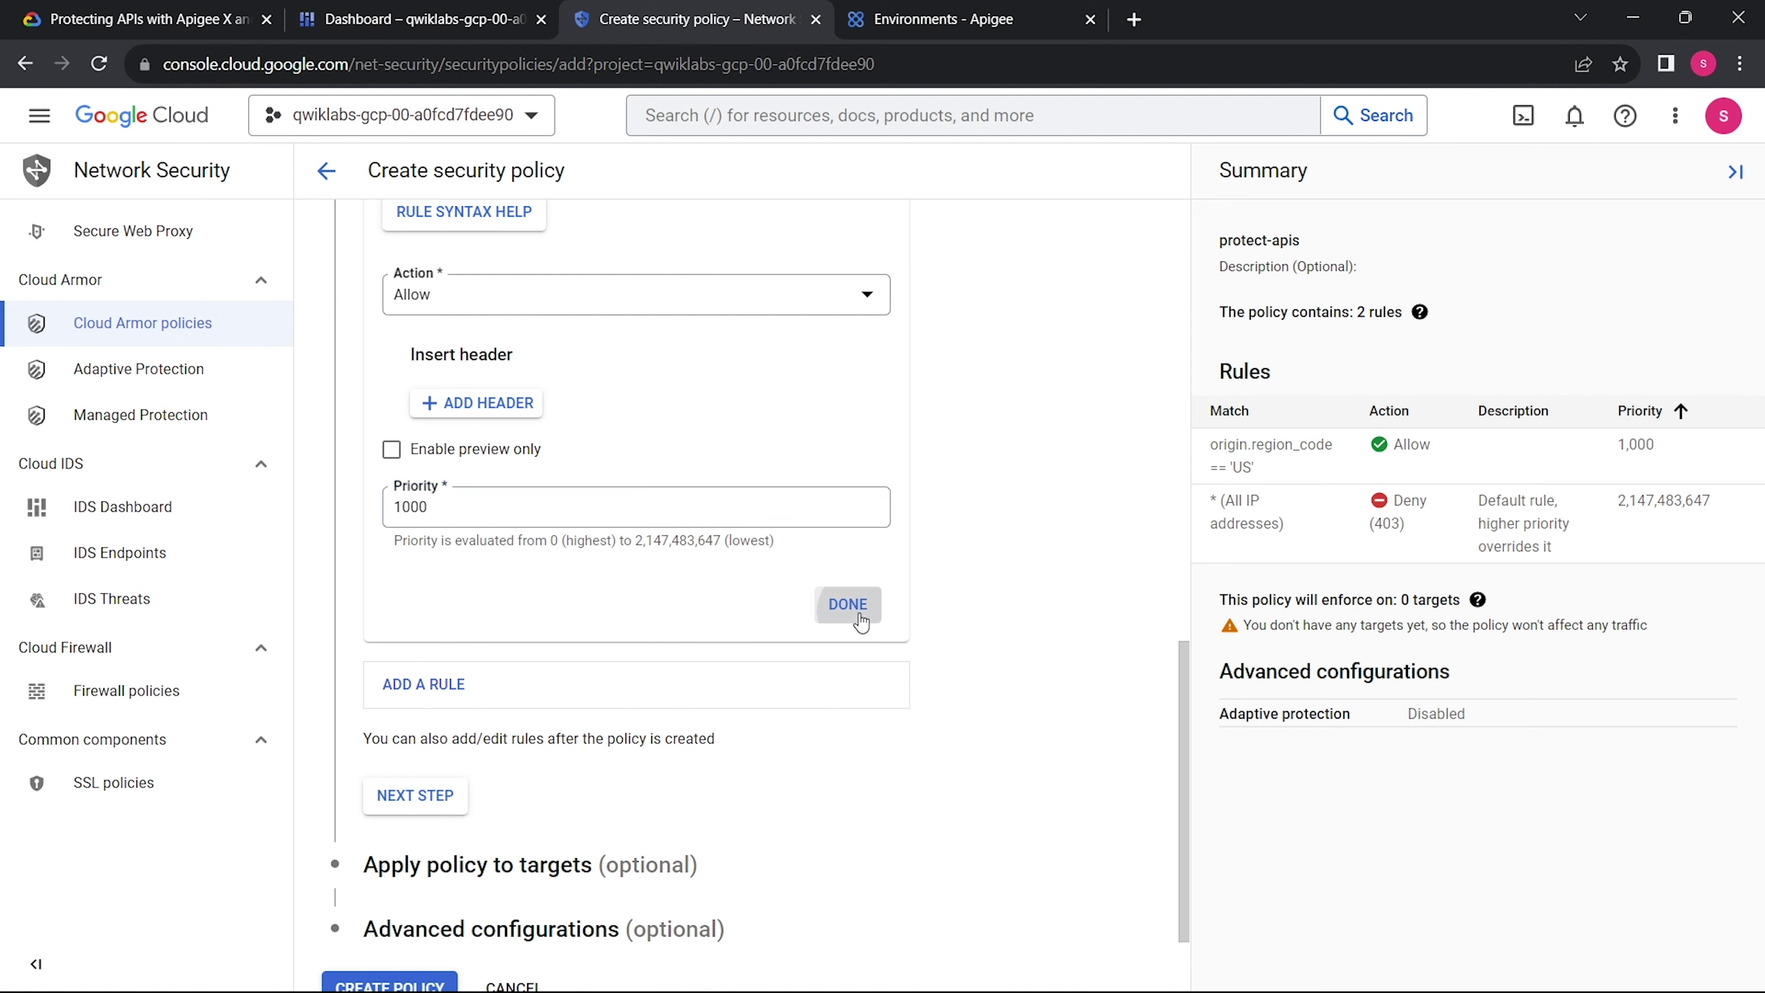
- Start another rule in the policy and copy the SQL injection match expression from the lab instructions
left_click(406, 576)
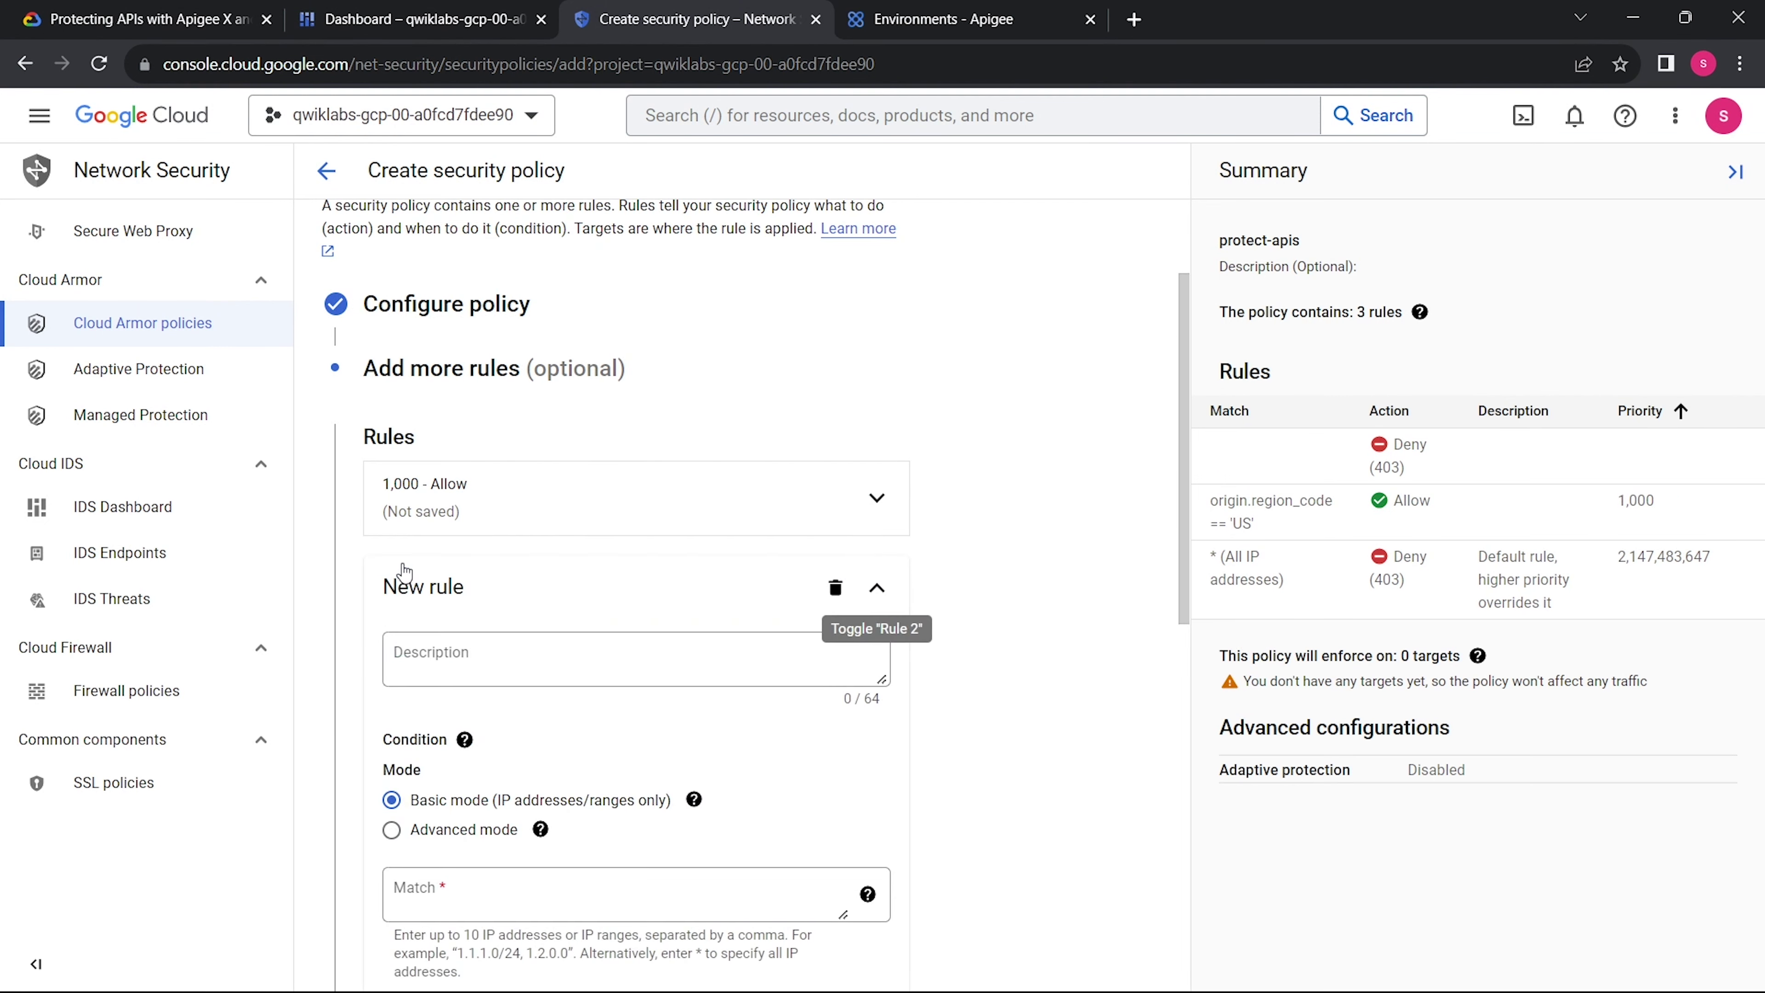
left_click(4, 7)
scroll(612, 480, "down", 7)
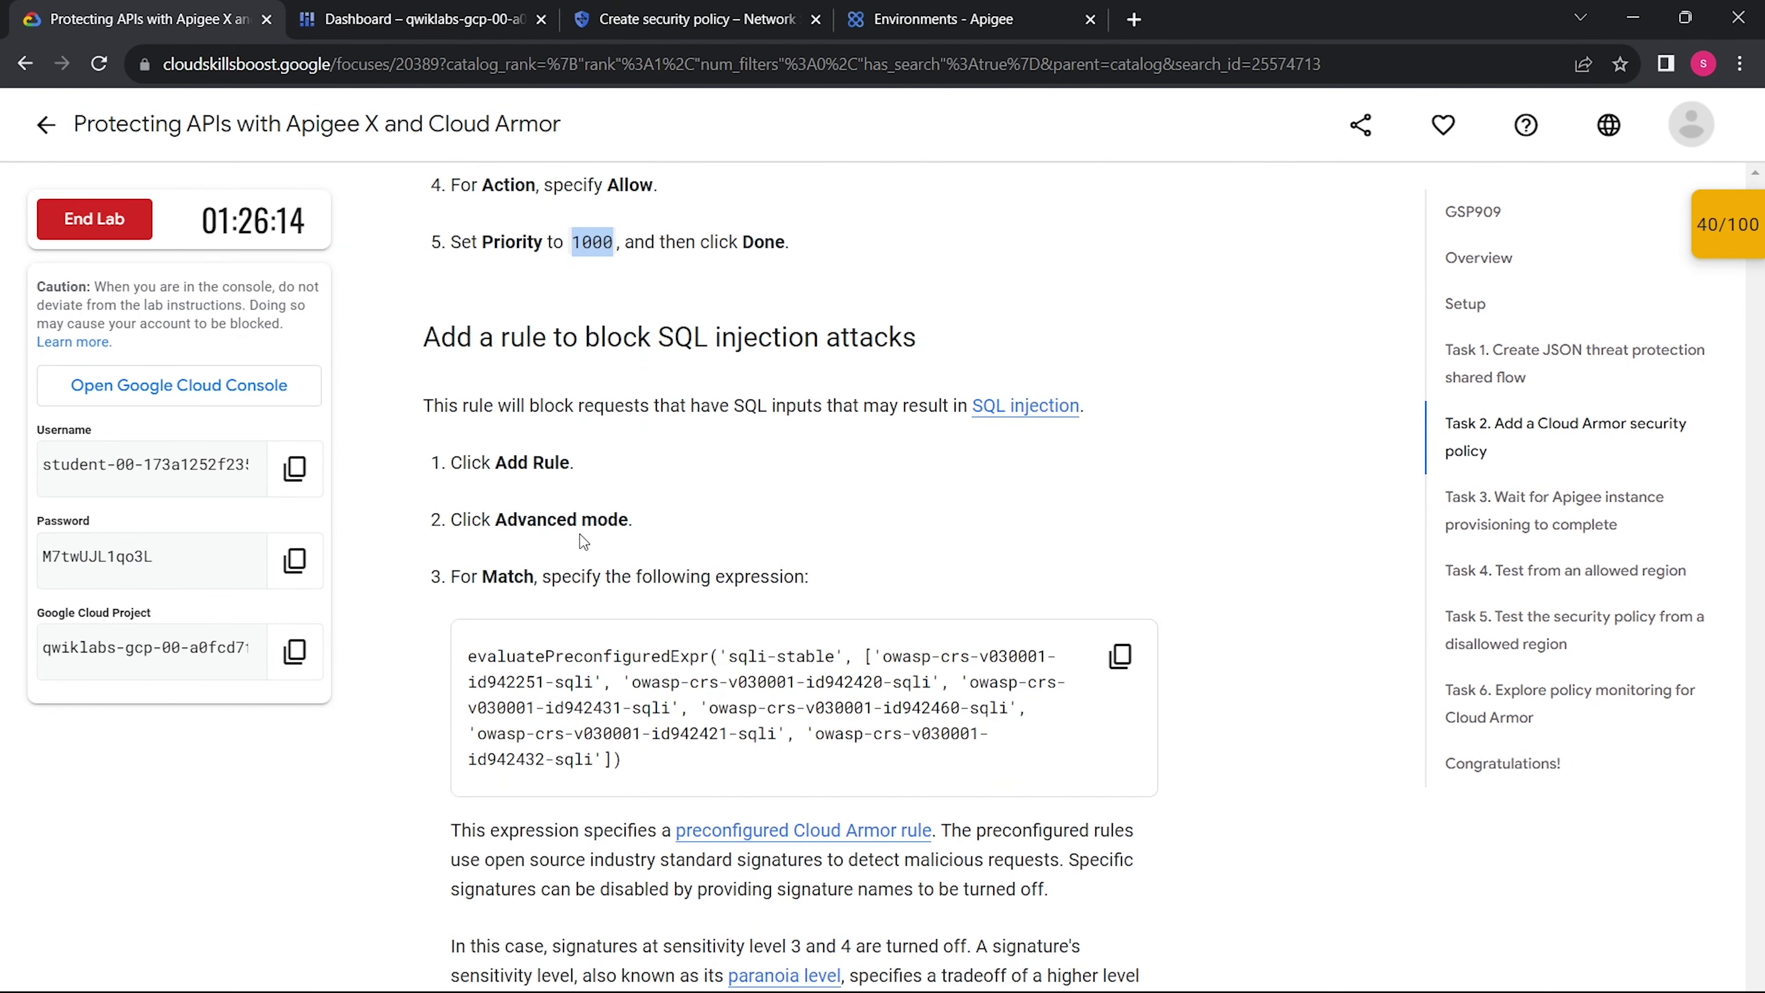
left_click(1121, 482)
left_click(611, 19)
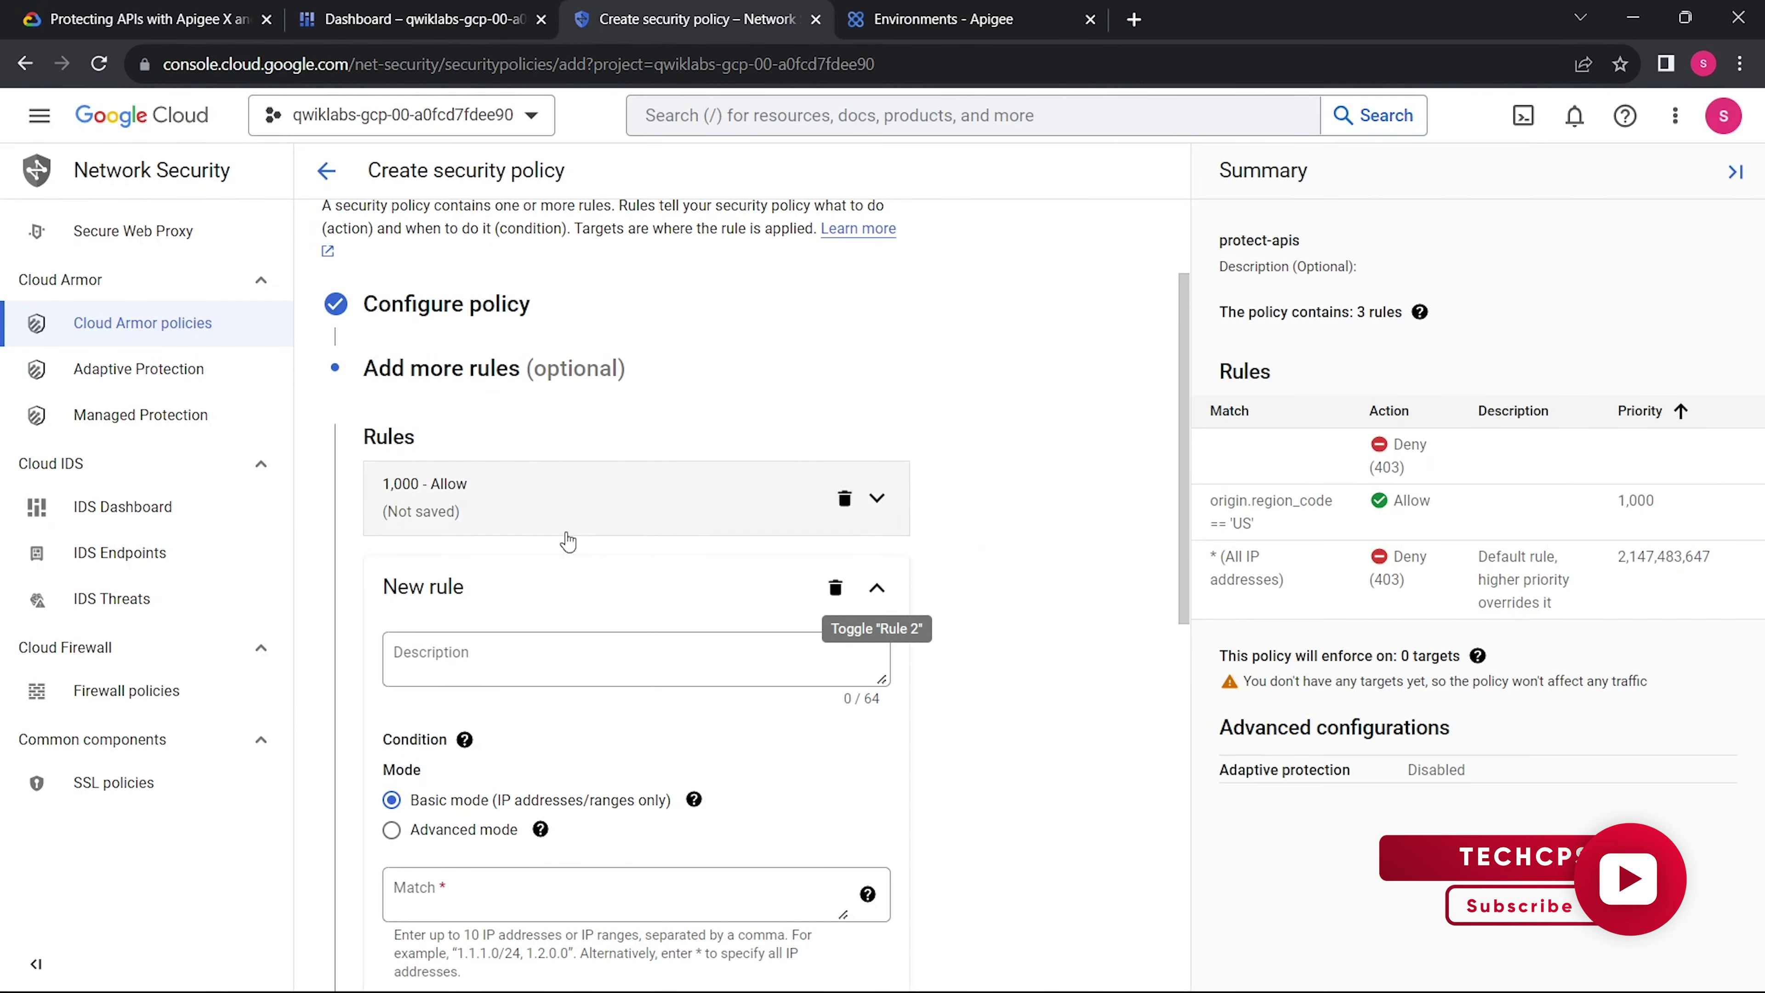
- Set the new rule to Advanced mode with the copied evaluatePreconfiguredExpr('sqli-stable', ...) expression as its match
scroll(568, 541, "down", 3)
left_click(442, 653)
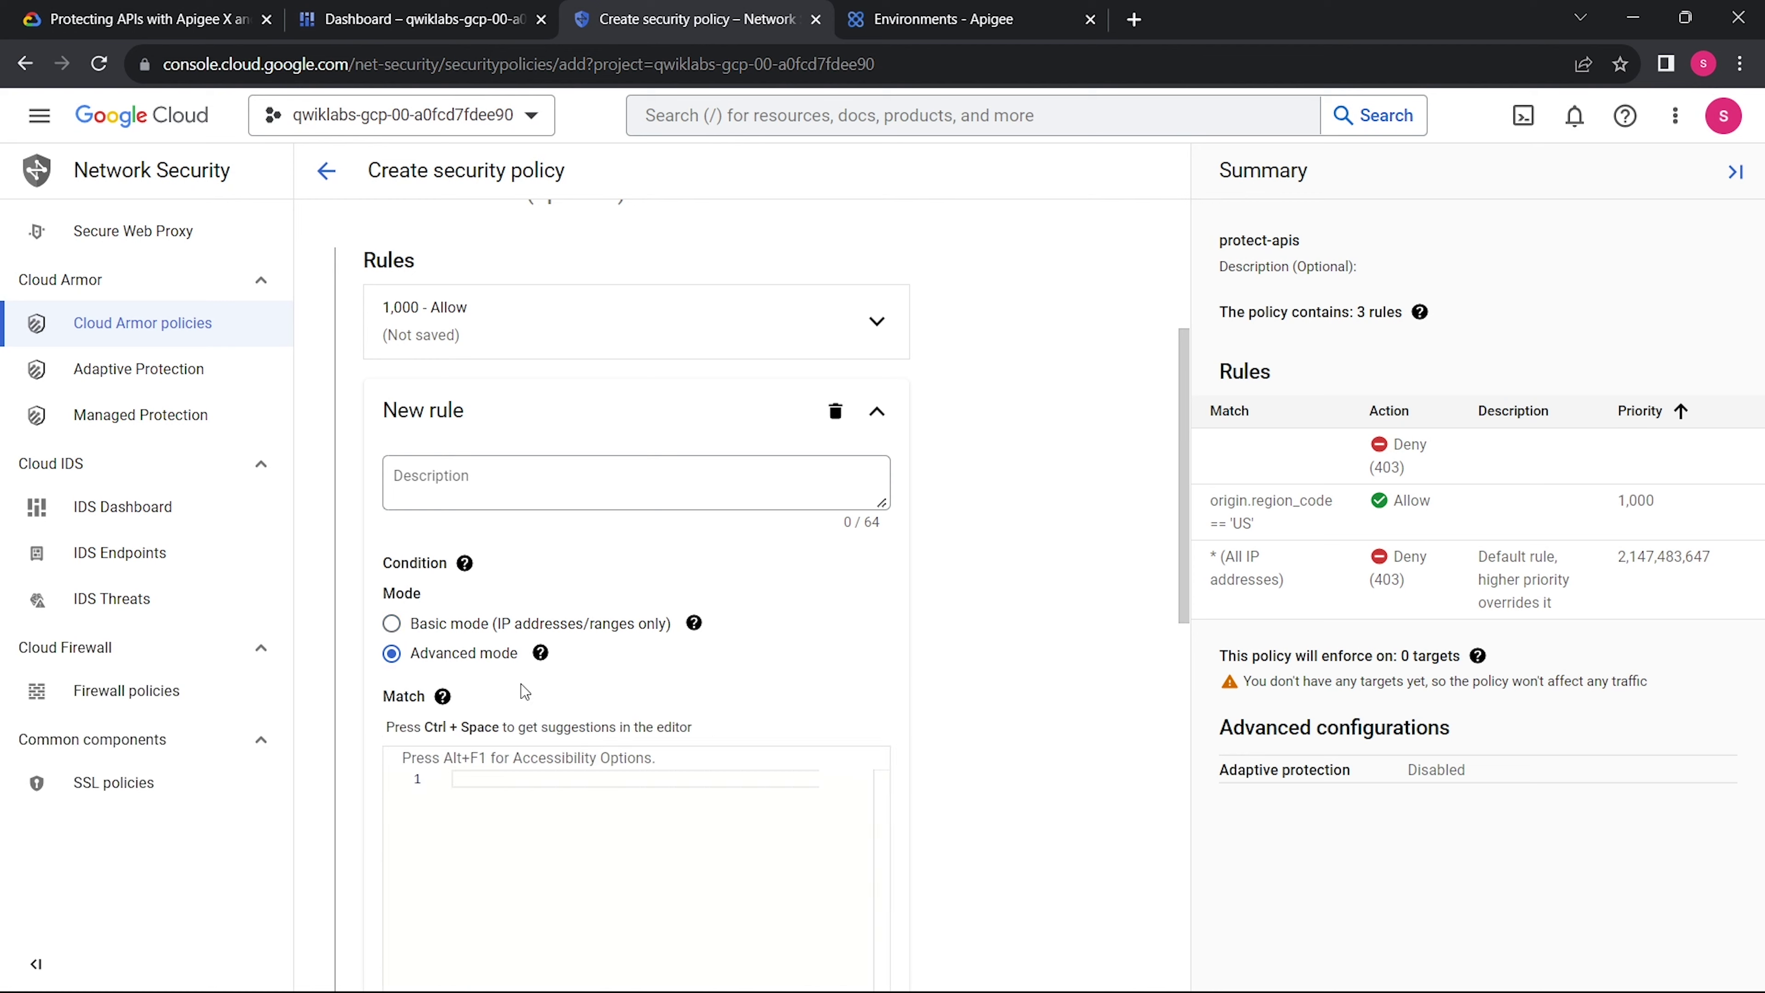
scroll(522, 684, "down", 2)
left_click(536, 663)
key("ctrl+v")
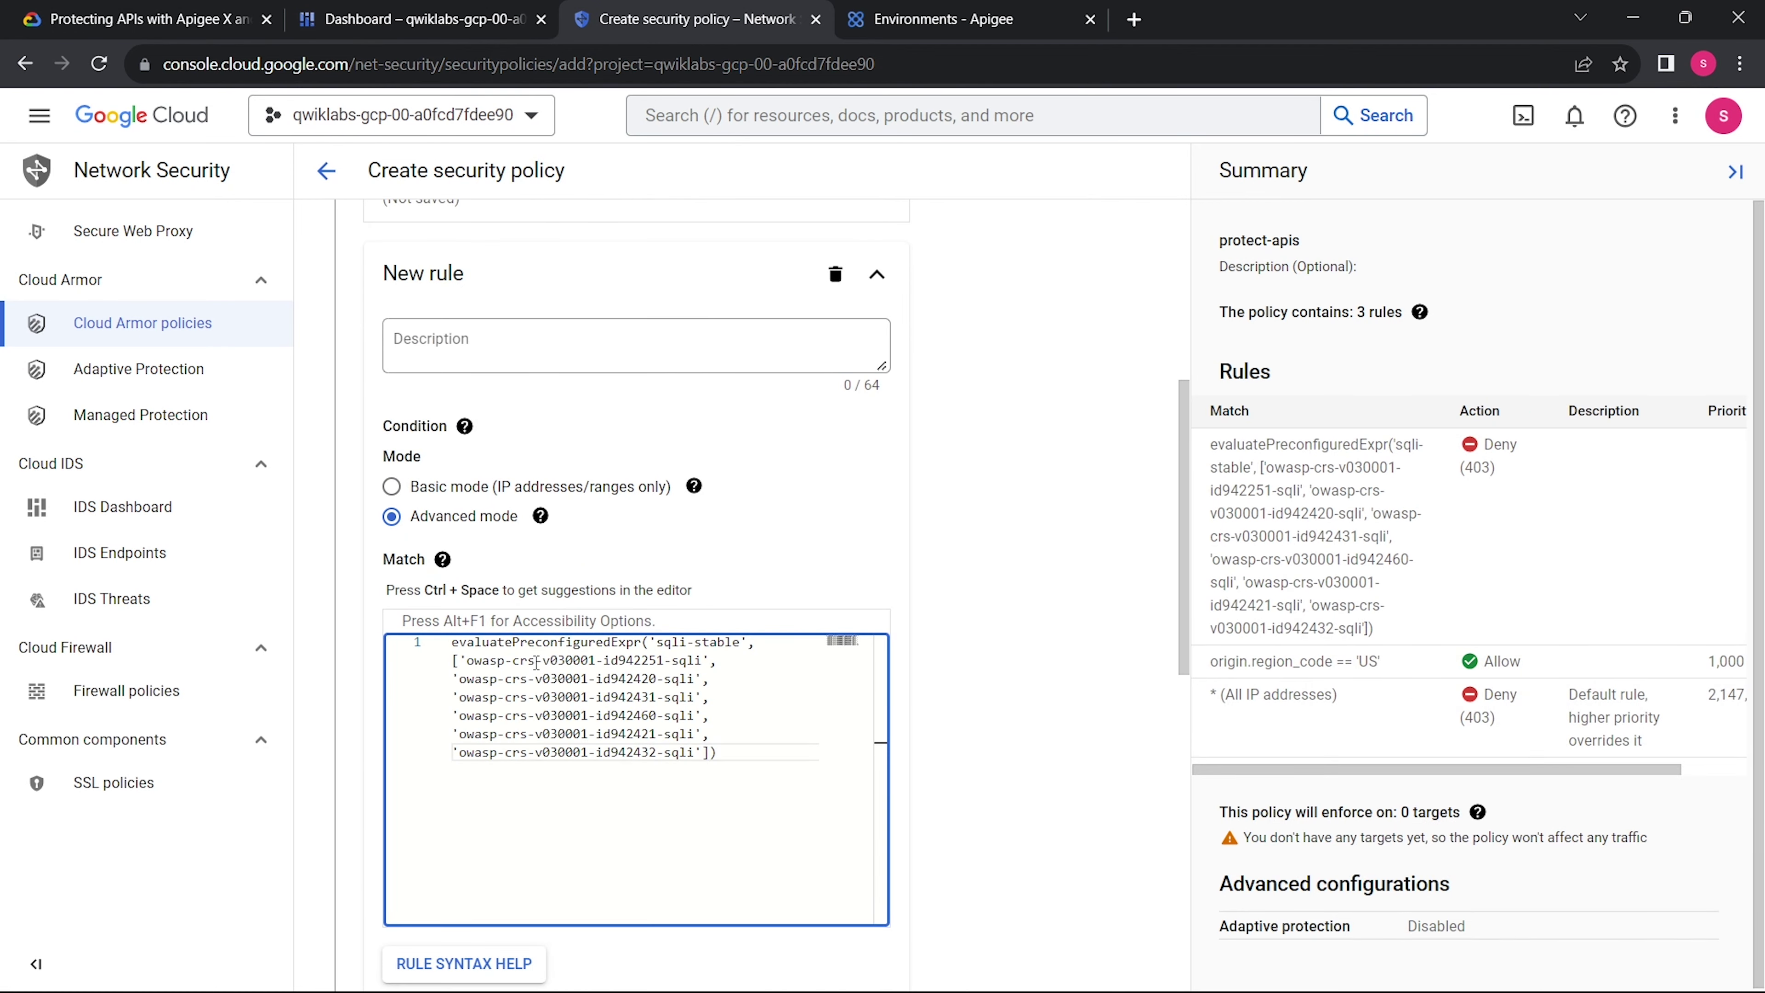
- Keep the SQL injection rule at Deny with 403 (Forbidden), set its priority to 500 as the lab specifies, and finish the rule
scroll(513, 629, "down", 5)
key("ctrl+1")
scroll(661, 532, "down", 8)
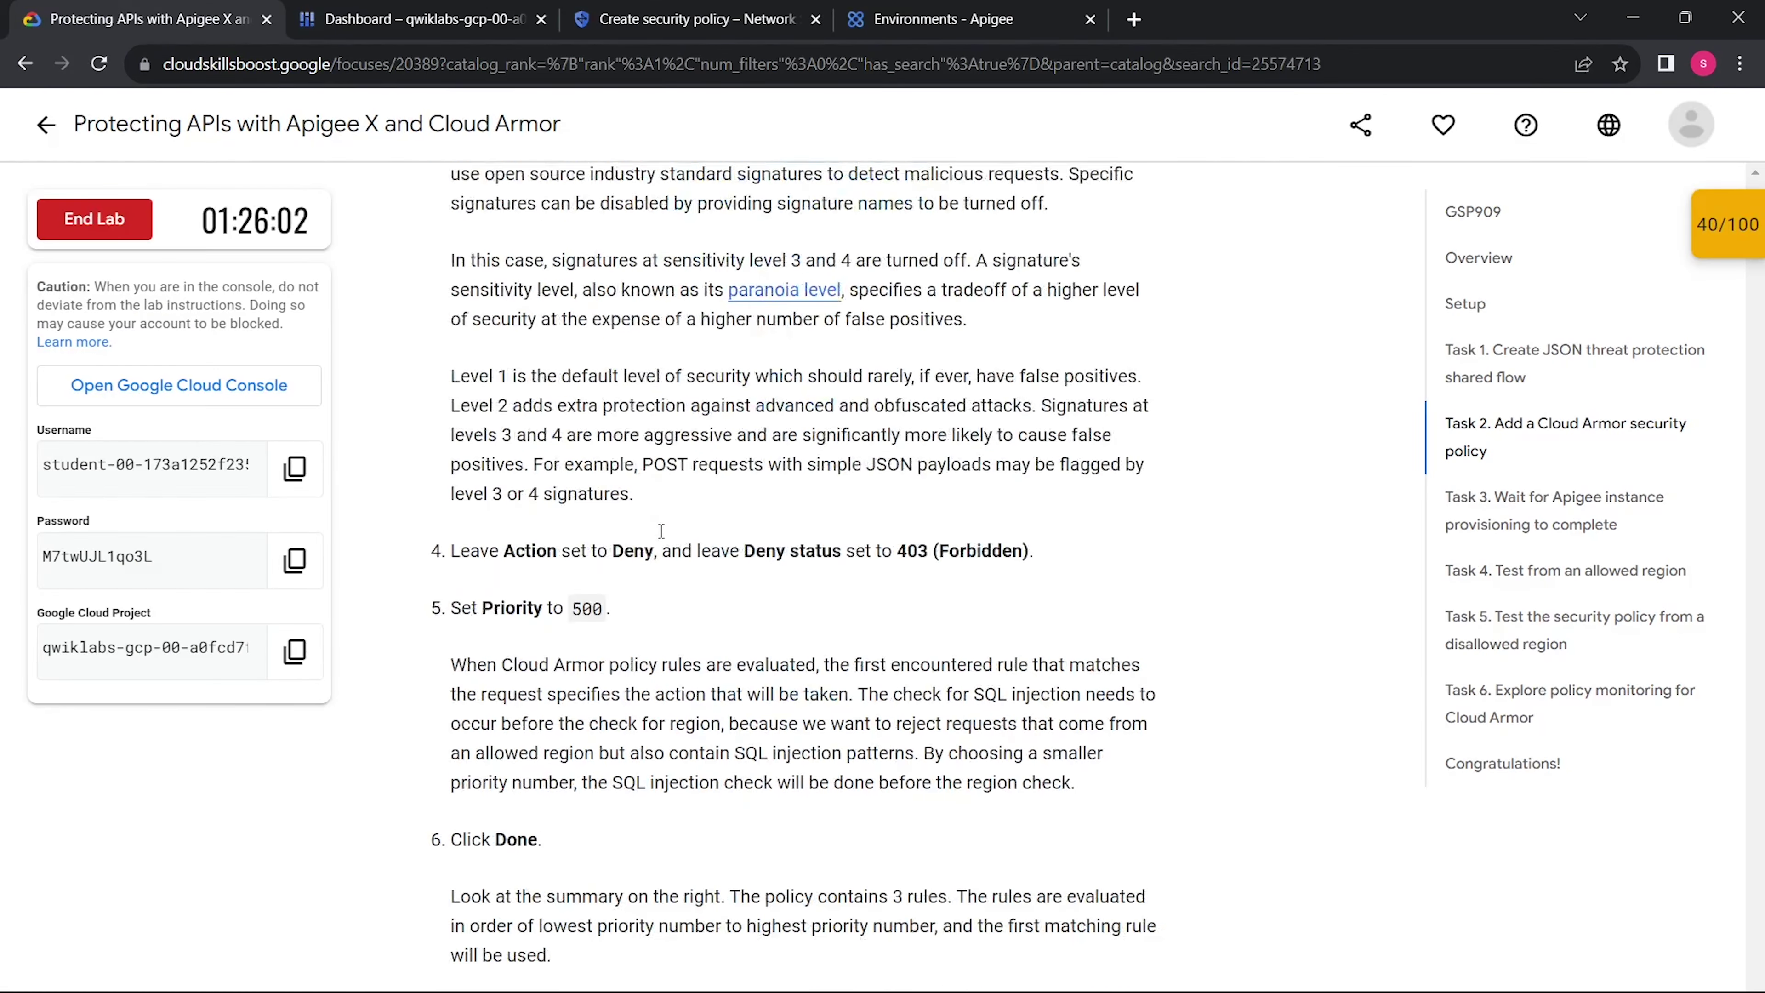
triple_click(636, 417)
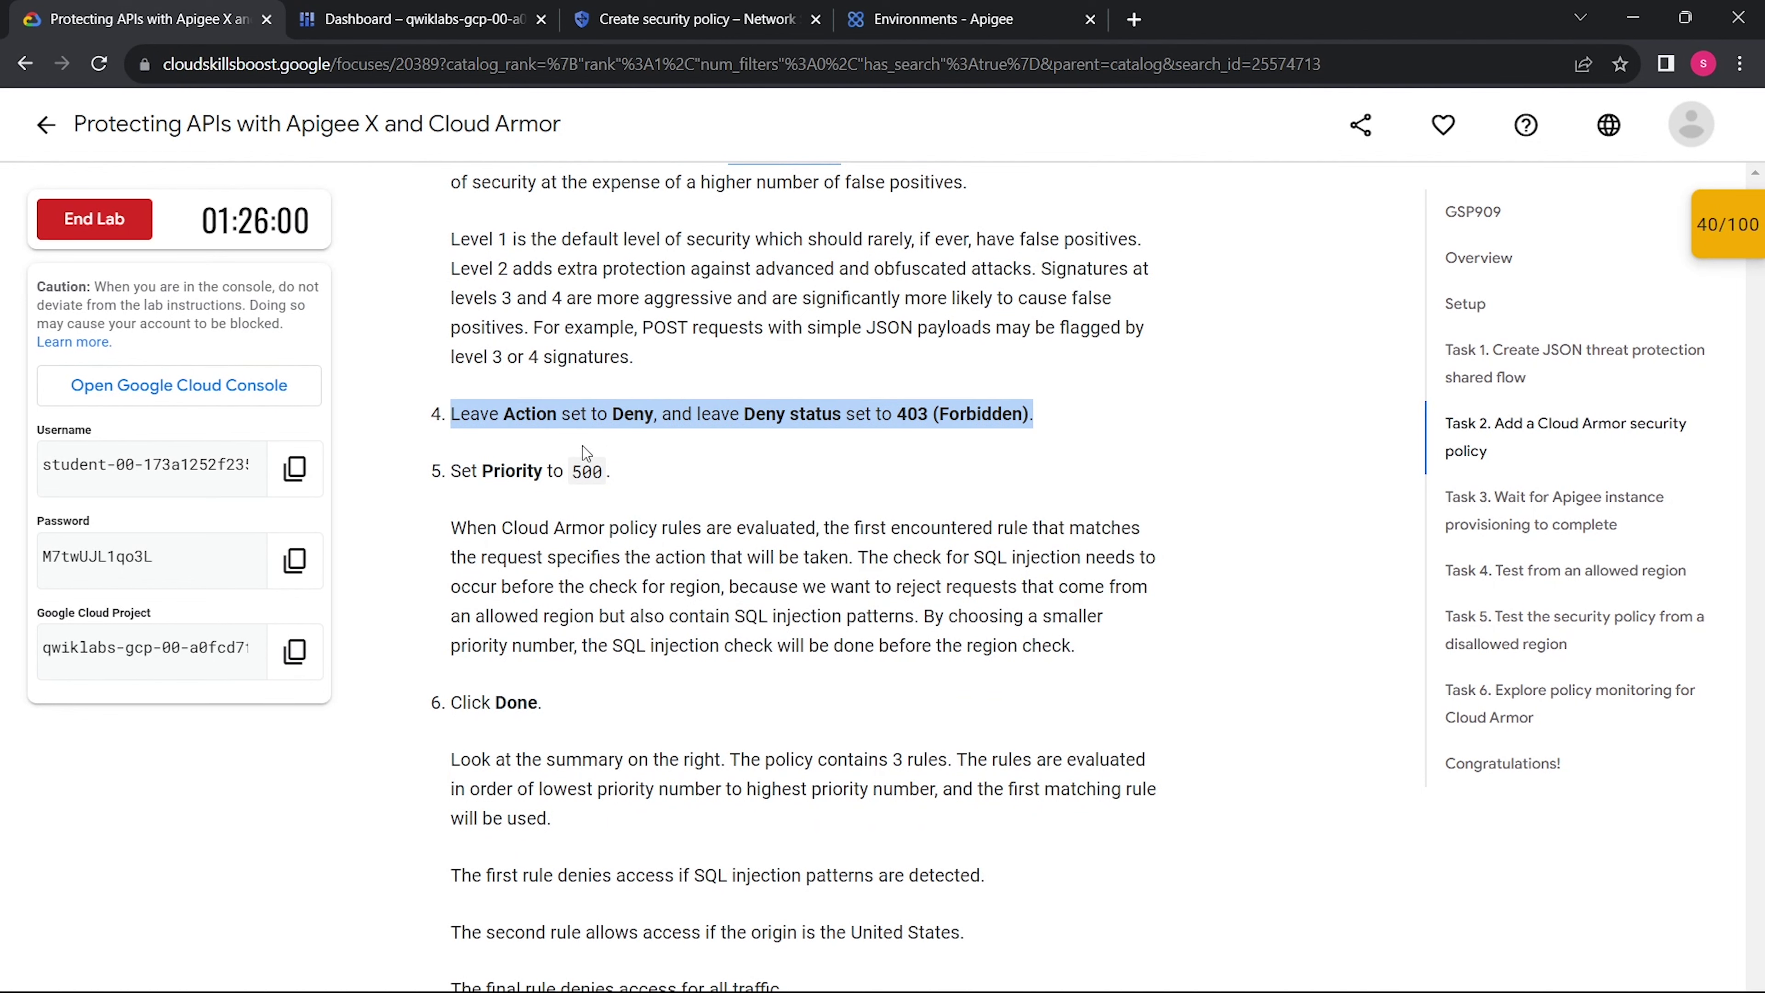
double_click(576, 471)
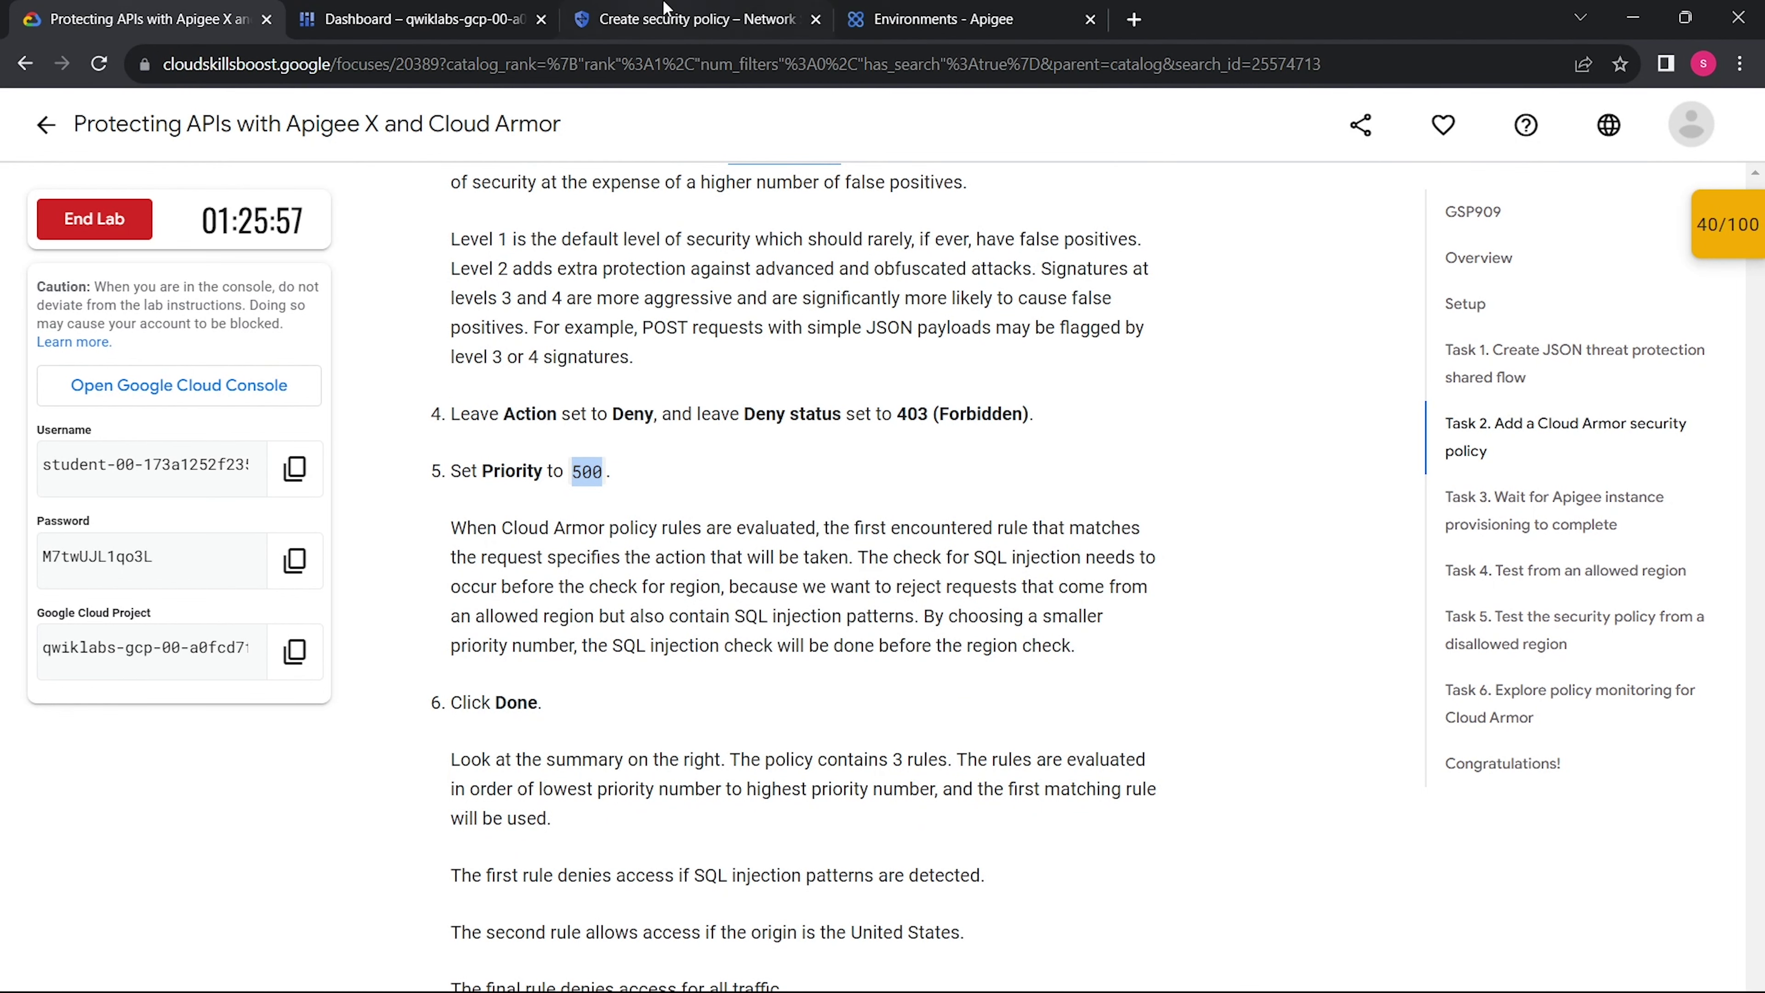
left_click(660, 19)
scroll(573, 528, "down", 2)
left_click(445, 740)
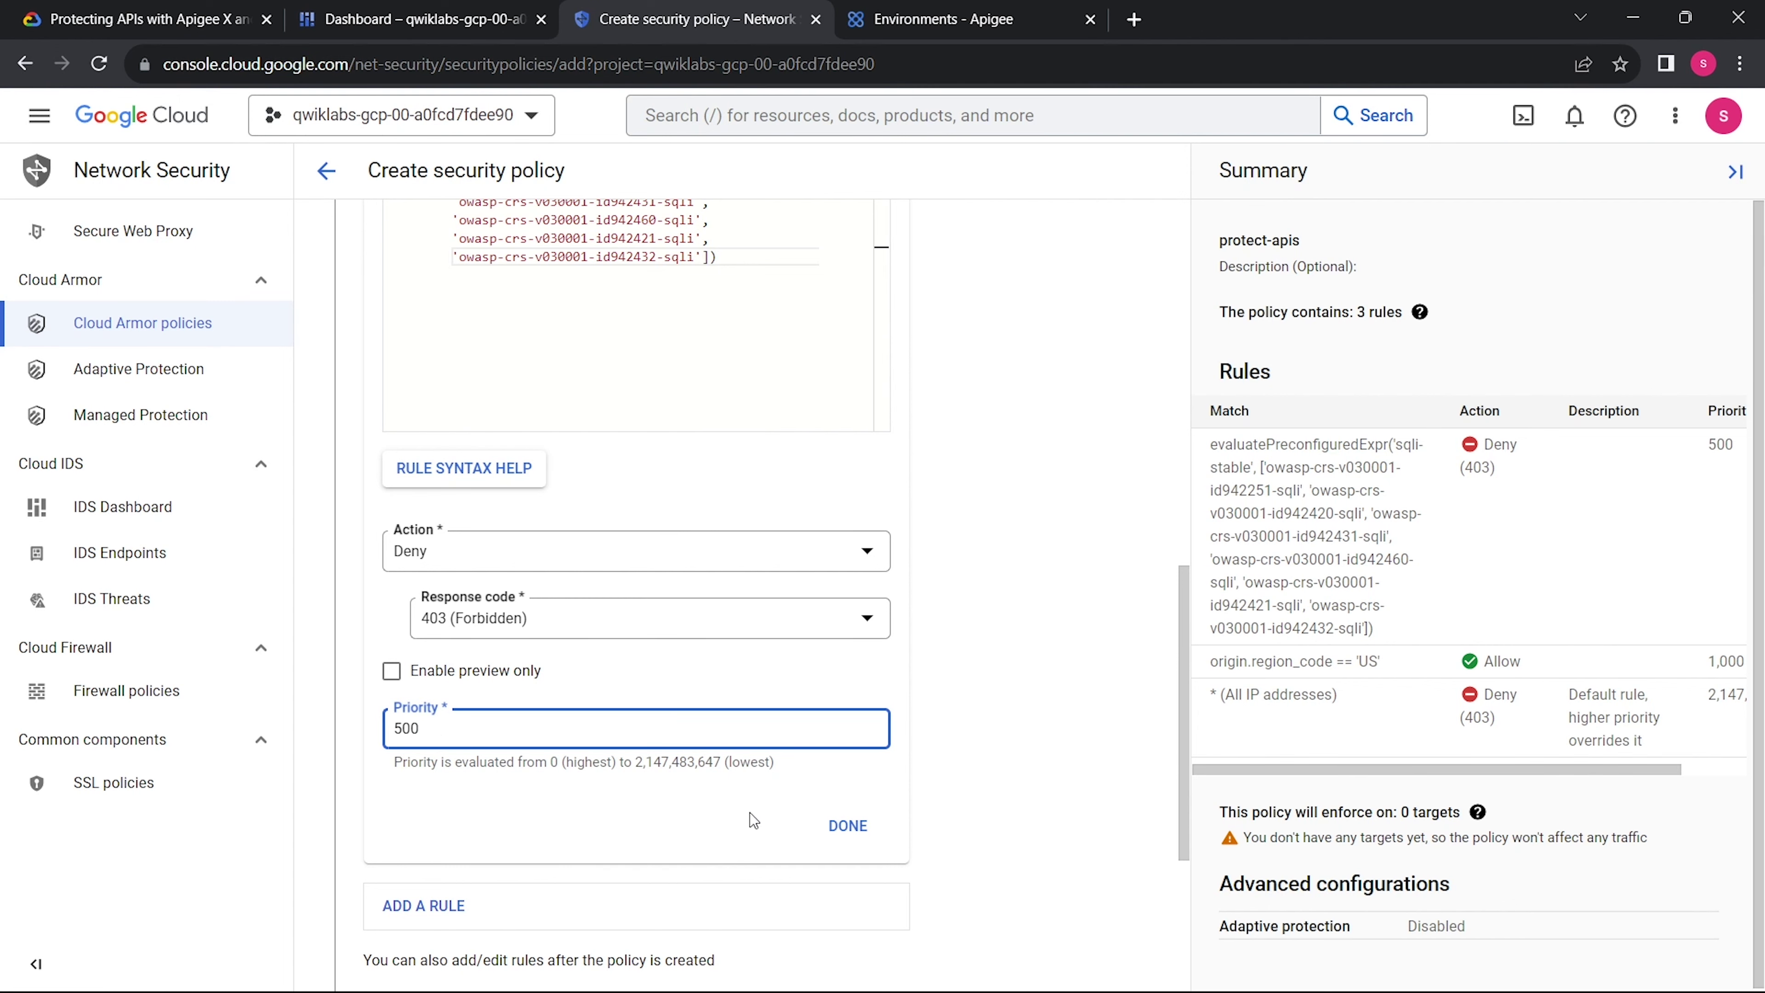
left_click(860, 828)
- Check the lab's remaining policy instructions and create the protect-apis policy
left_click(122, 8)
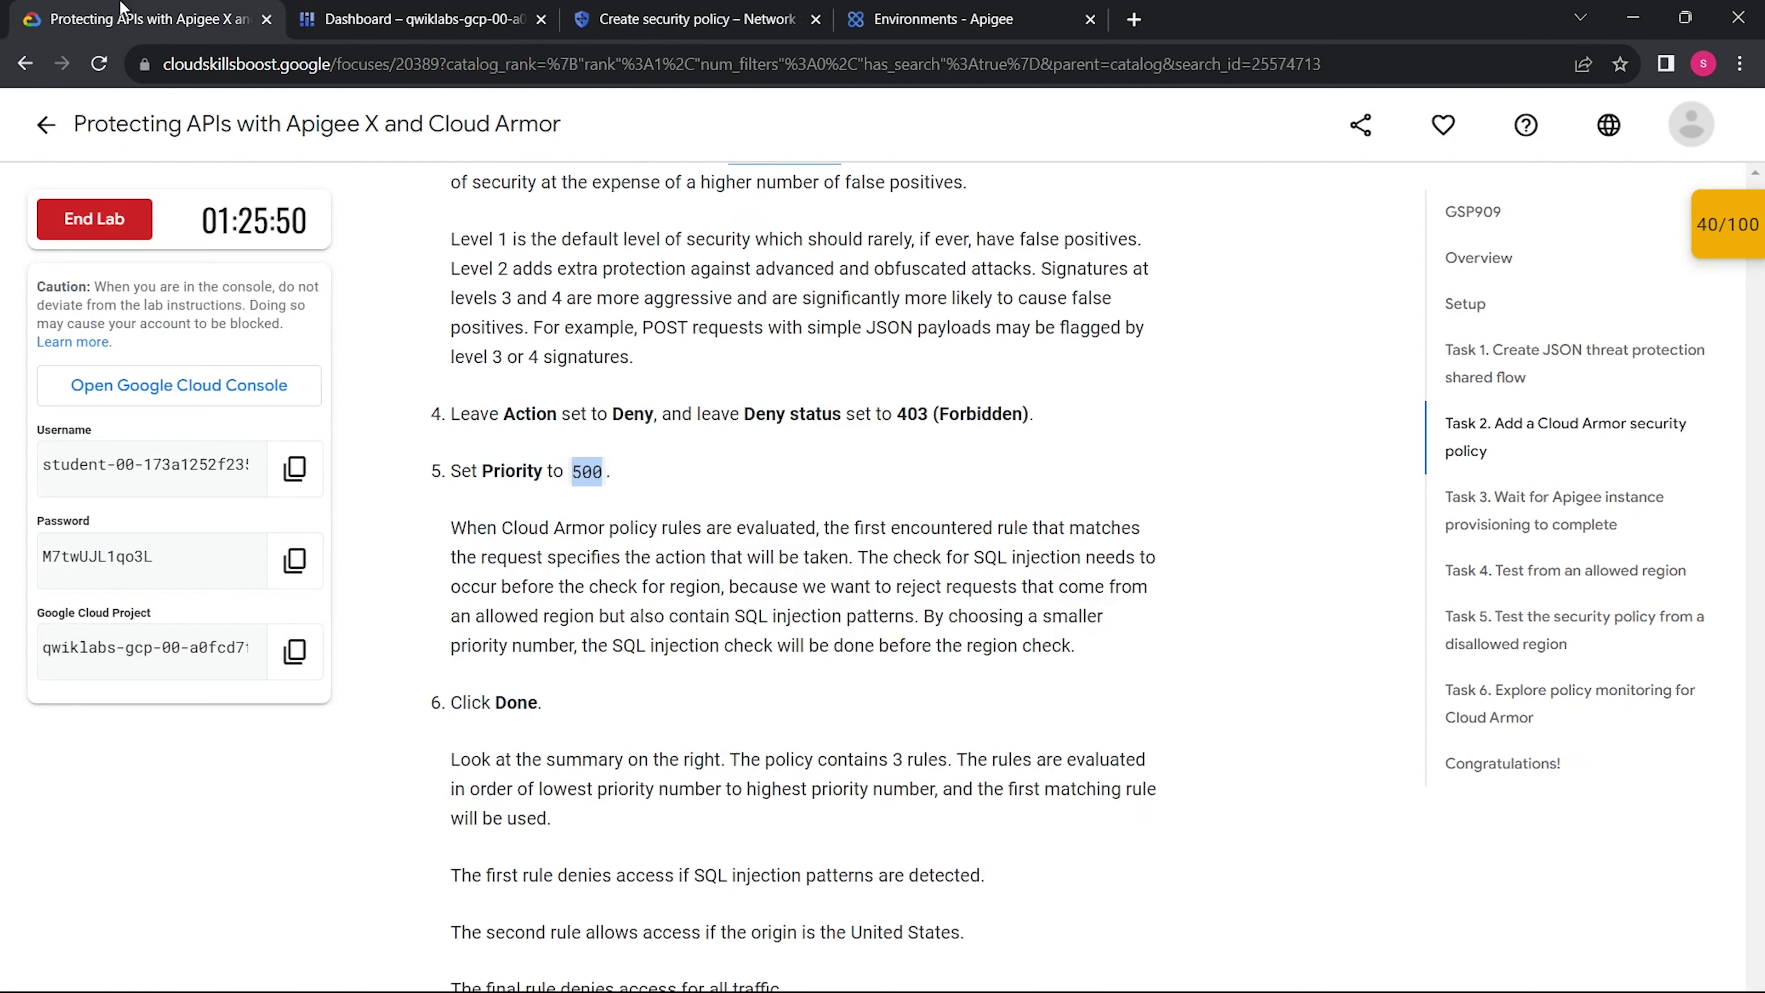
scroll(657, 528, "down", 10)
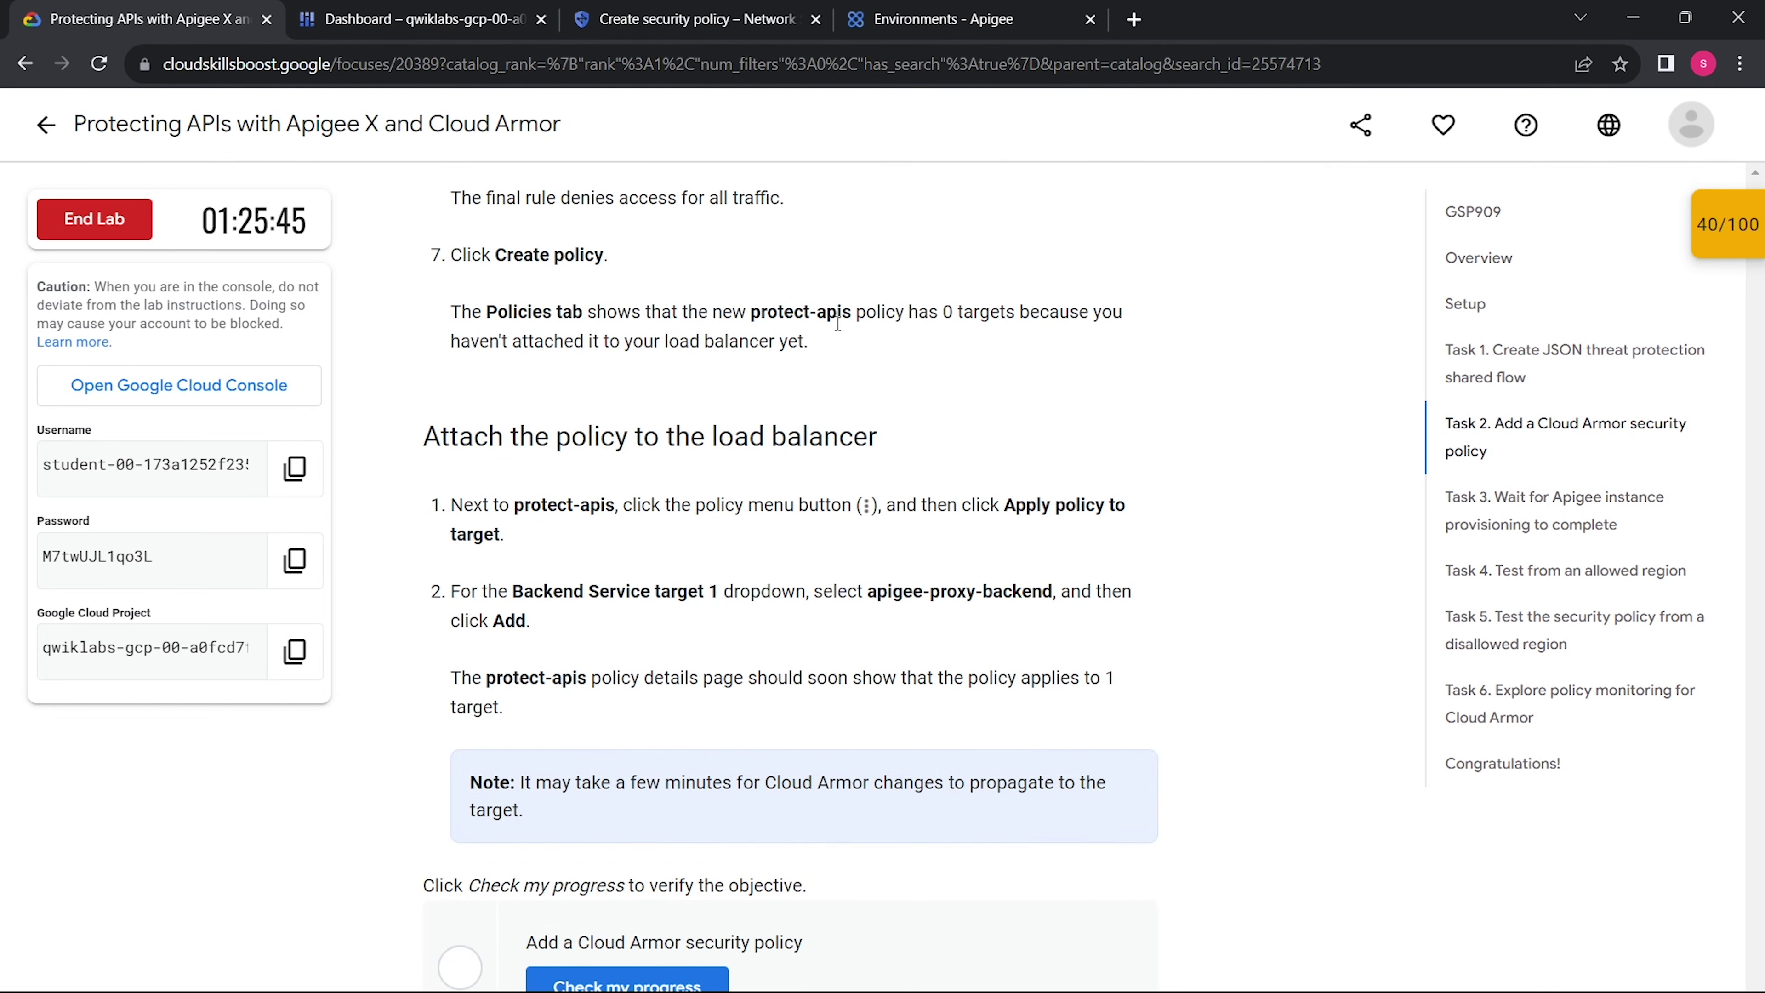
scroll(708, 411, "down", 1)
left_click(688, 19)
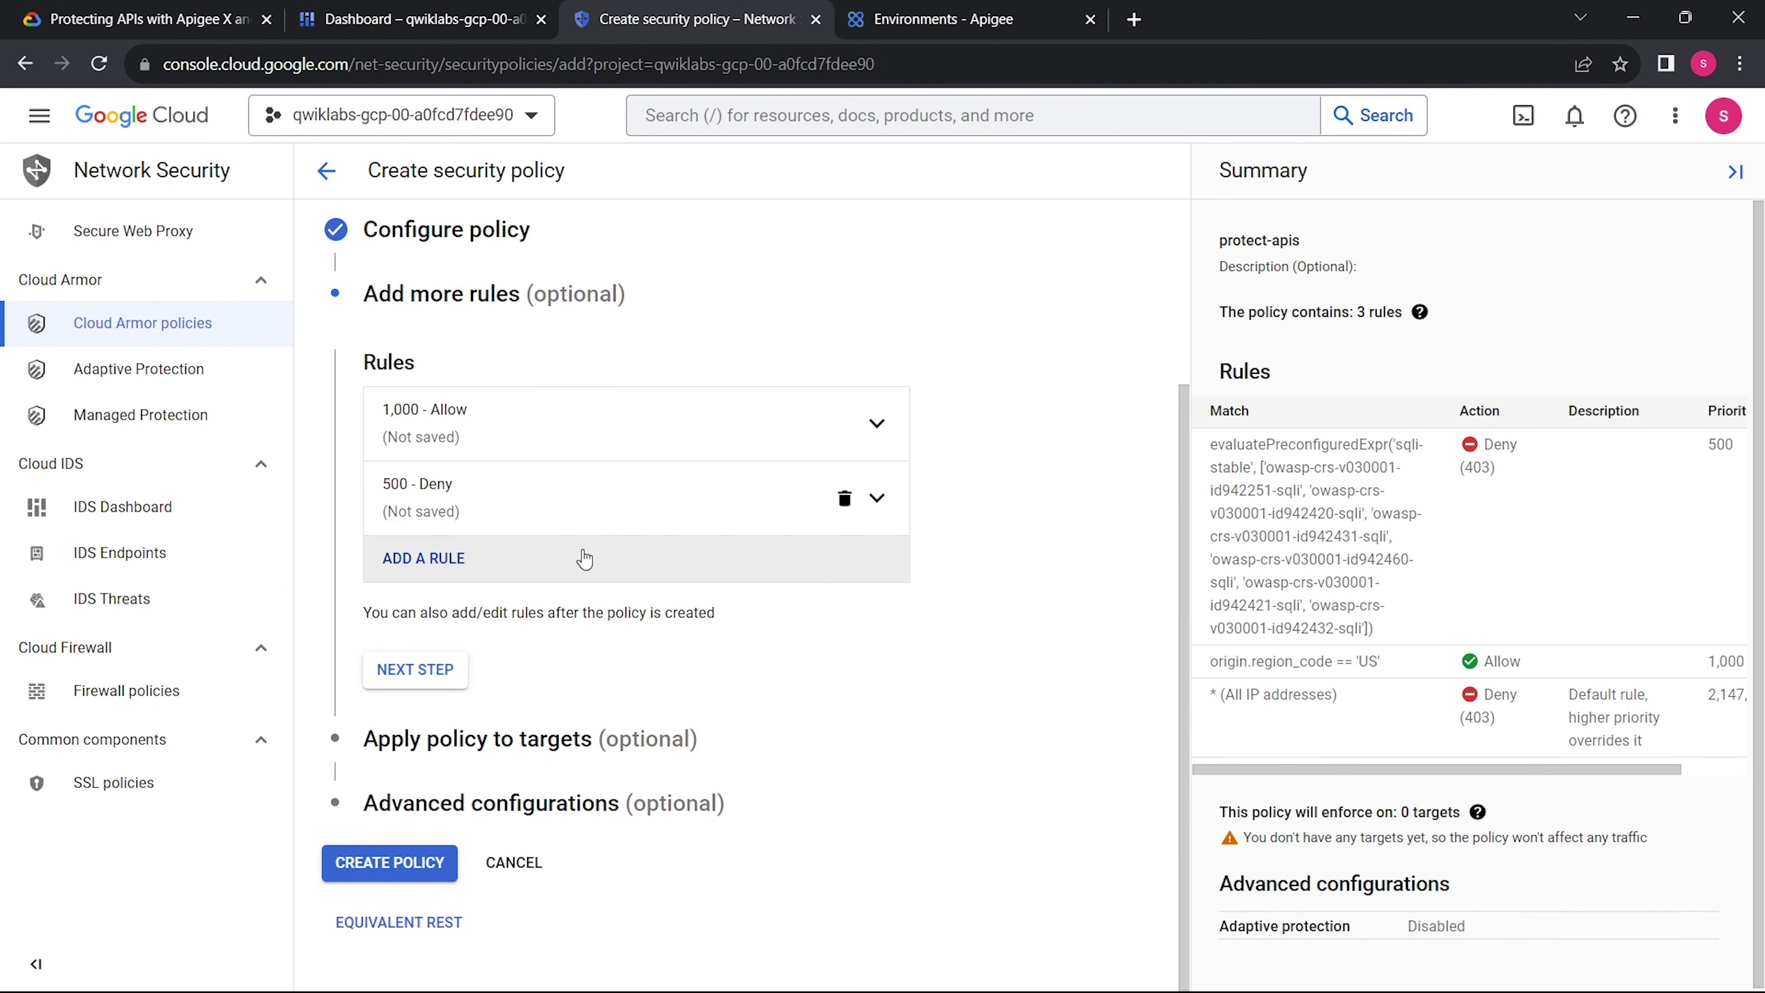
left_click(404, 878)
- Read the lab's instructions for attaching the policy to the load balancer, including the apply action and the required backend service
left_click(137, 8)
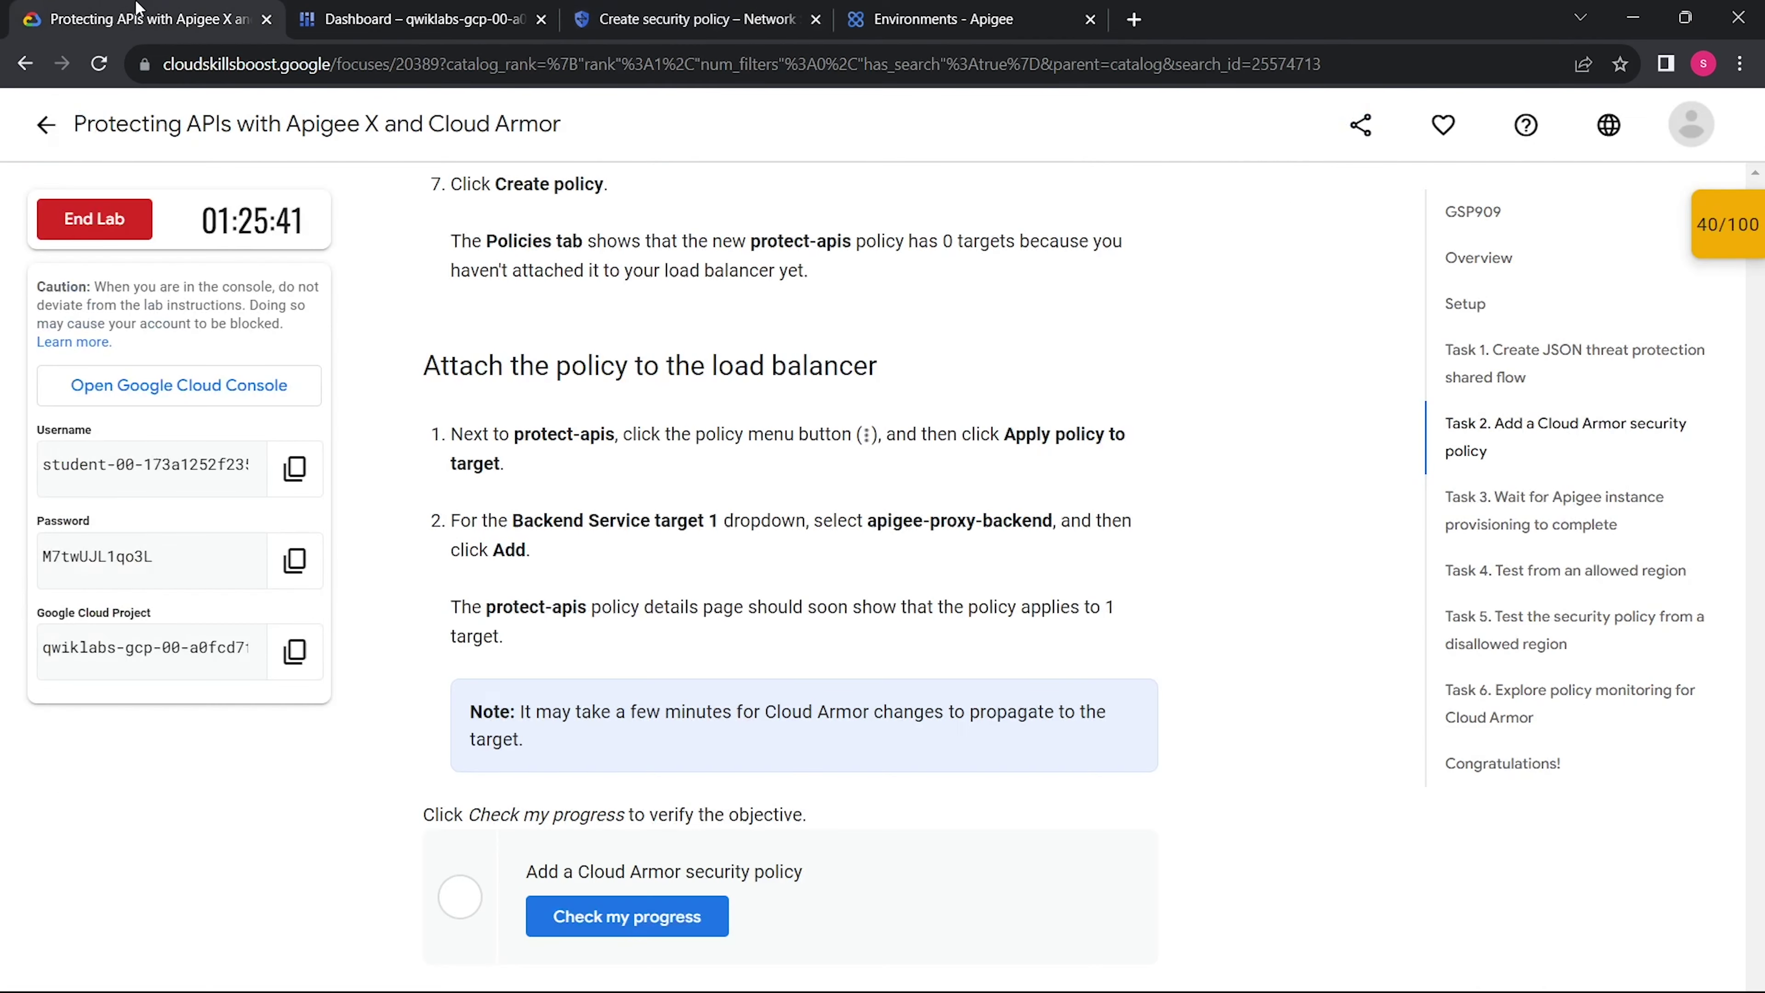
scroll(555, 531, "down", 2)
scroll(555, 531, "up", 1)
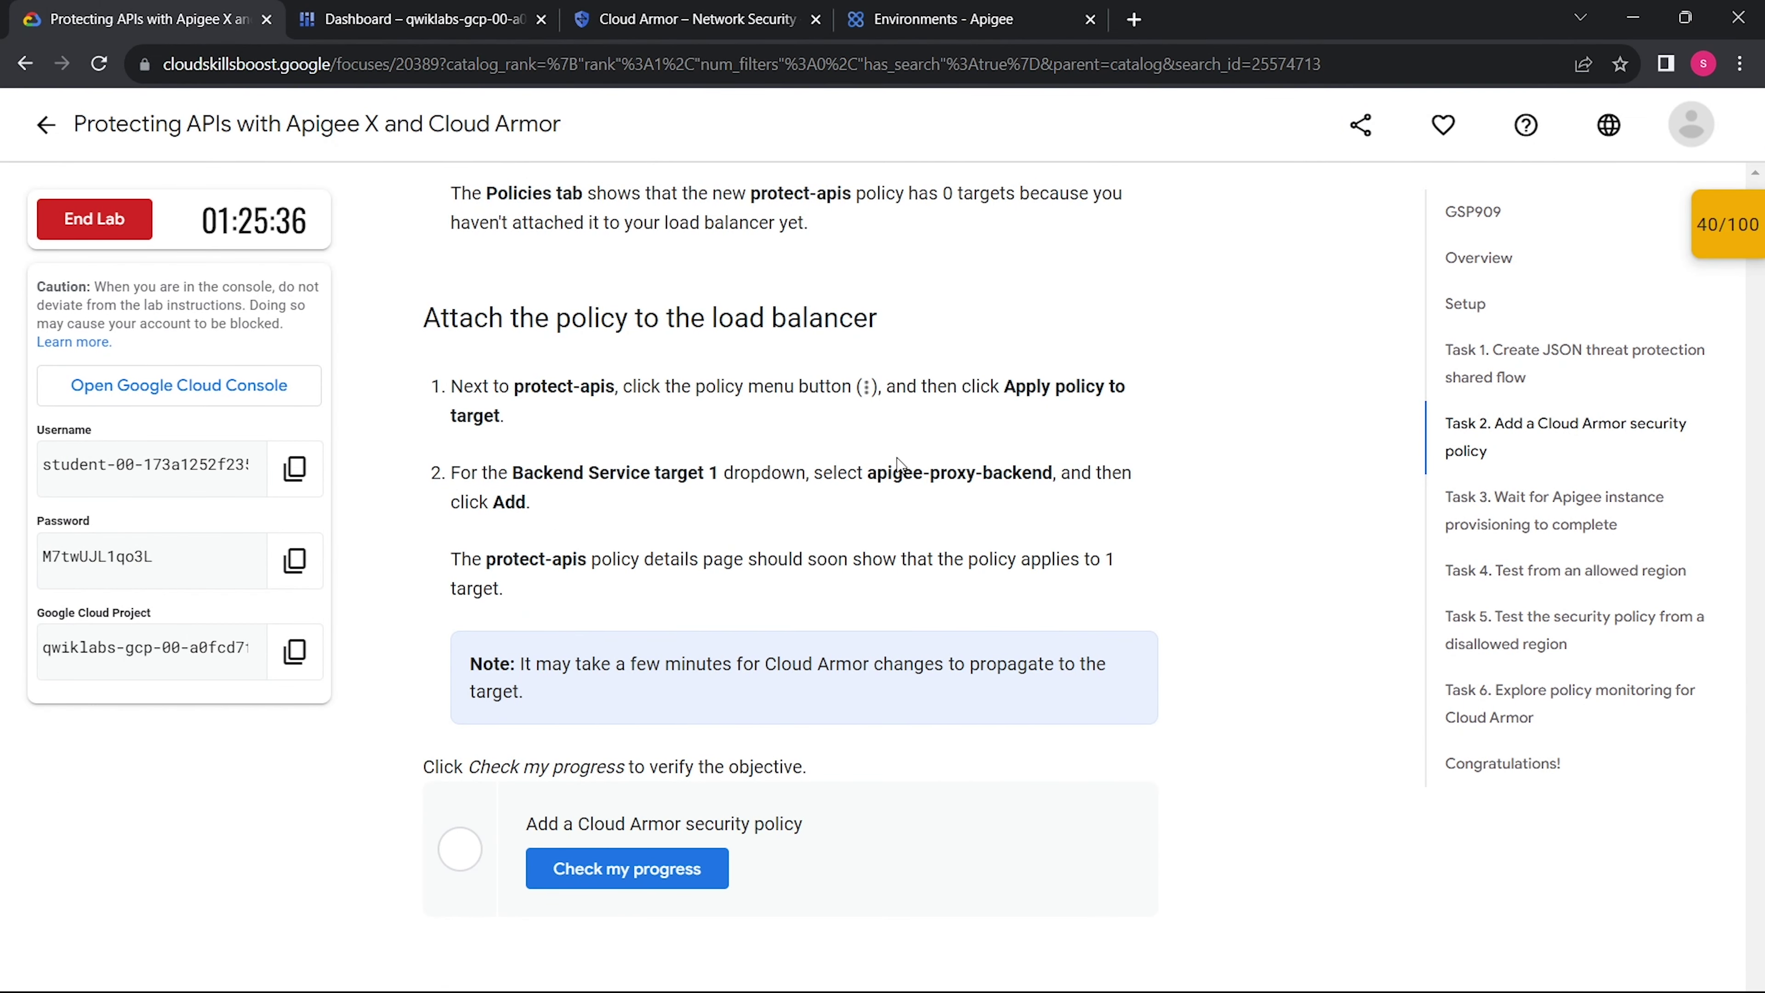
left_click_drag(1005, 384, 1123, 425)
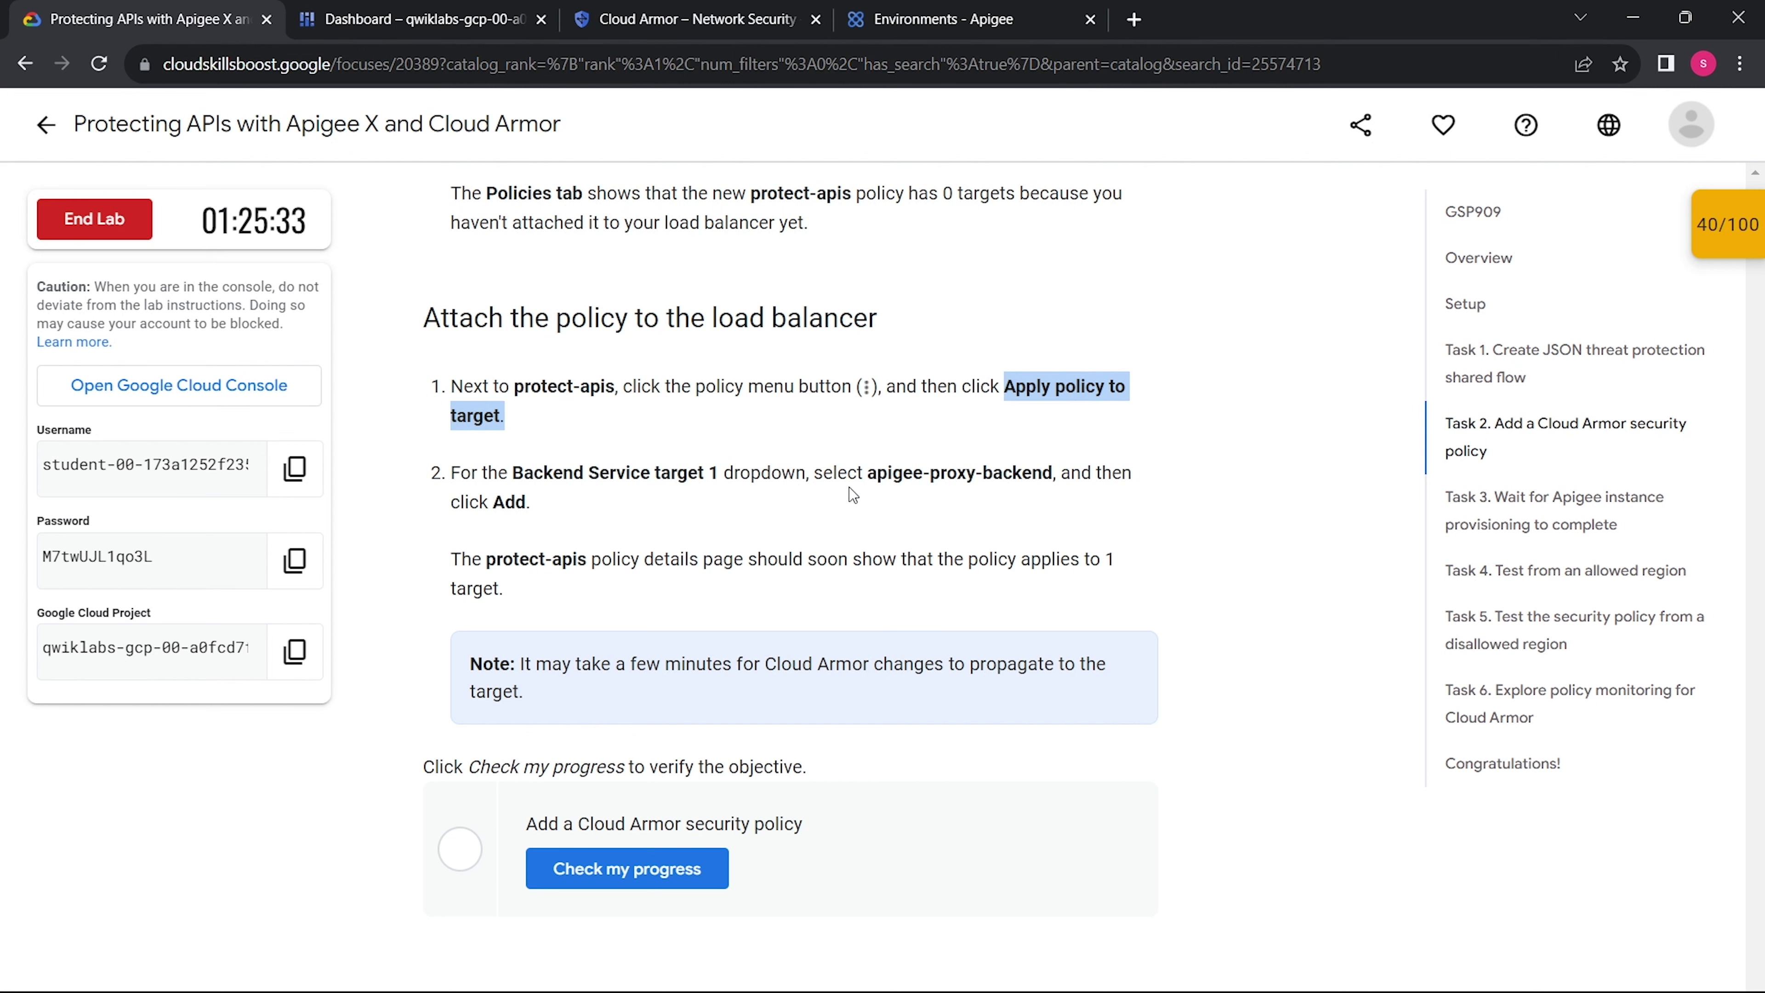
left_click_drag(866, 474, 1074, 479)
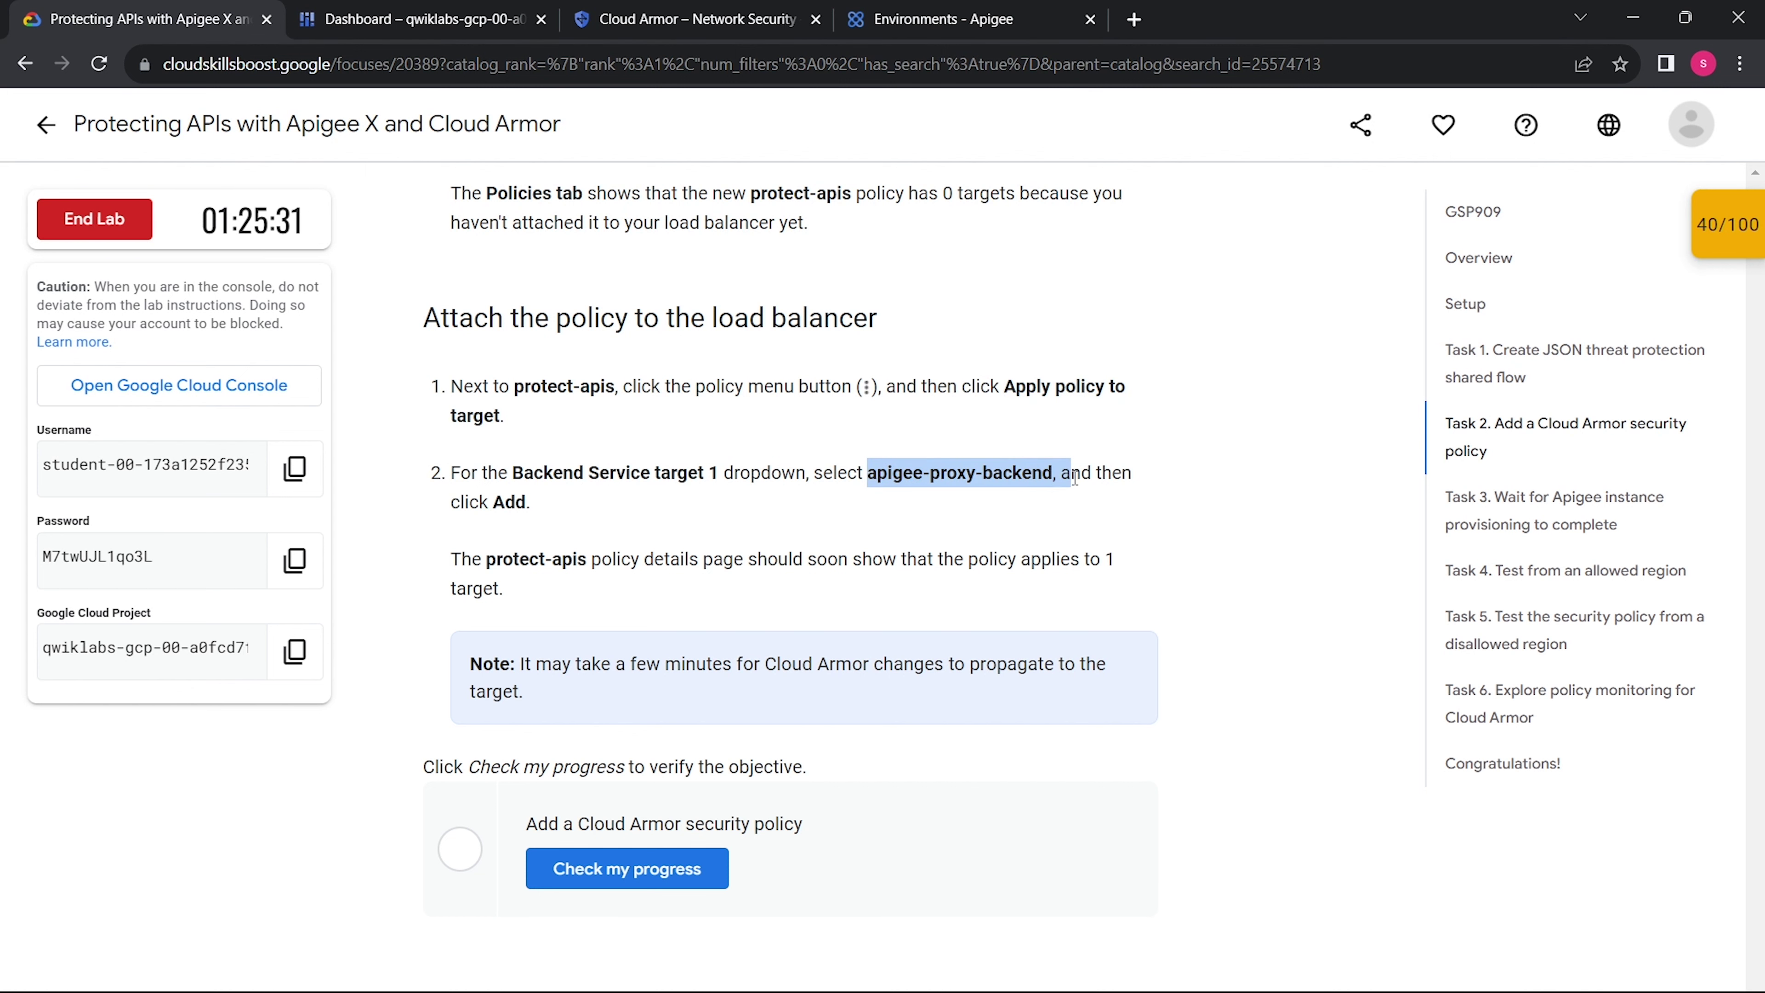
scroll(836, 541, "down", 1)
scroll(765, 418, "up", 1)
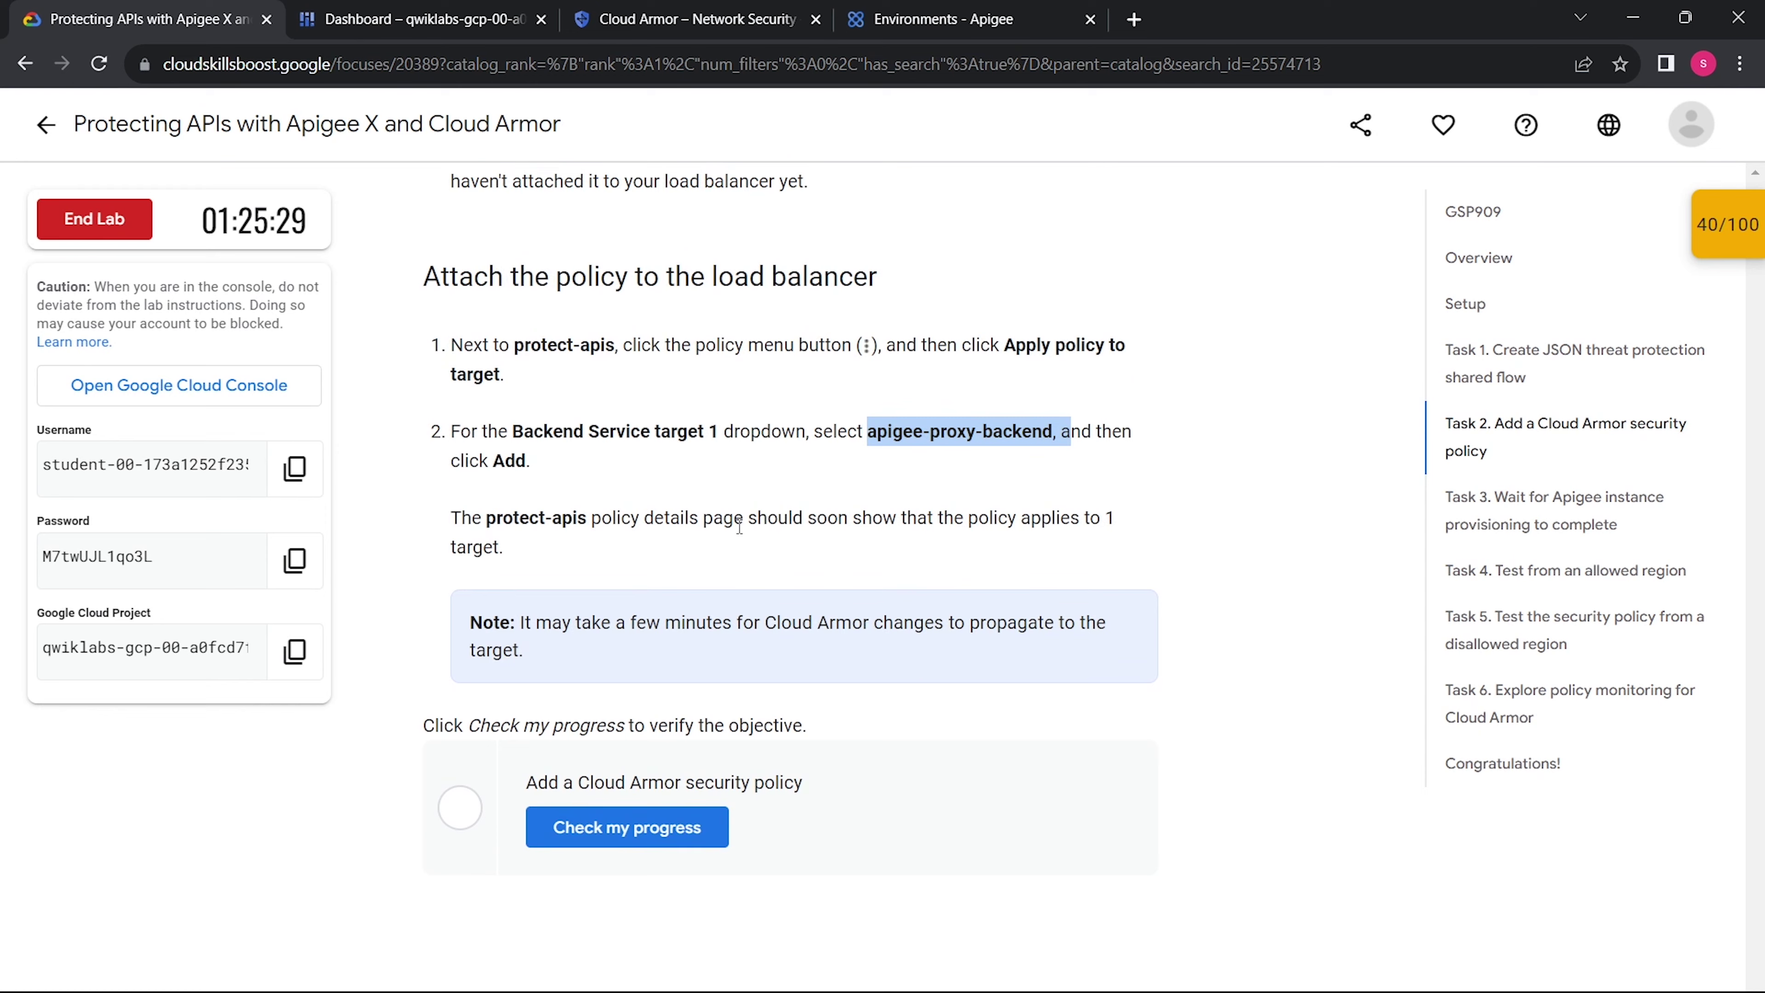
- Apply the protect-apis policy to the load balancer backend service apigee-proxy-backend and check the notifications for the operation's status
left_click(680, 14)
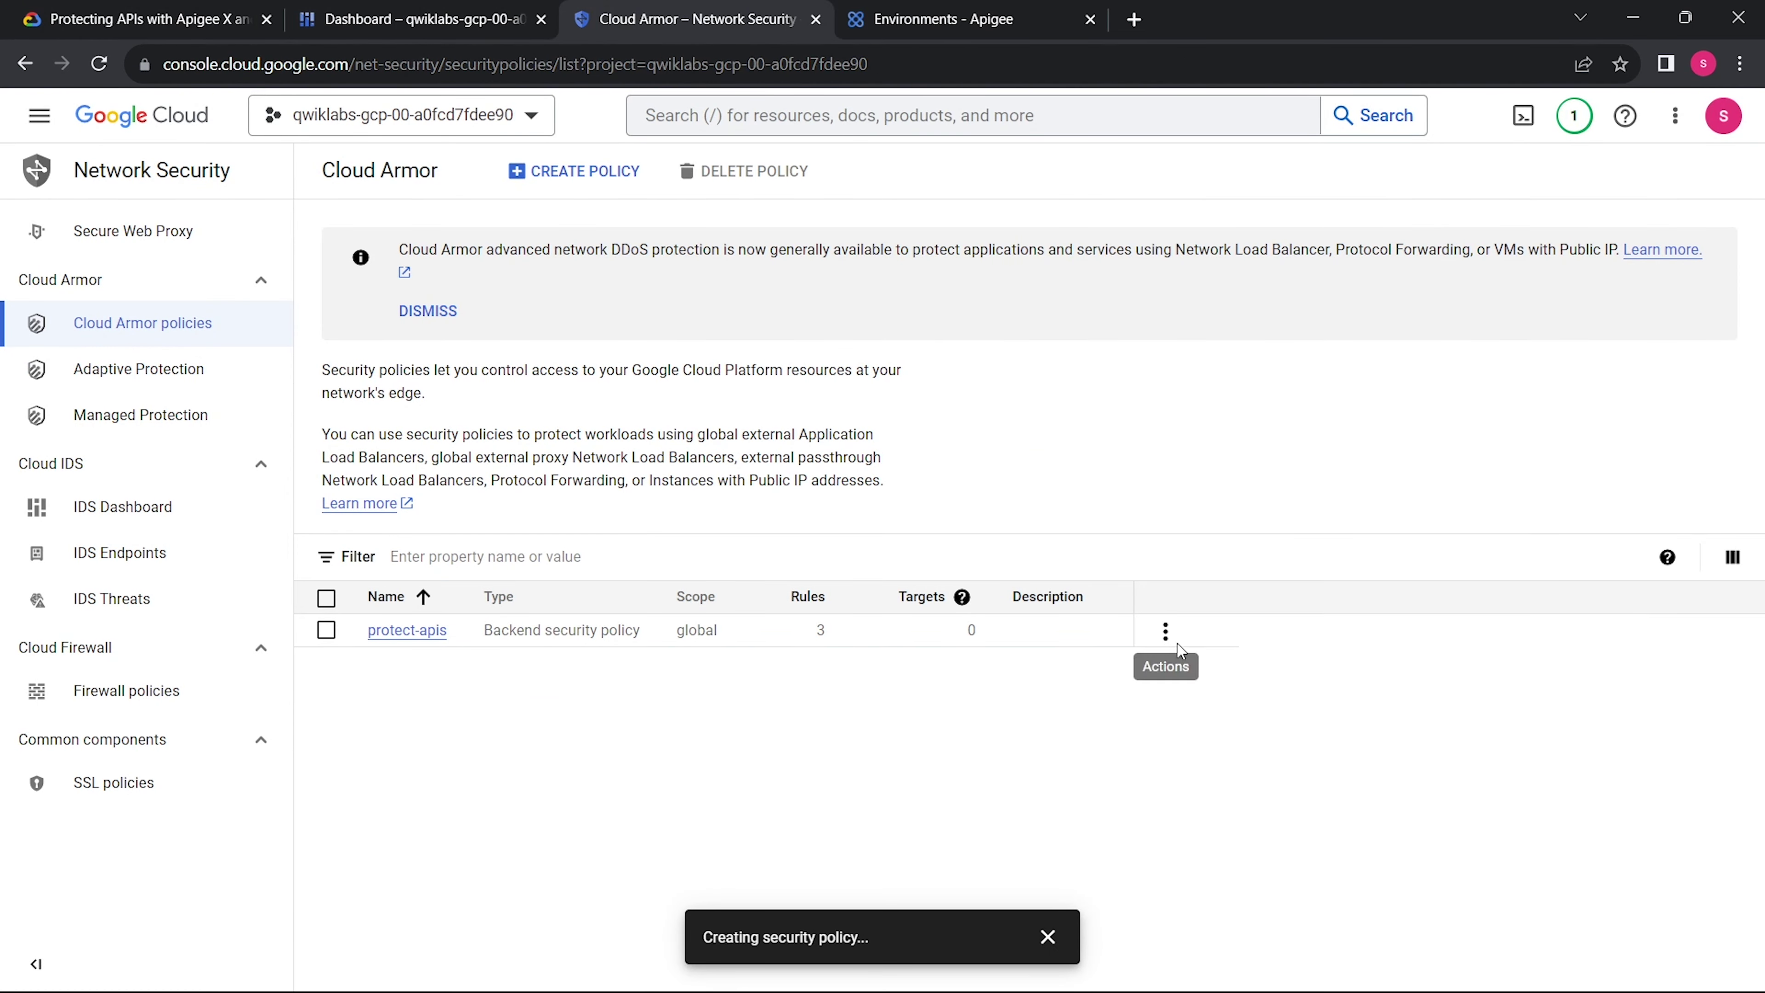
left_click(1167, 630)
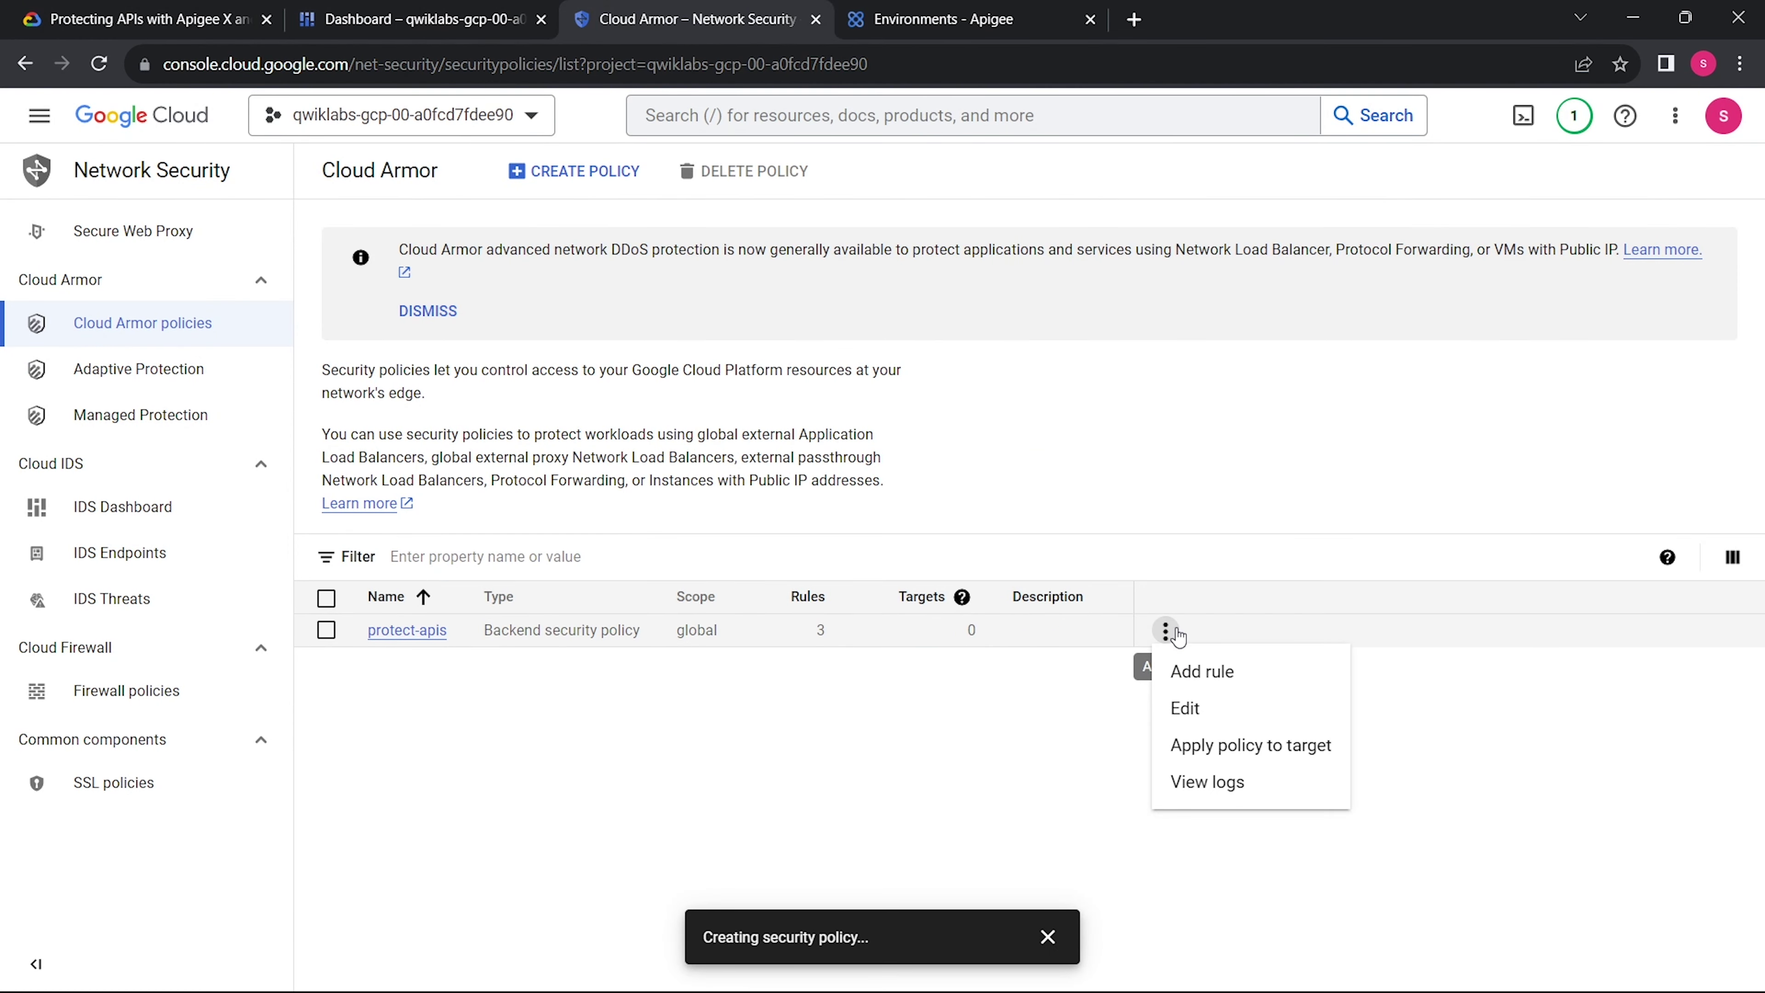
left_click(1232, 745)
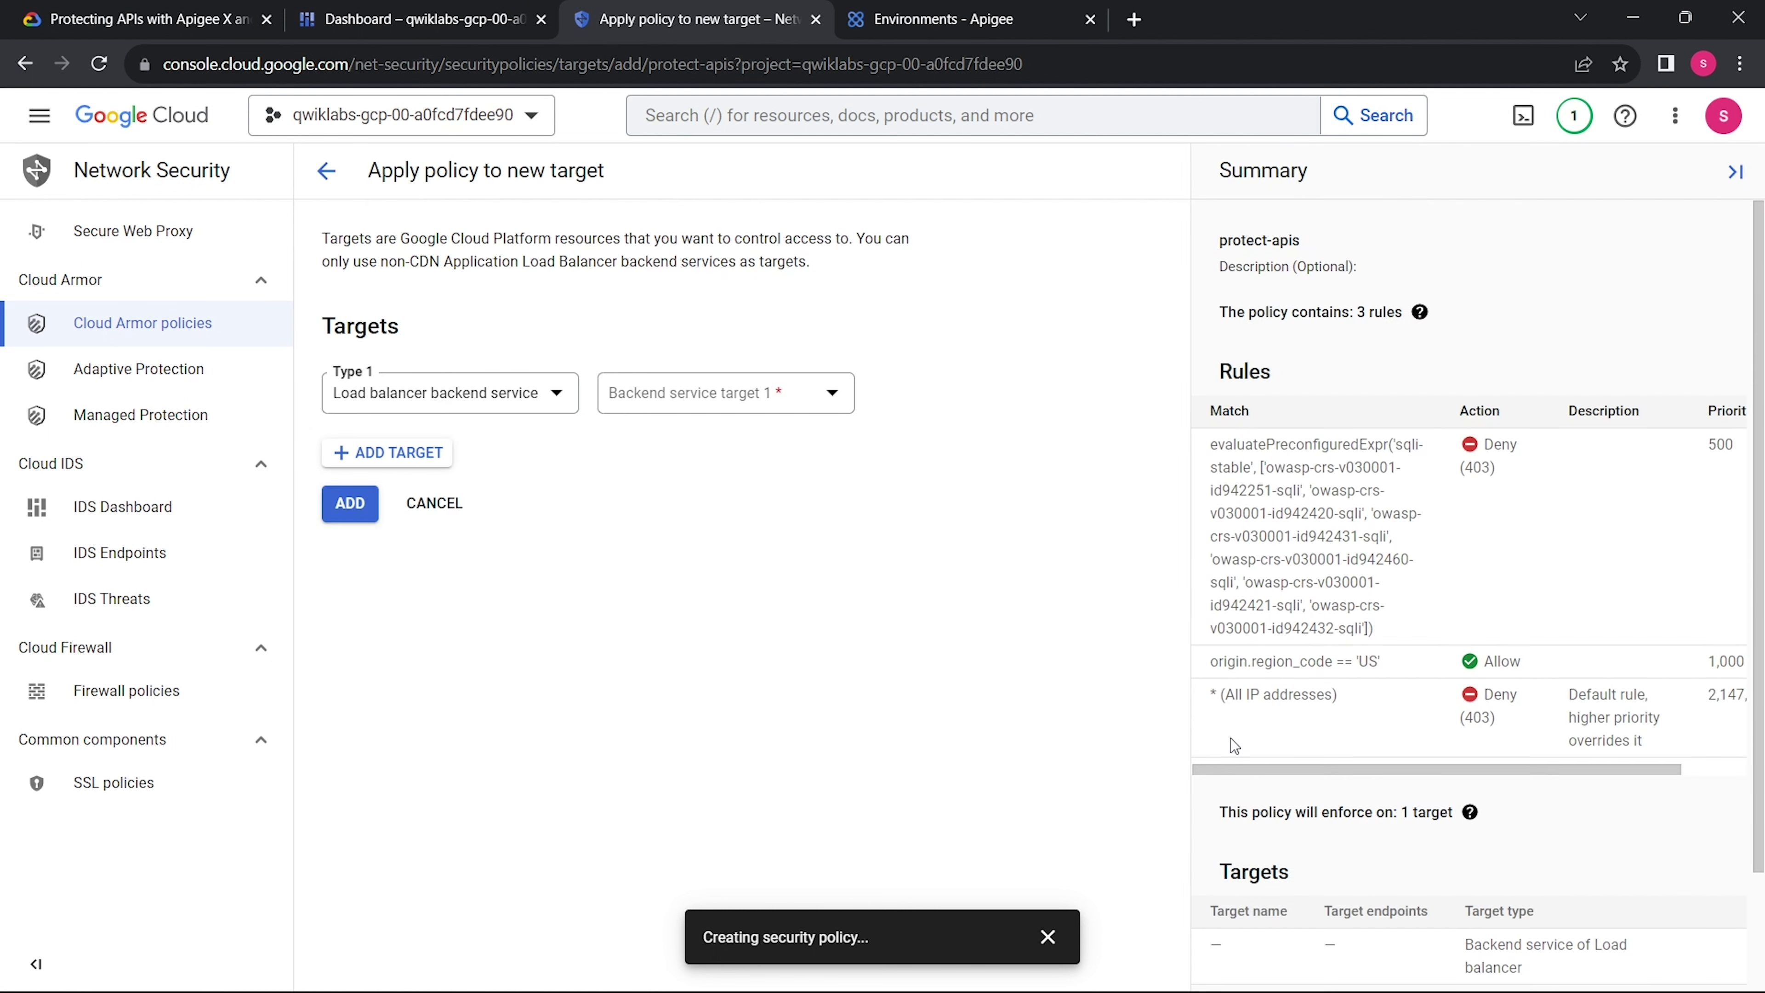
left_click(678, 395)
left_click(680, 486)
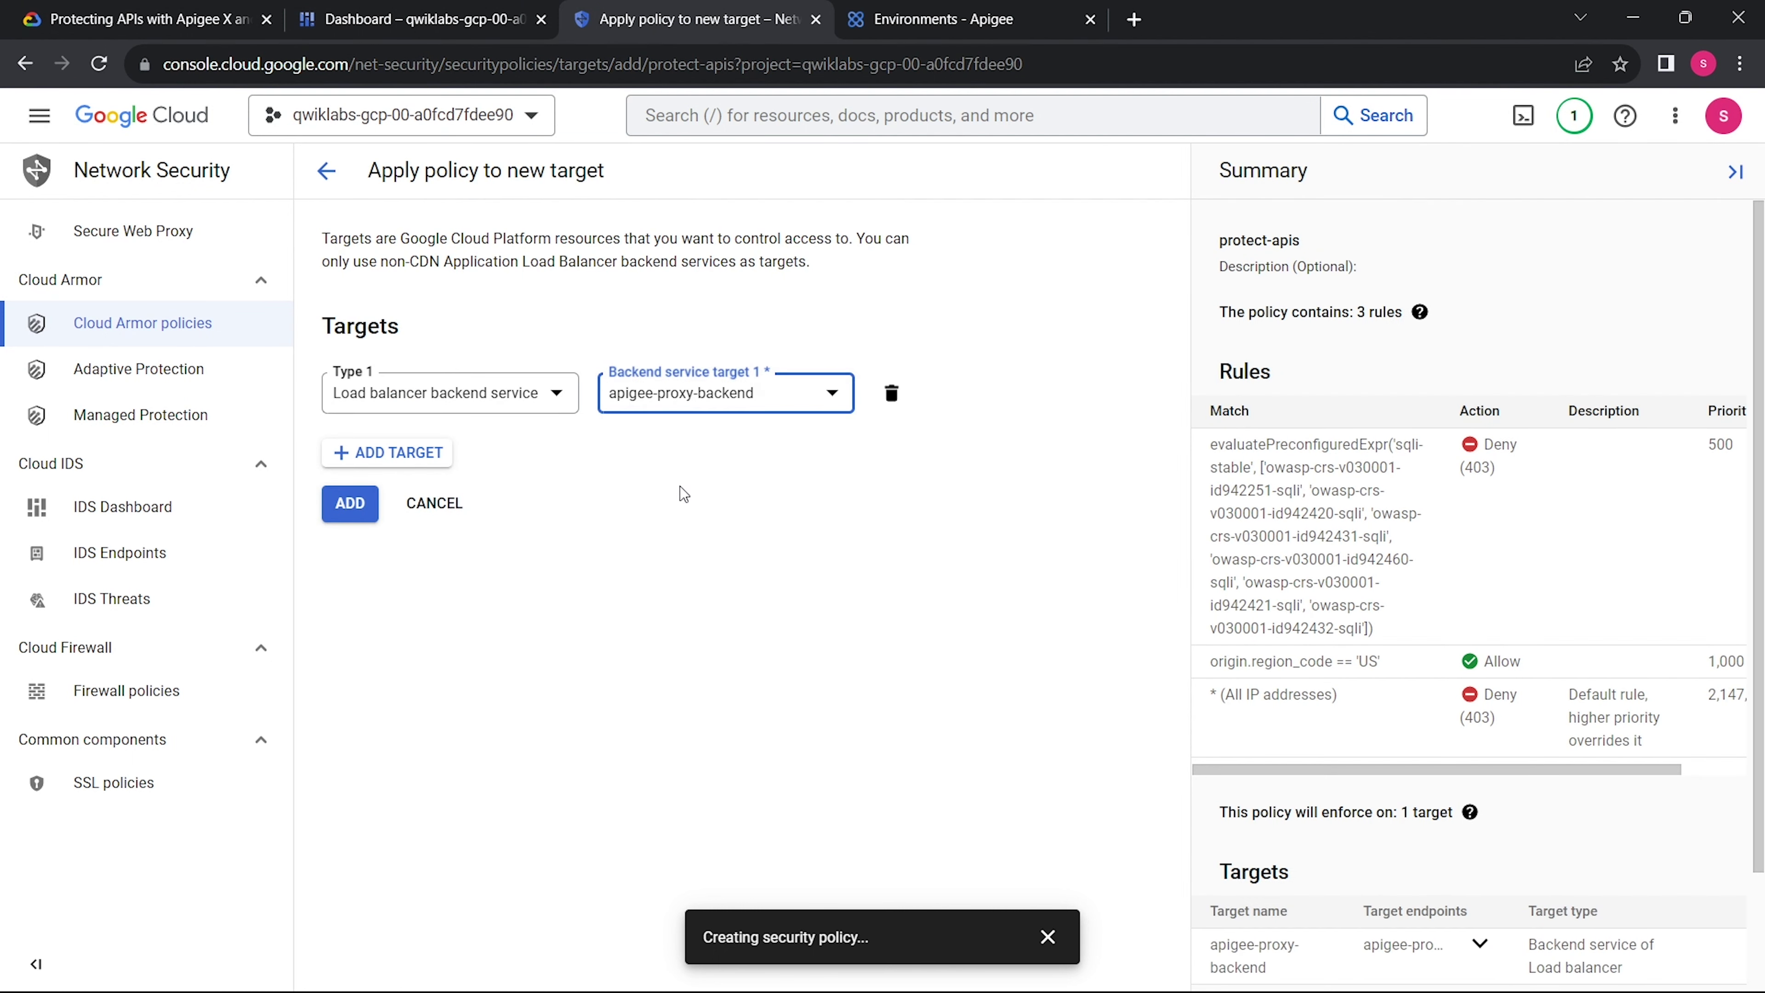
left_click(354, 505)
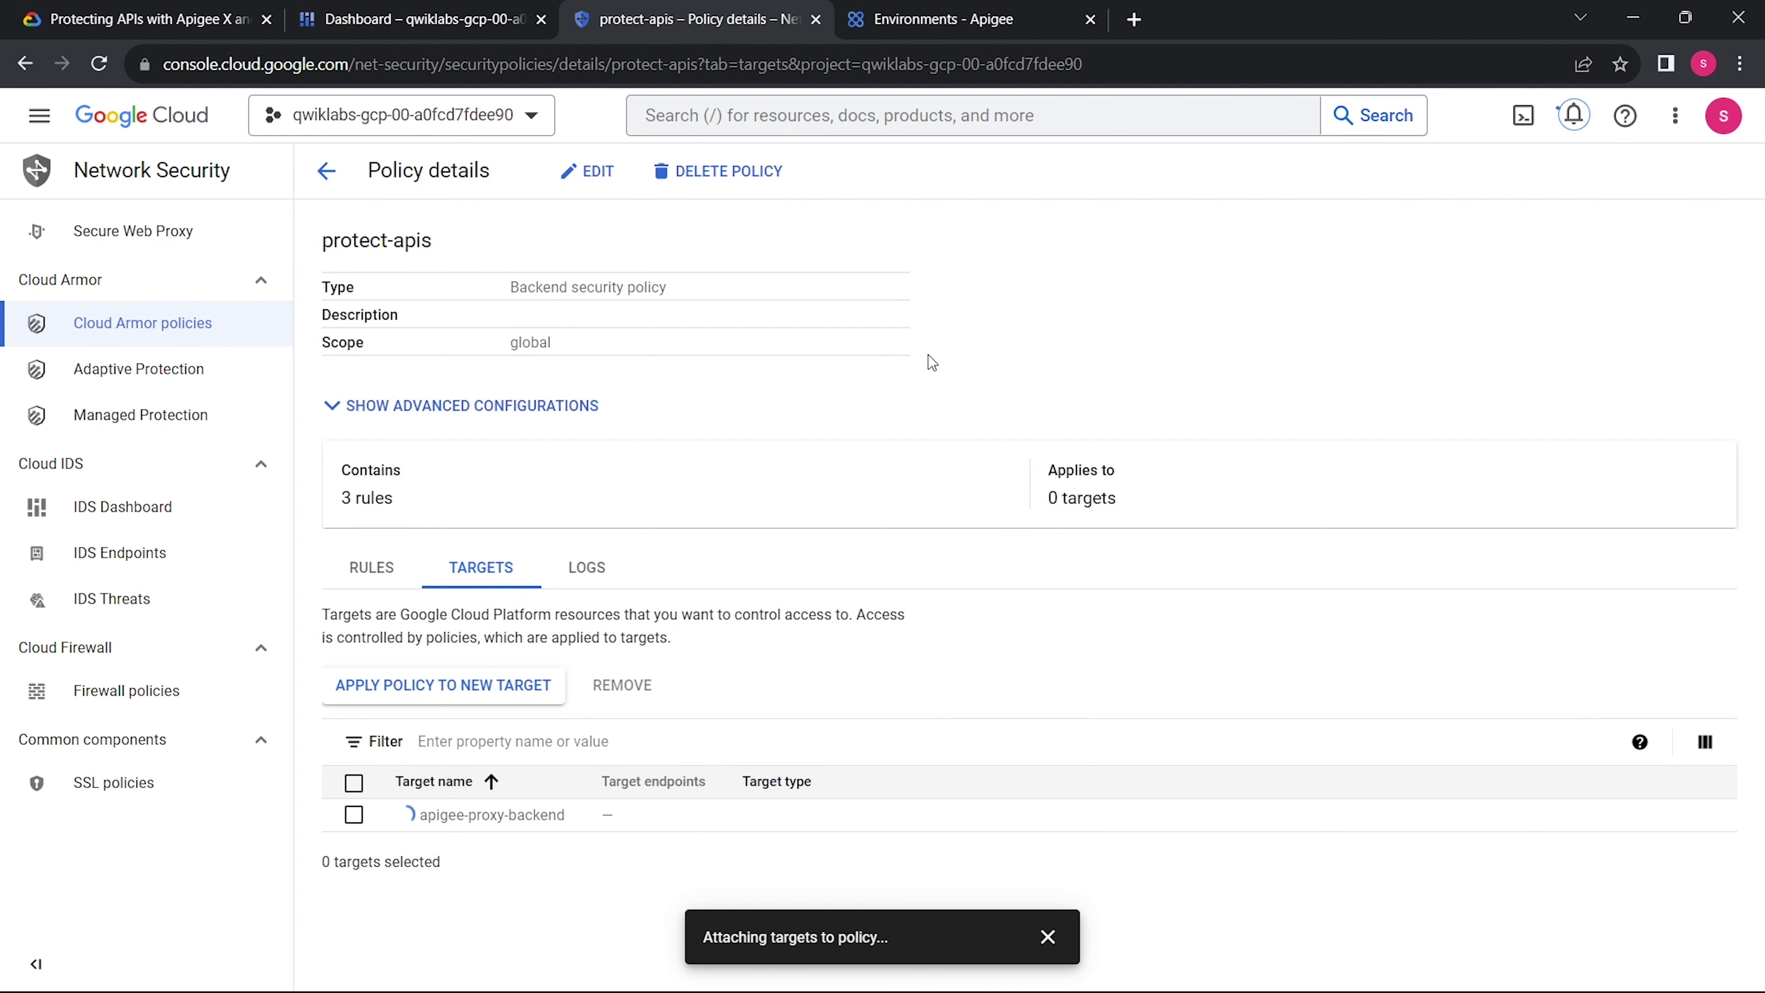
left_click(1573, 113)
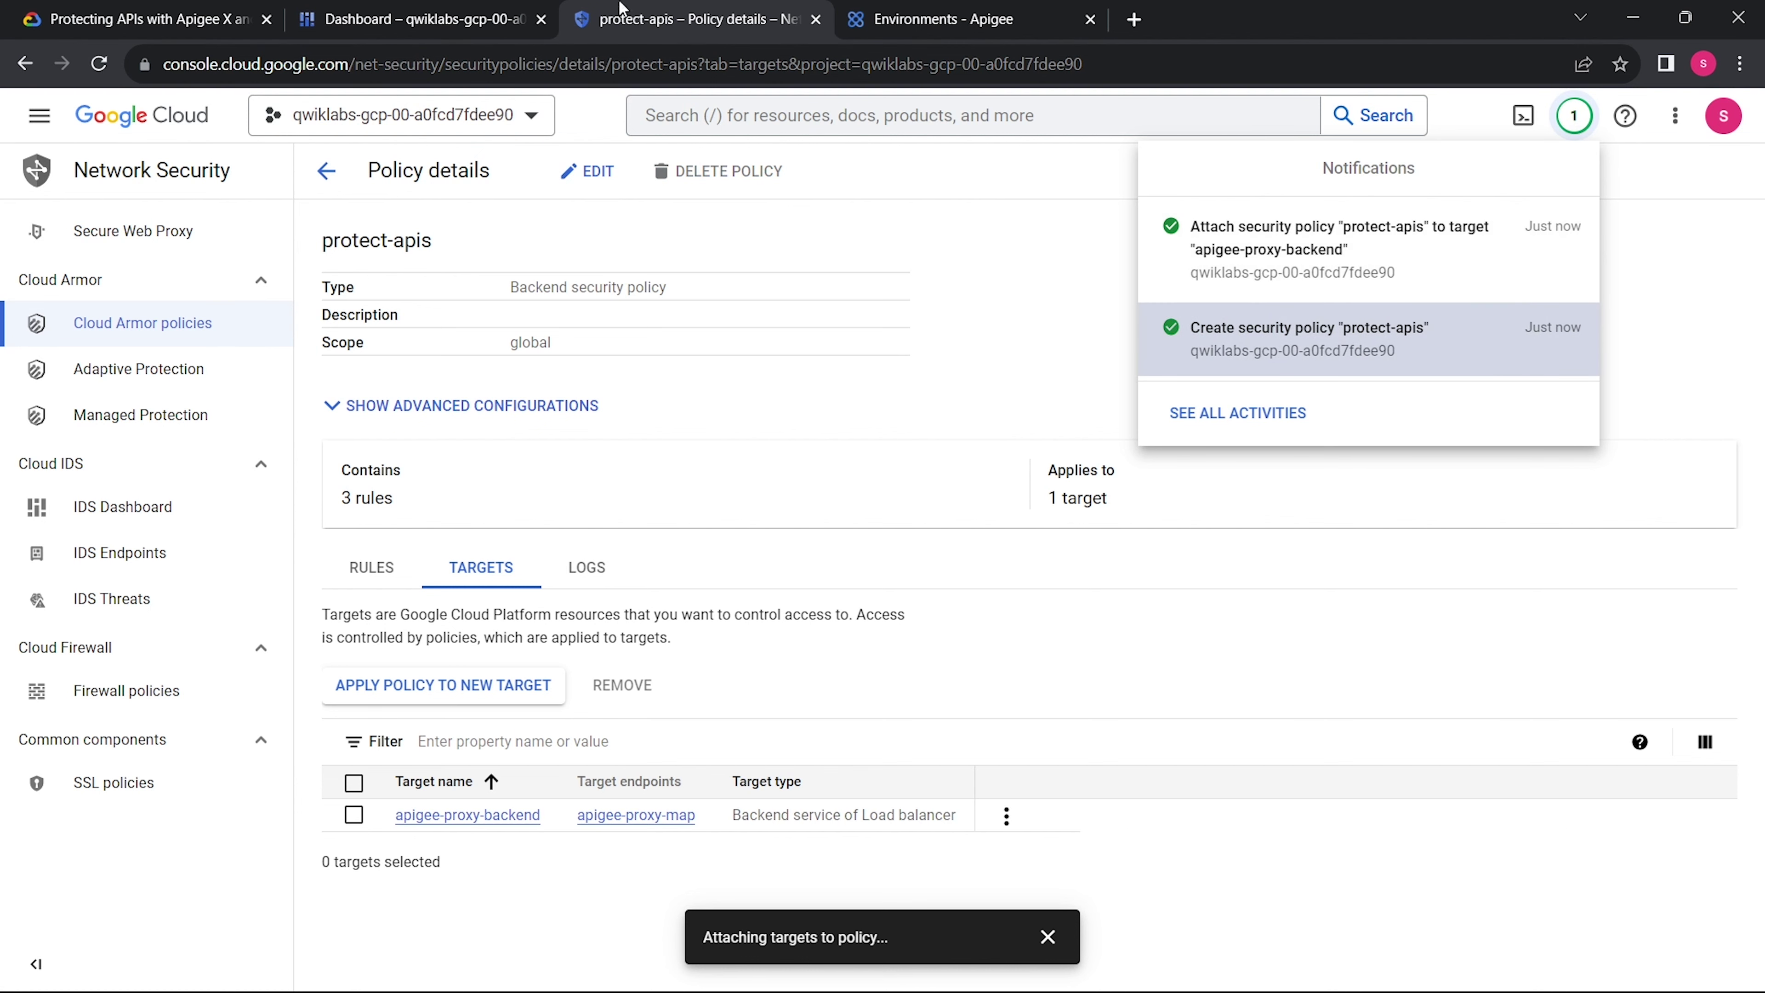
- Return to the lab page and check progress on the "Add a Cloud Armor security policy" objective
left_click(150, 19)
scroll(787, 384, "down", 3)
left_click(710, 505)
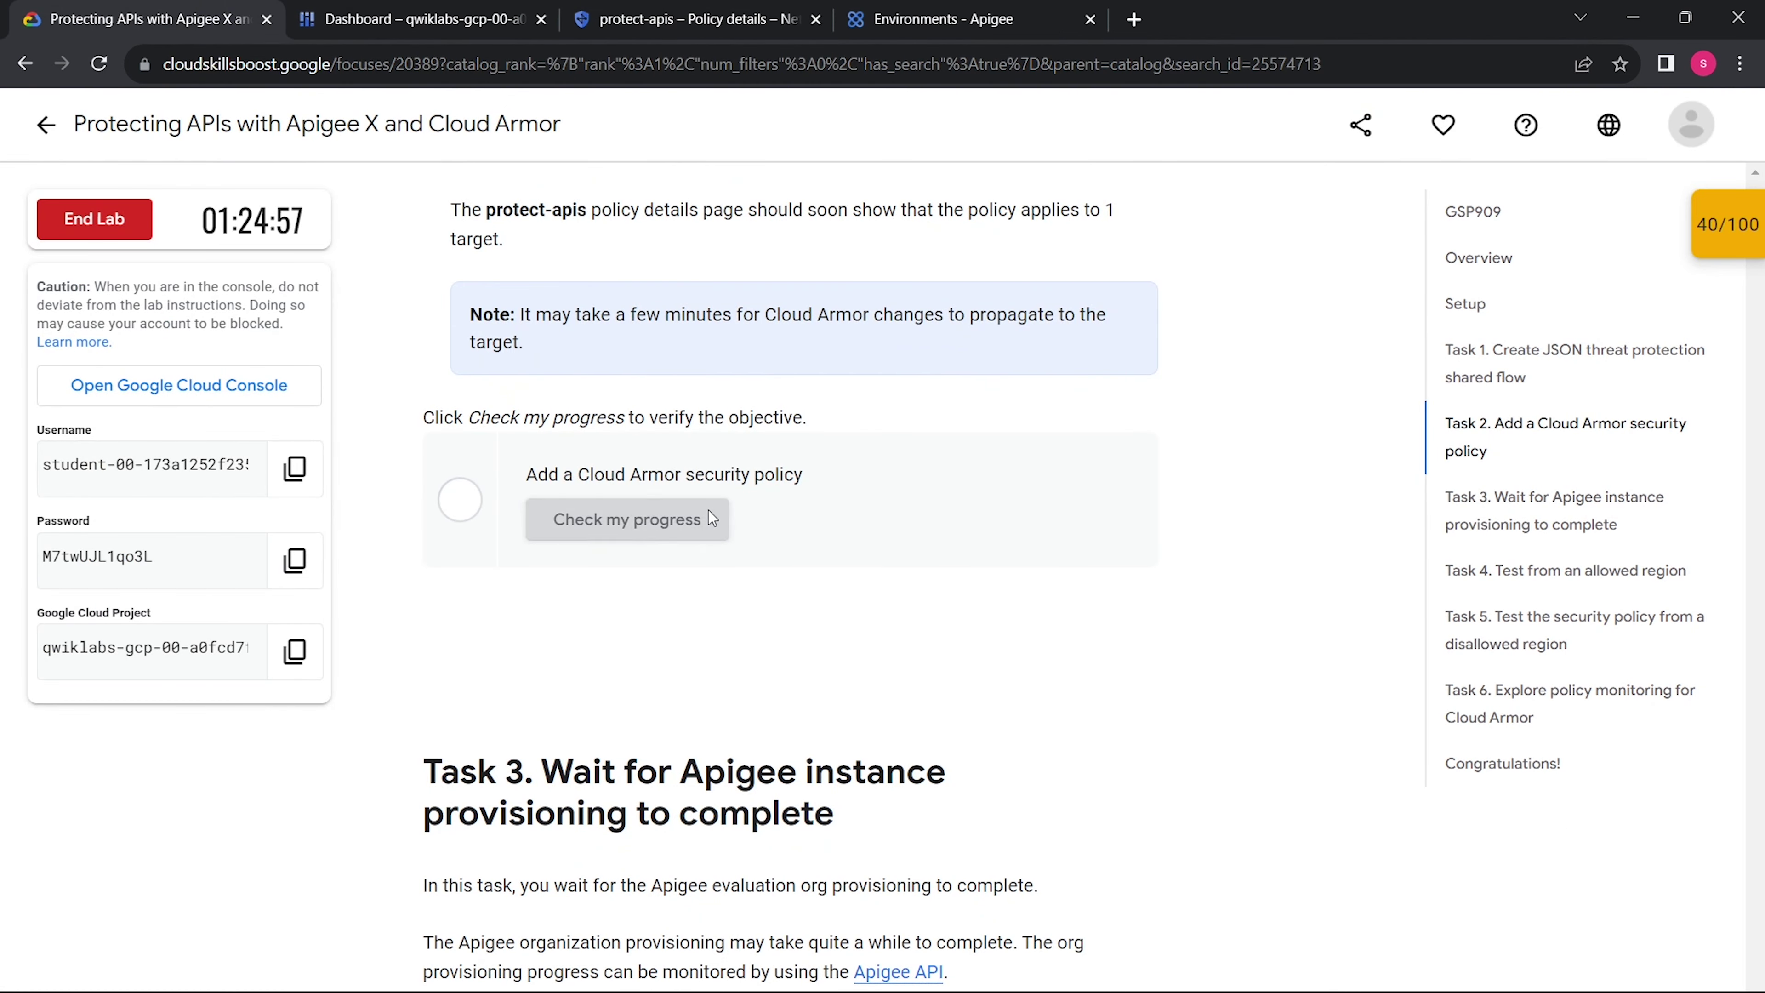
- Go to Task 3's monitoring script section in the lab and copy the command echo ${GOOGLE_CLOUD_PROJECT}
scroll(681, 586, "down", 2)
triple_click(682, 607)
scroll(682, 607, "down", 1)
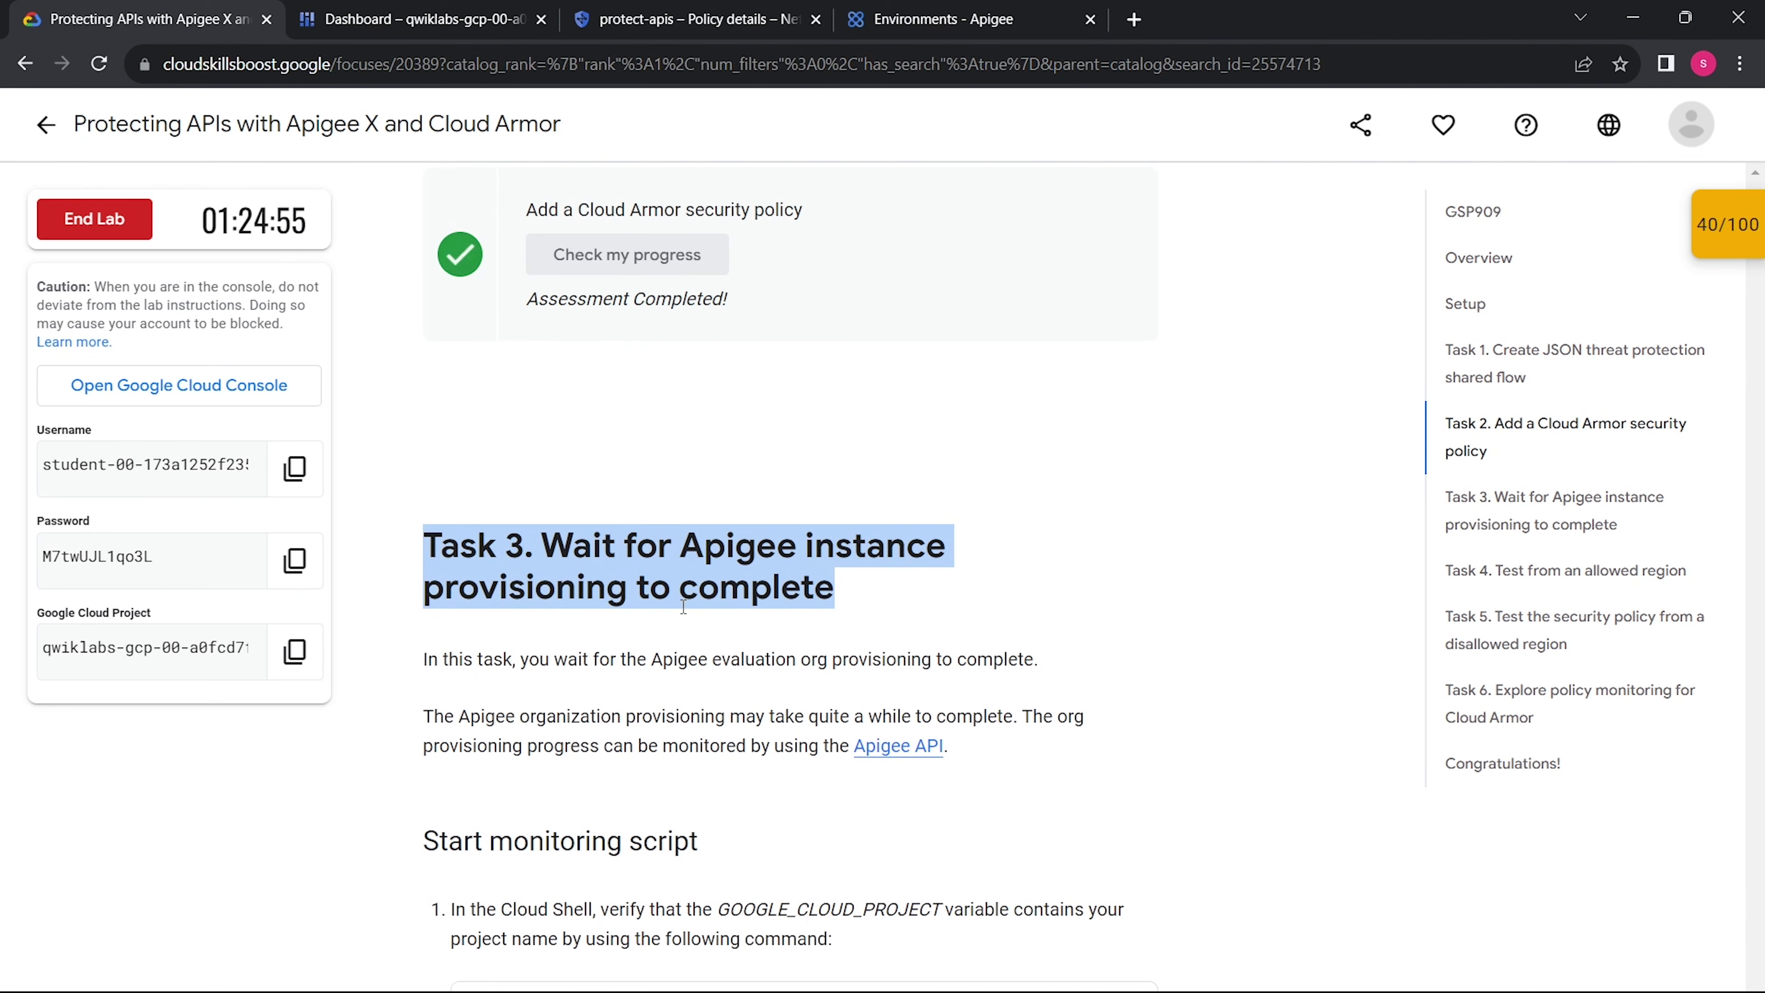
scroll(684, 602, "down", 5)
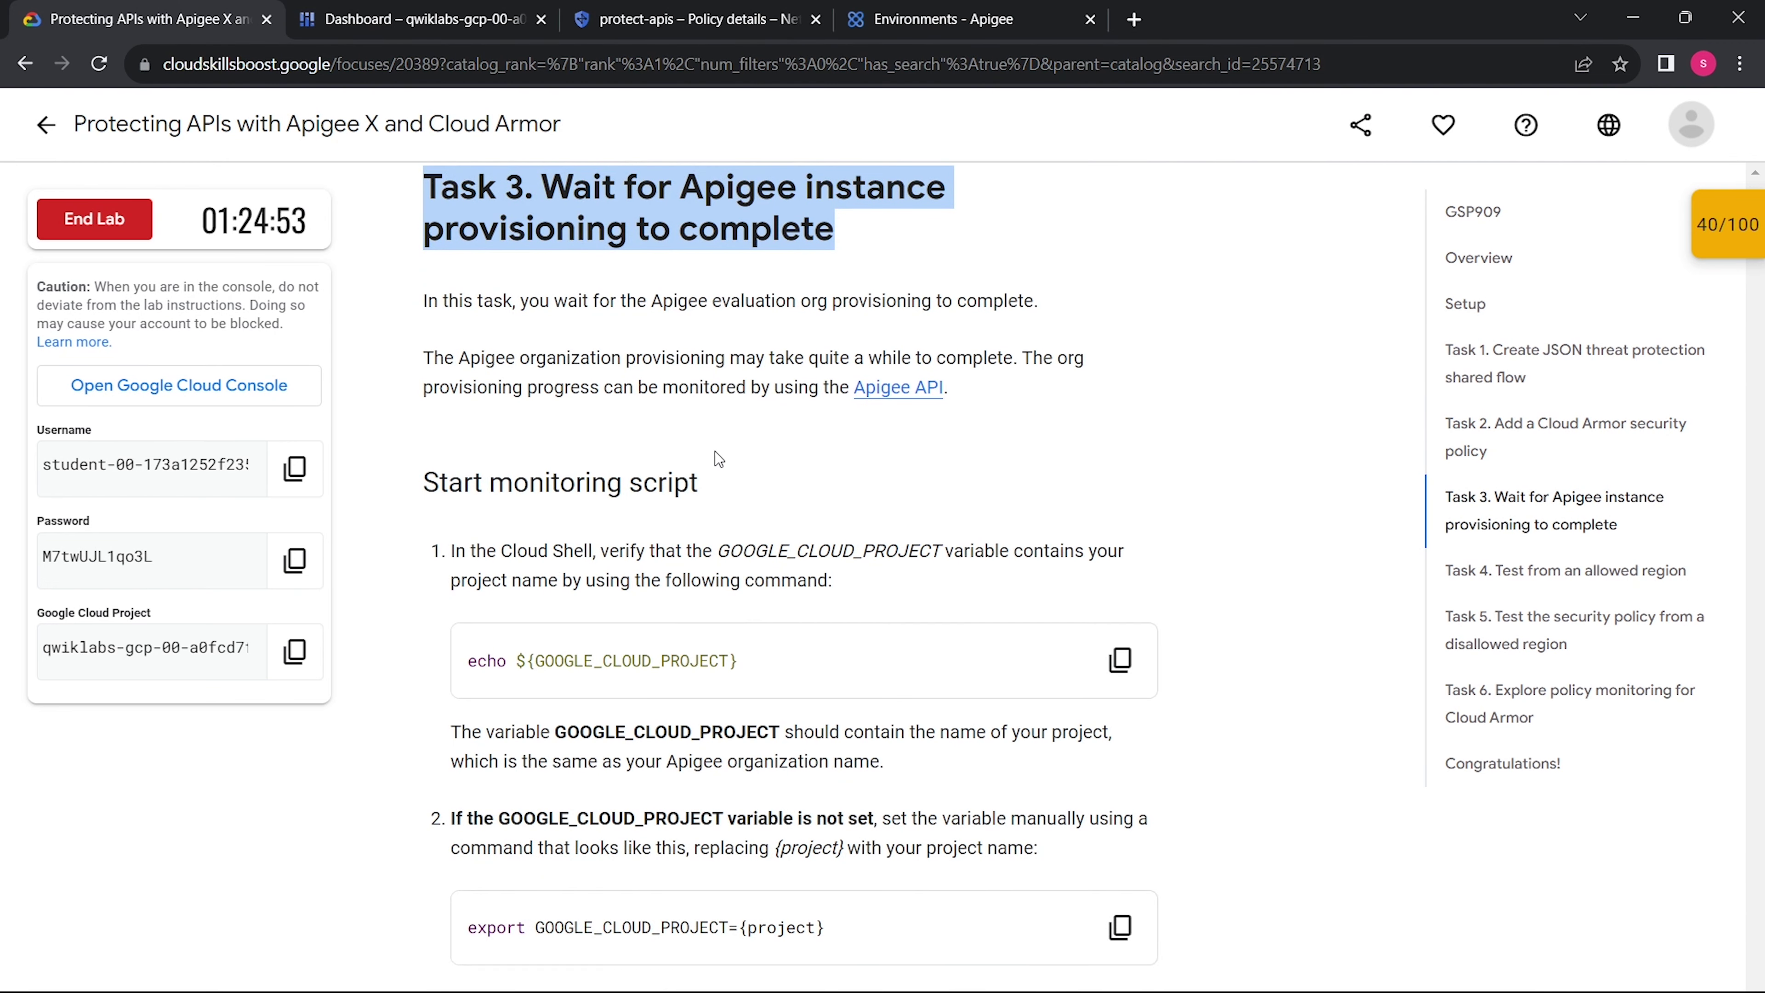
left_click(1120, 659)
- Open Cloud Shell from the project dashboard, enlarge its pane to nearly full height, and continue past the introduction to the terminal
left_click(417, 19)
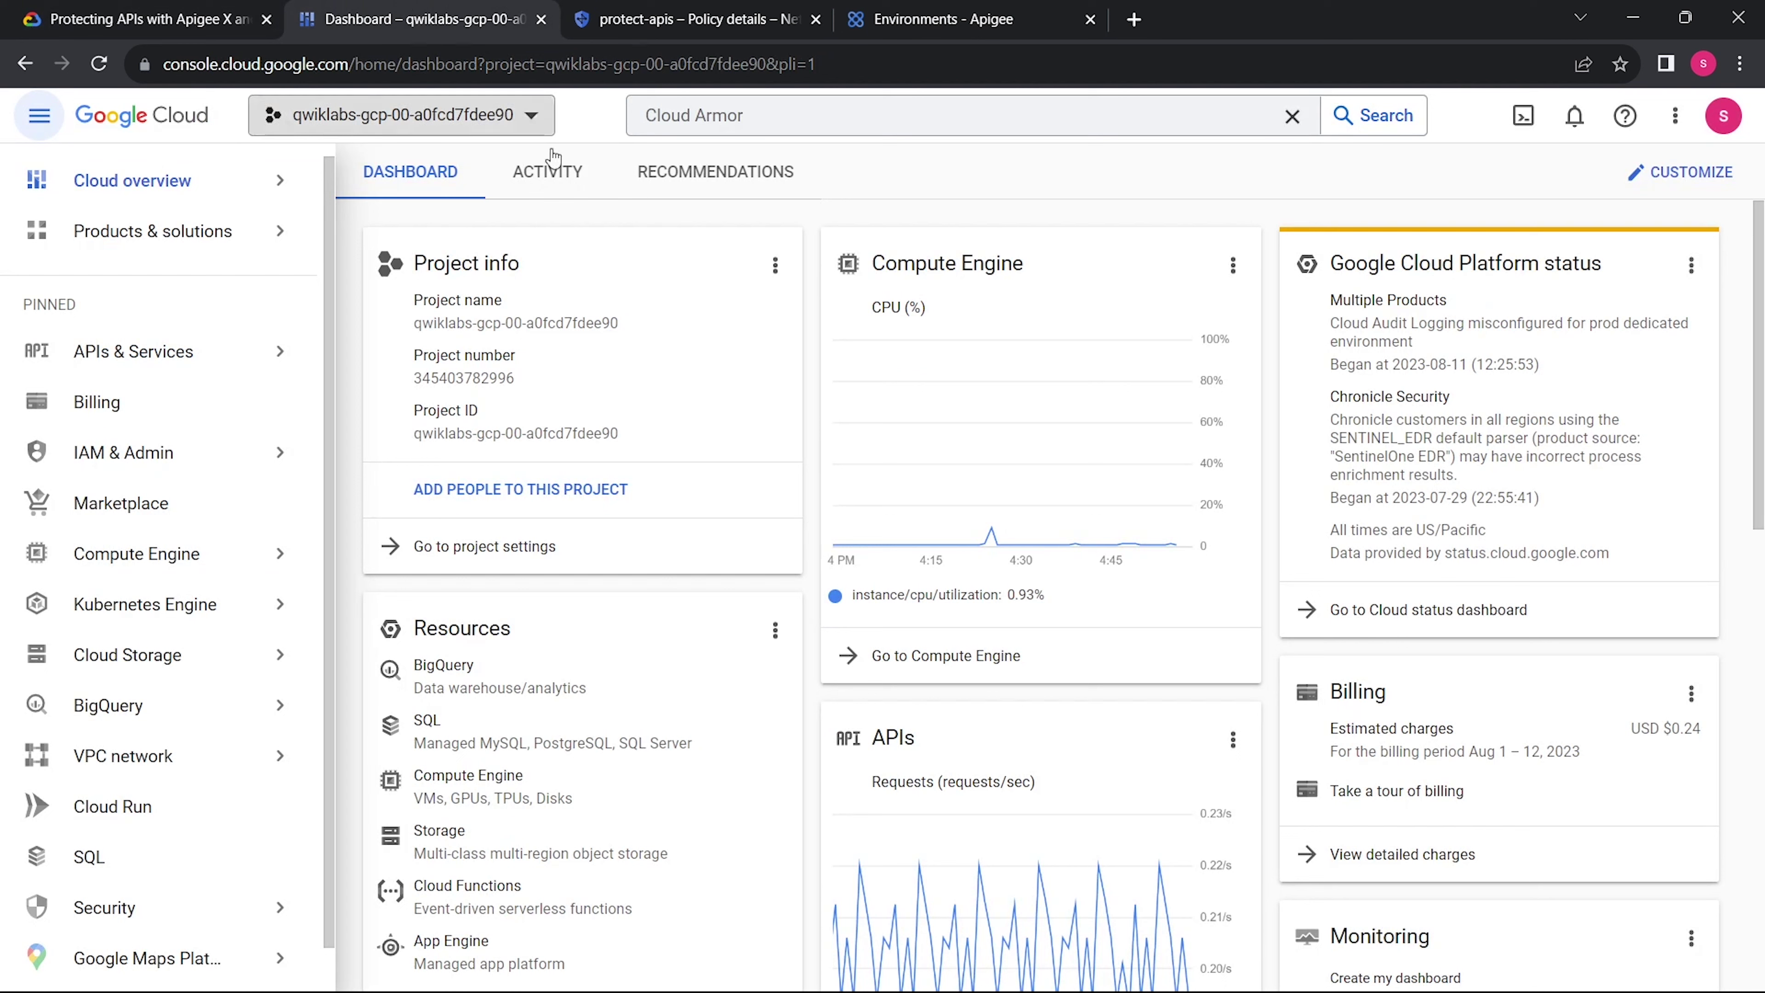
left_click(1522, 115)
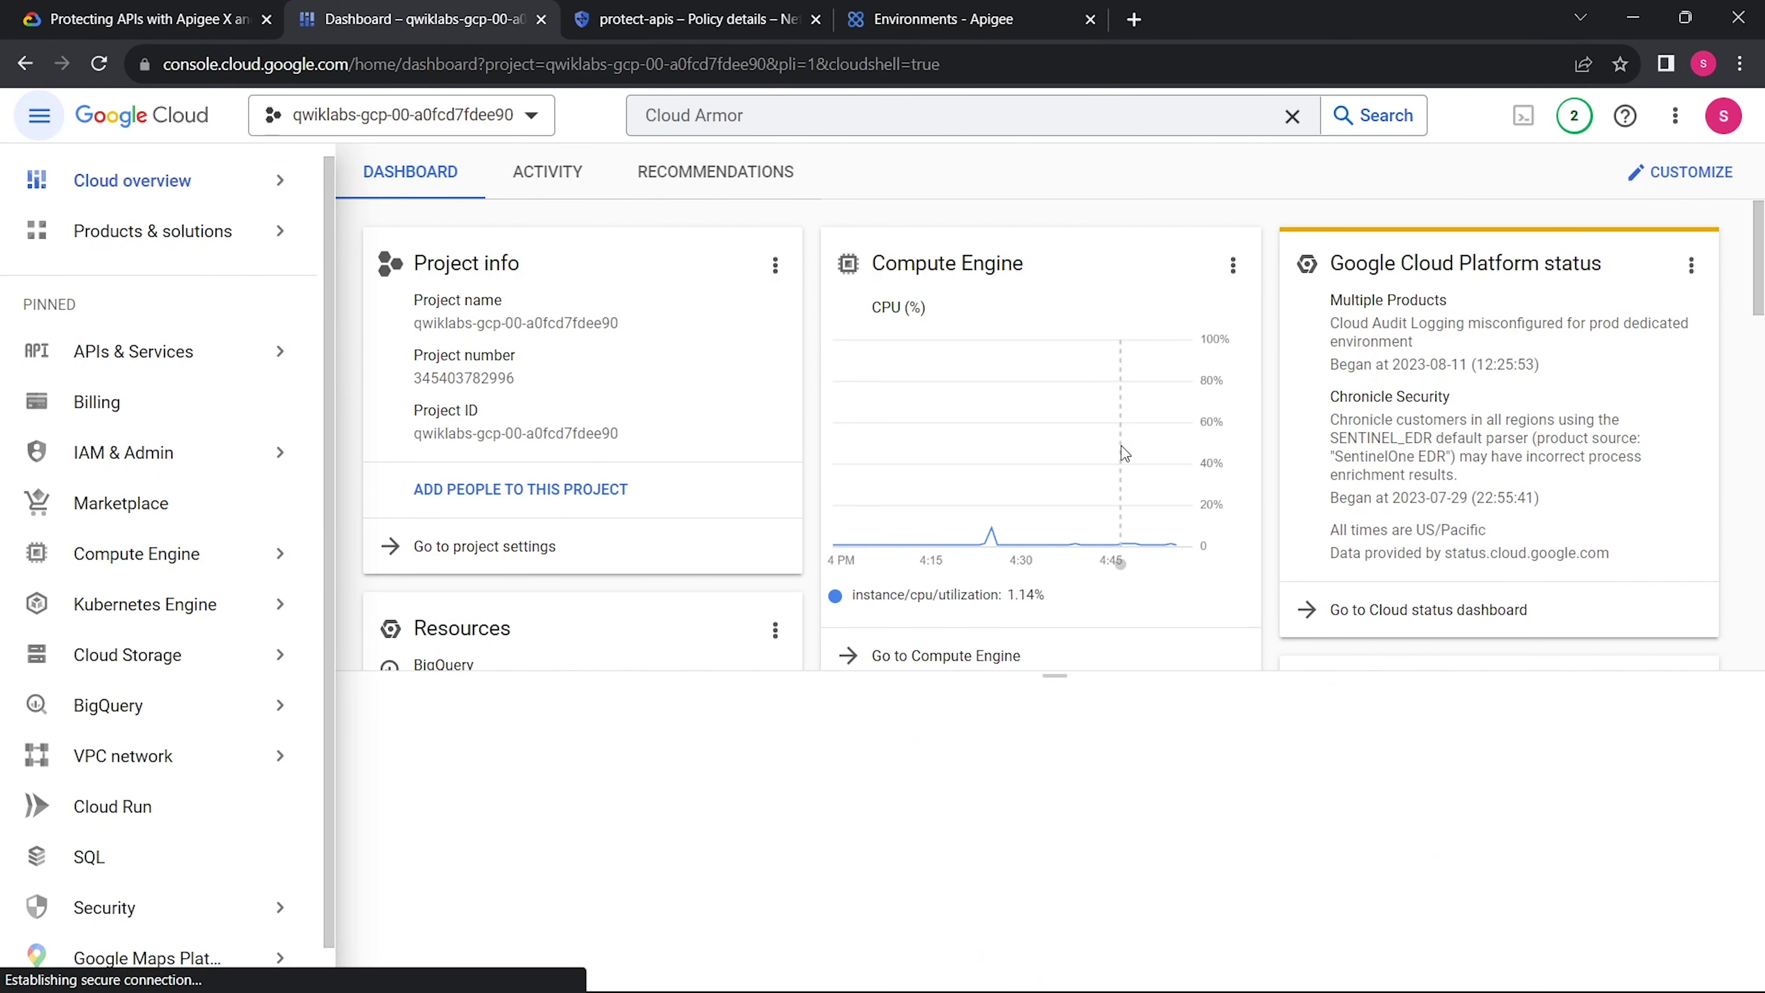
left_click_drag(1062, 680, 1008, 110)
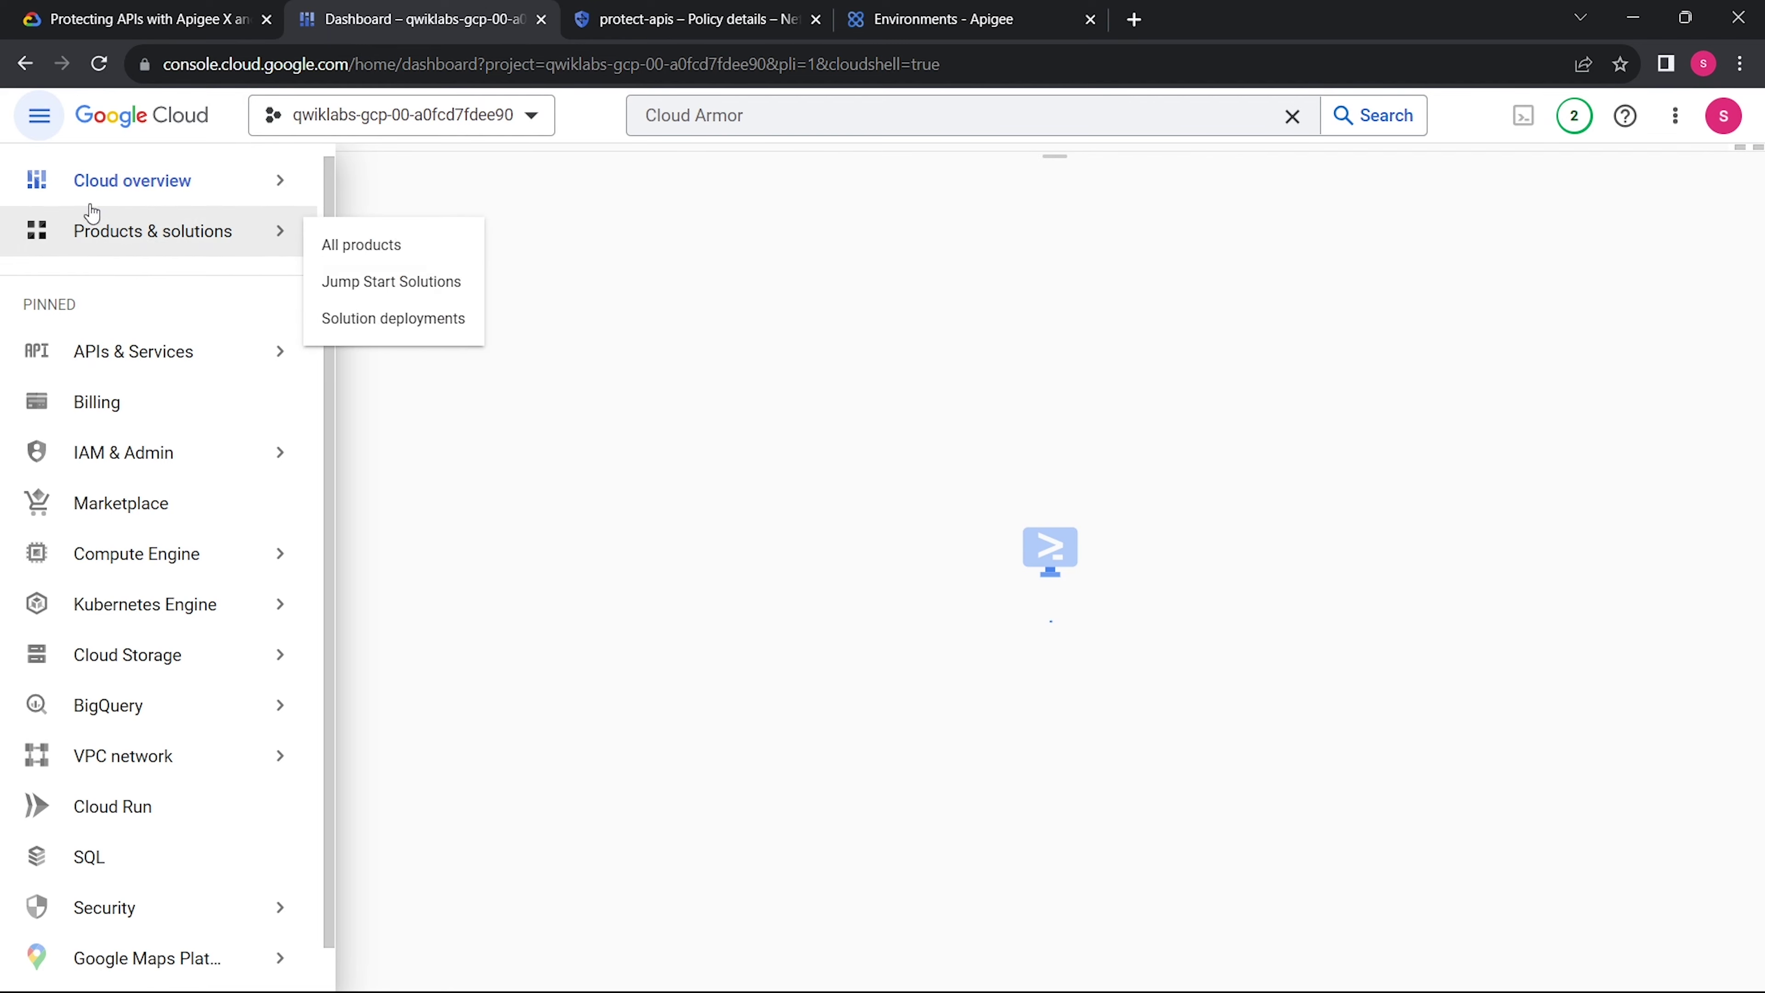
left_click(37, 119)
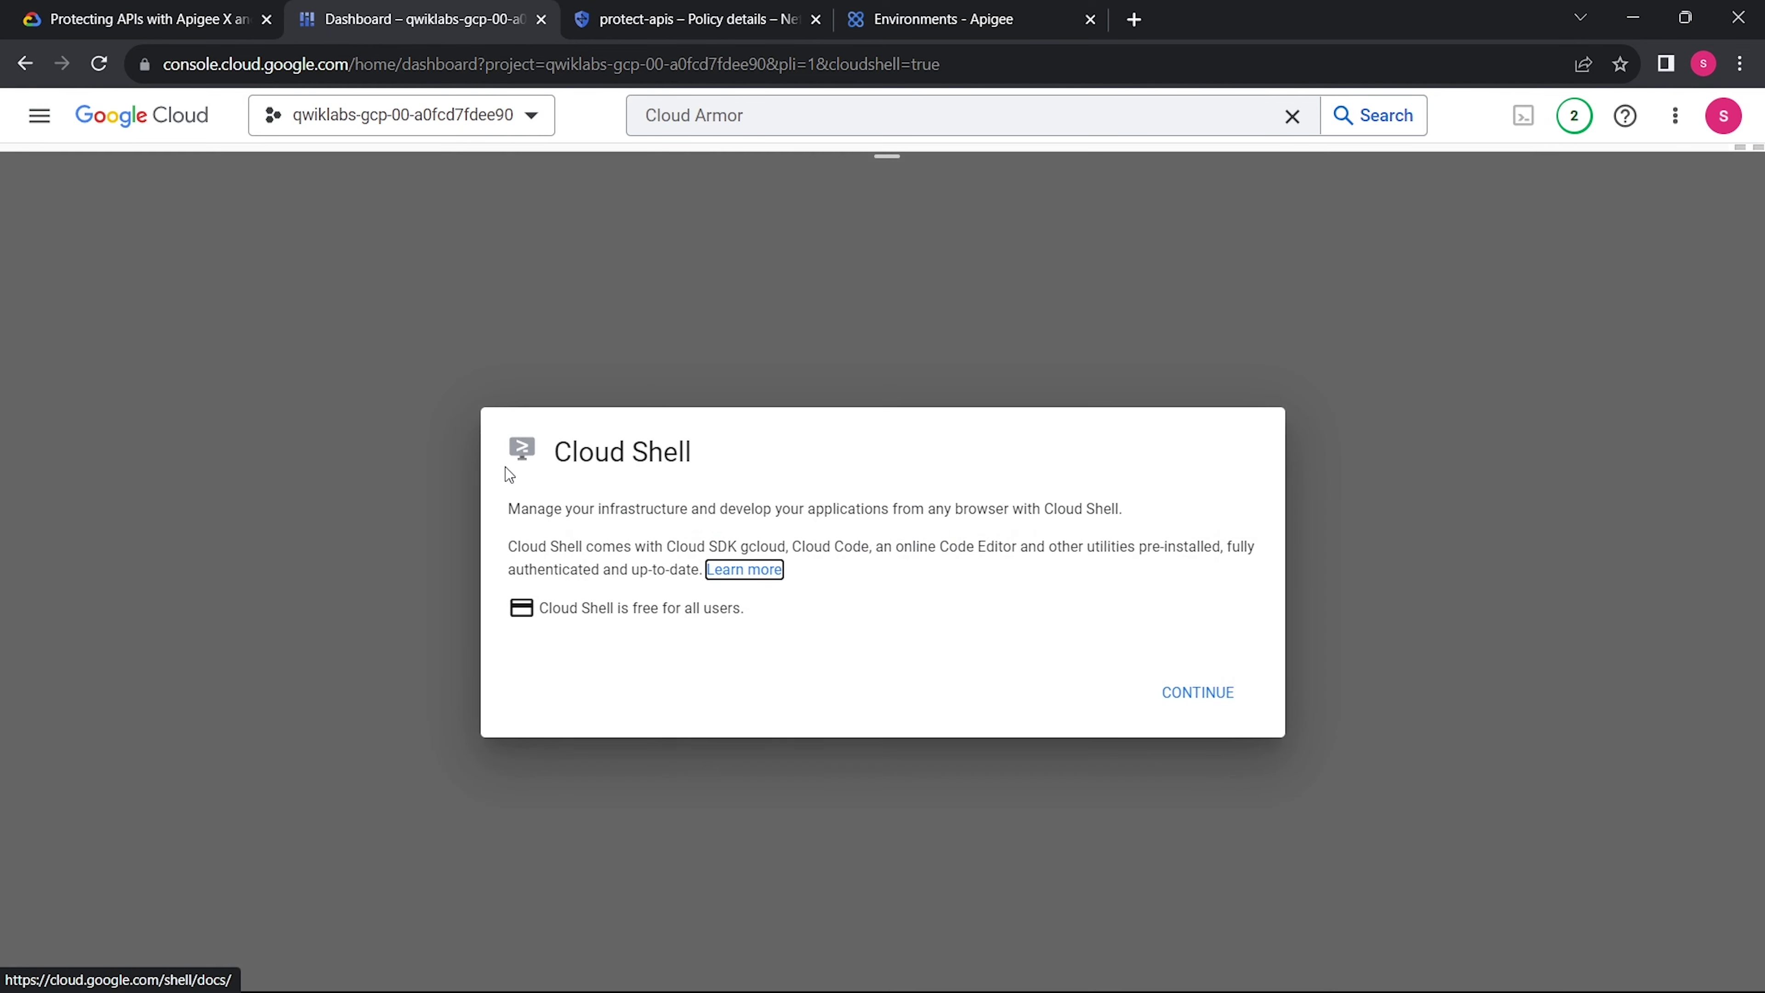
left_click(1211, 694)
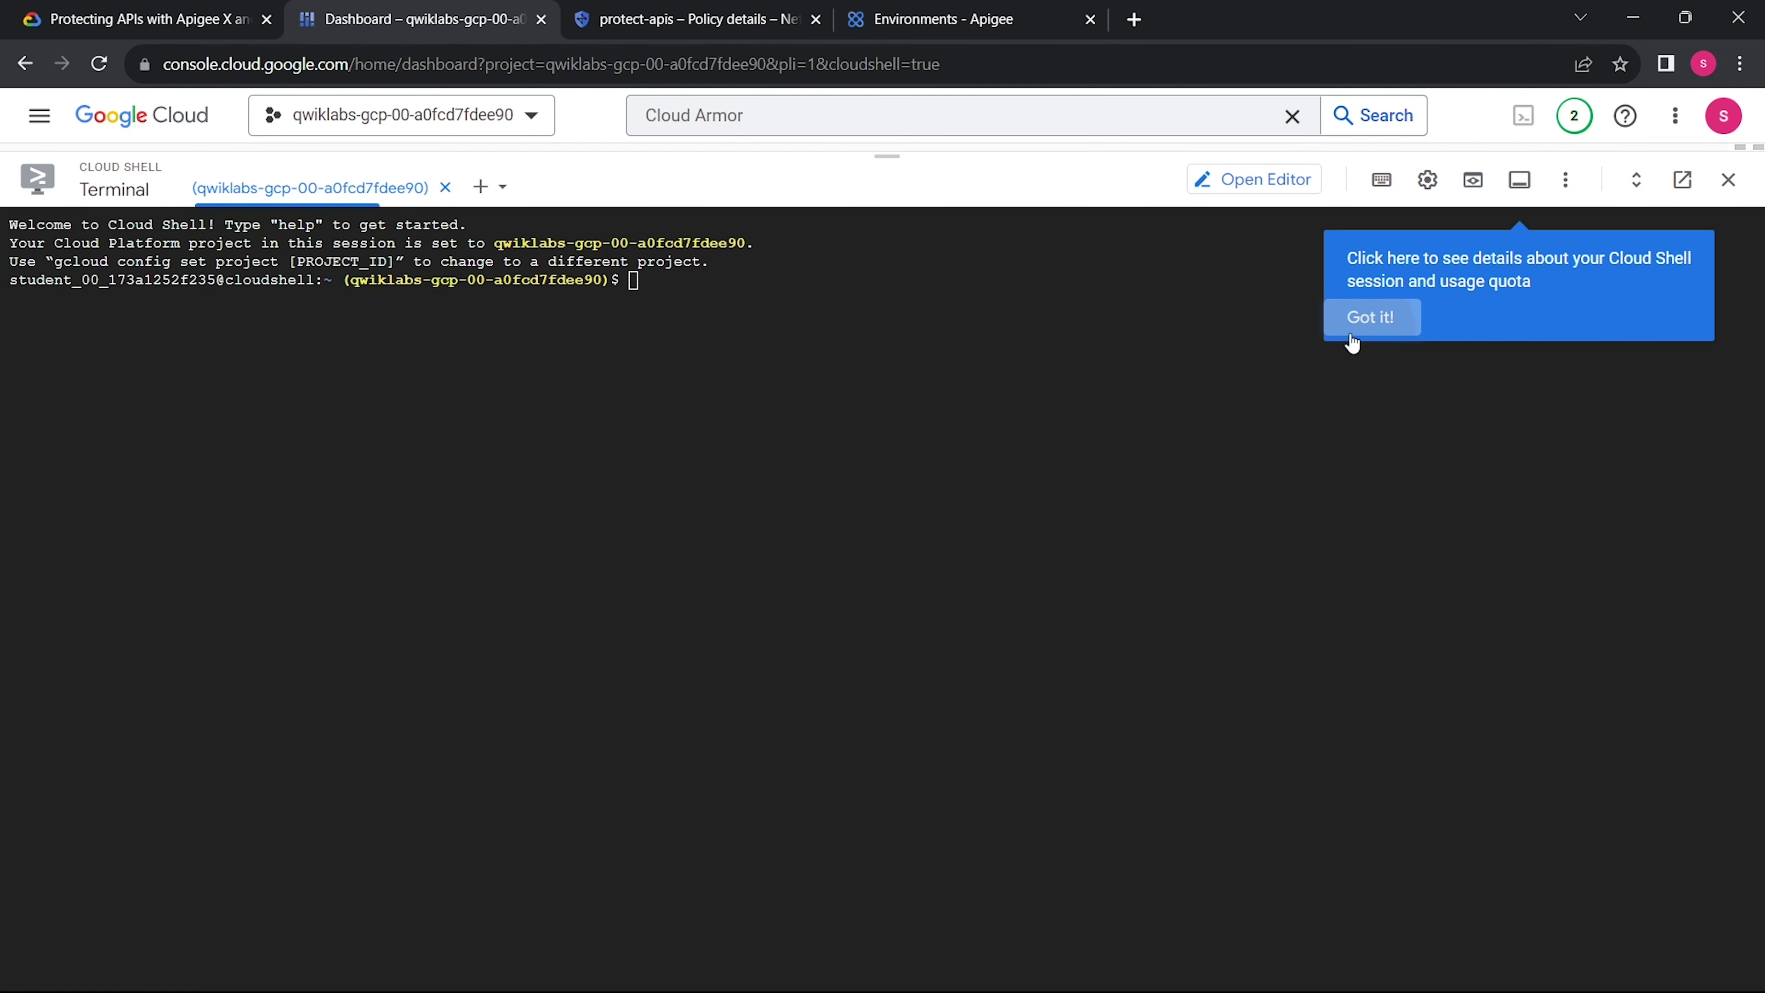
- Dismiss the usage quota tip, set the Cloud Shell terminal text size to Medium, and run echo ${GOOGLE_CLOUD_PROJECT}
left_click(1359, 320)
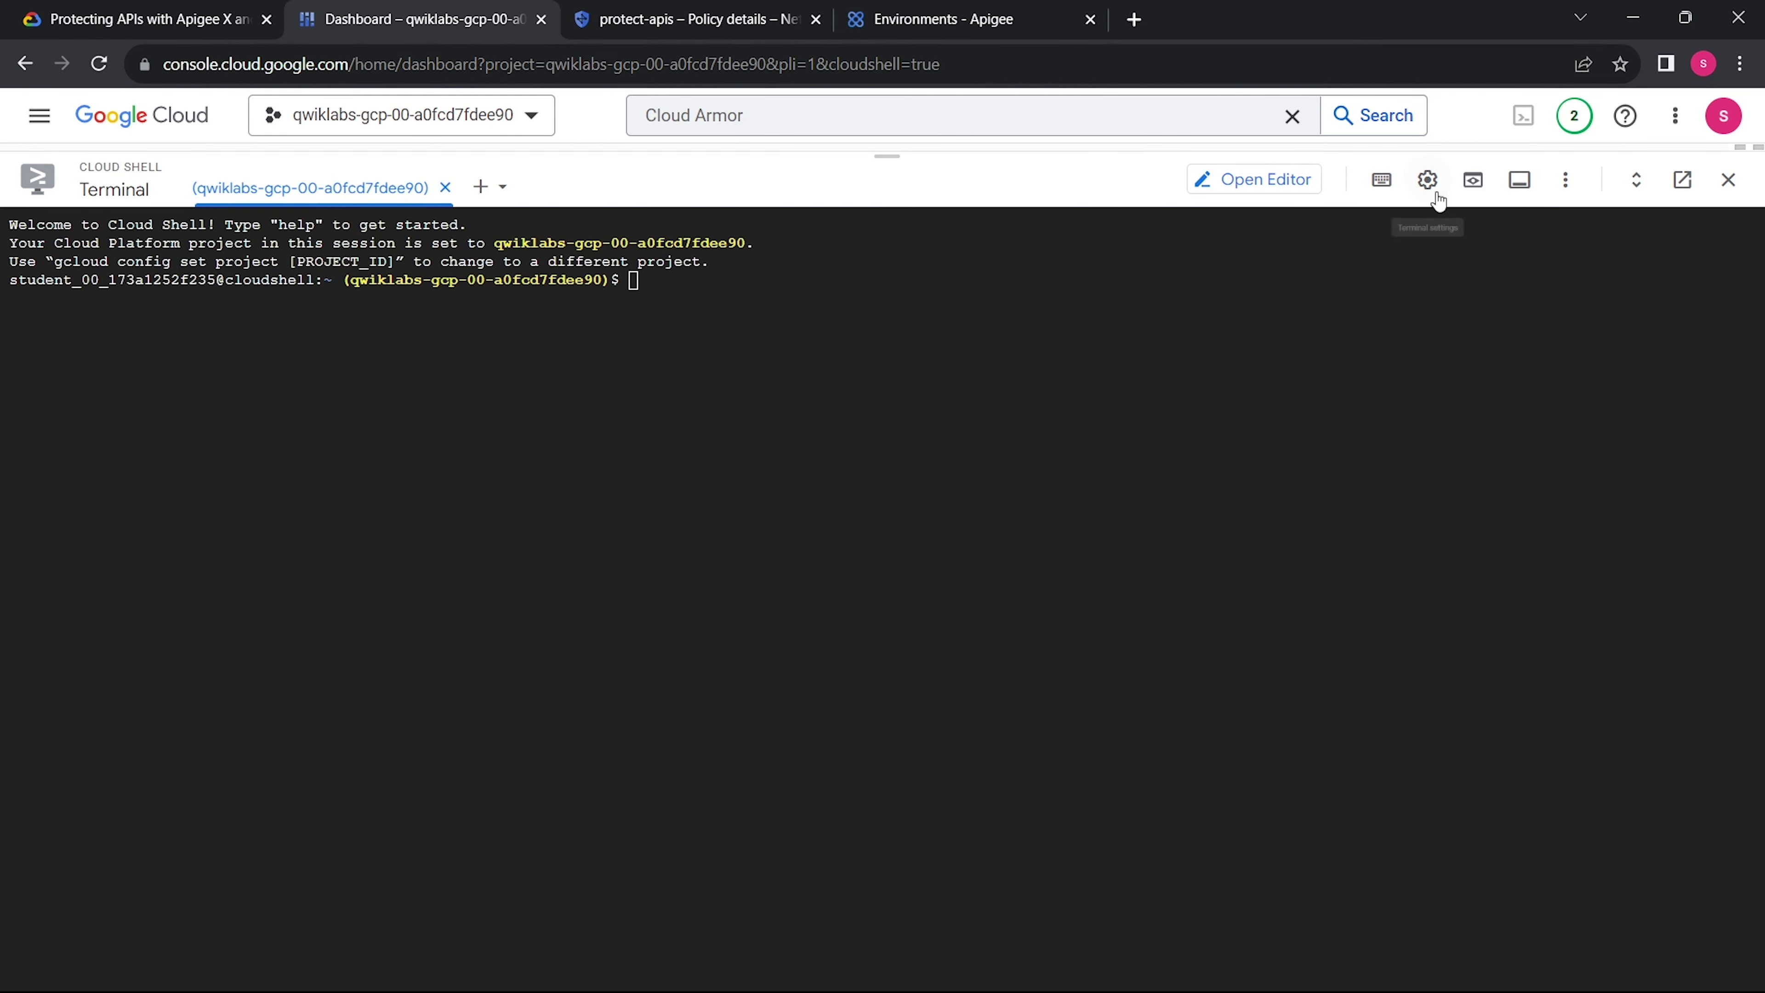
left_click(1427, 179)
mouse_move(1349, 269)
mouse_move(930, 325)
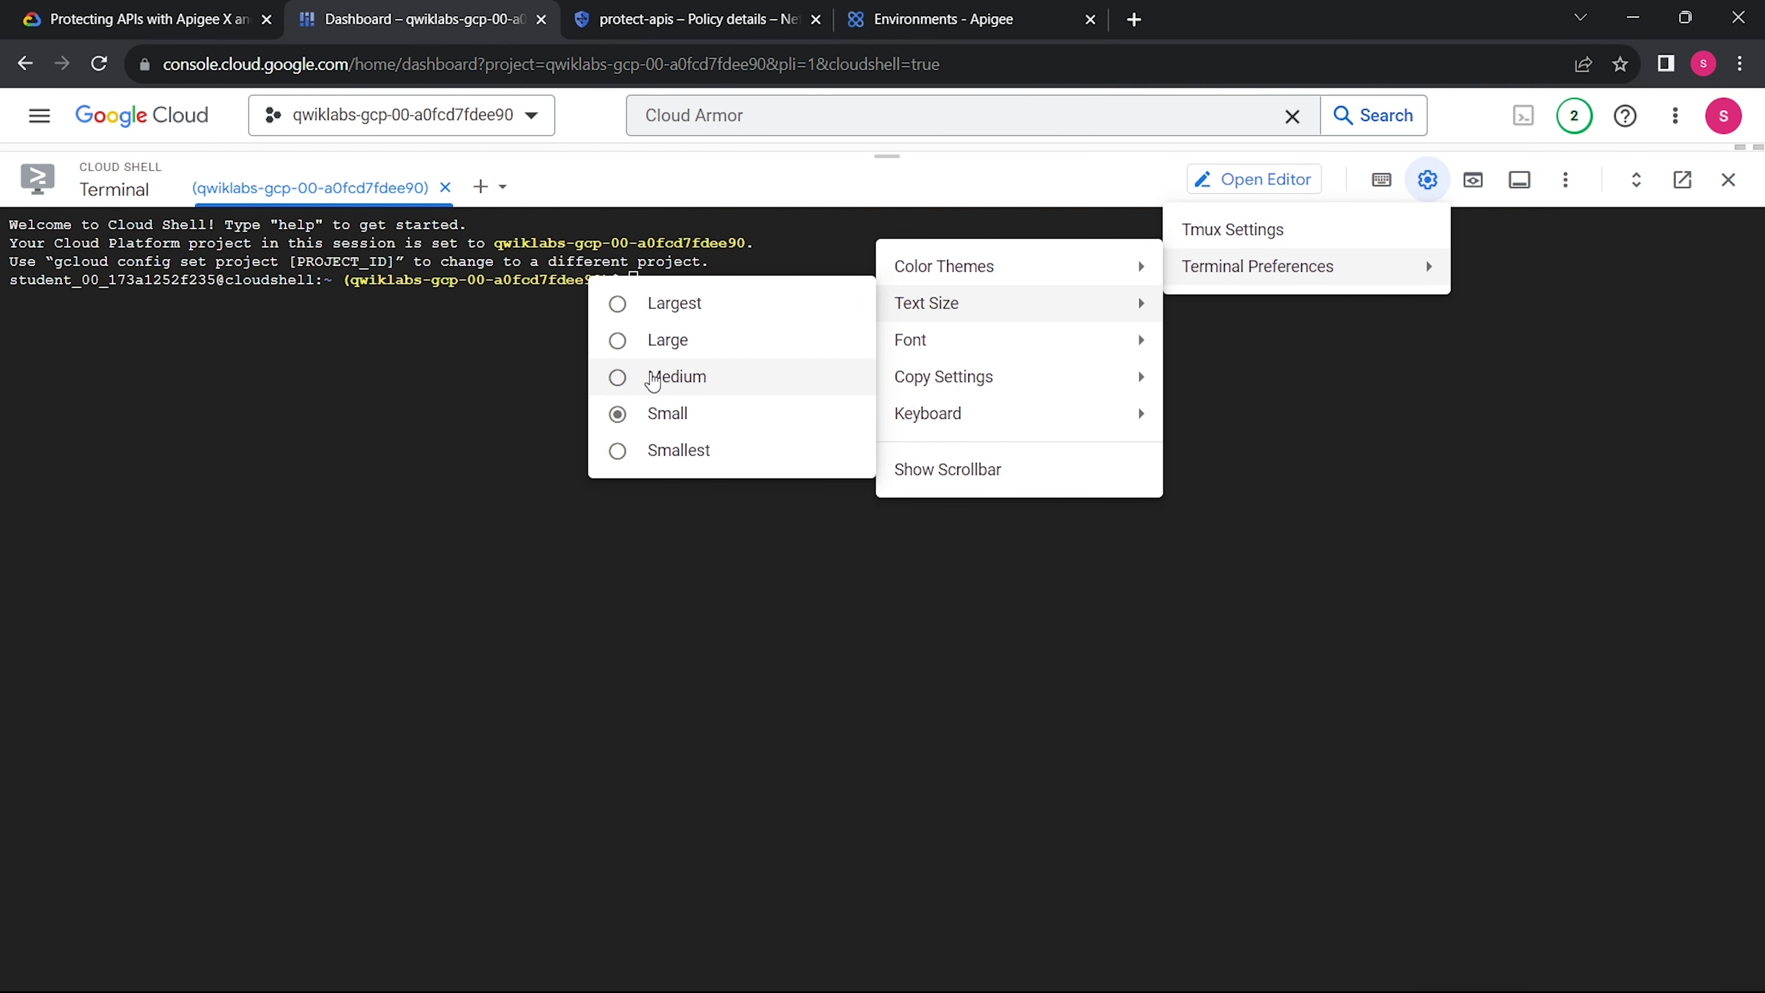
left_click(653, 379)
key("ctrl+v")
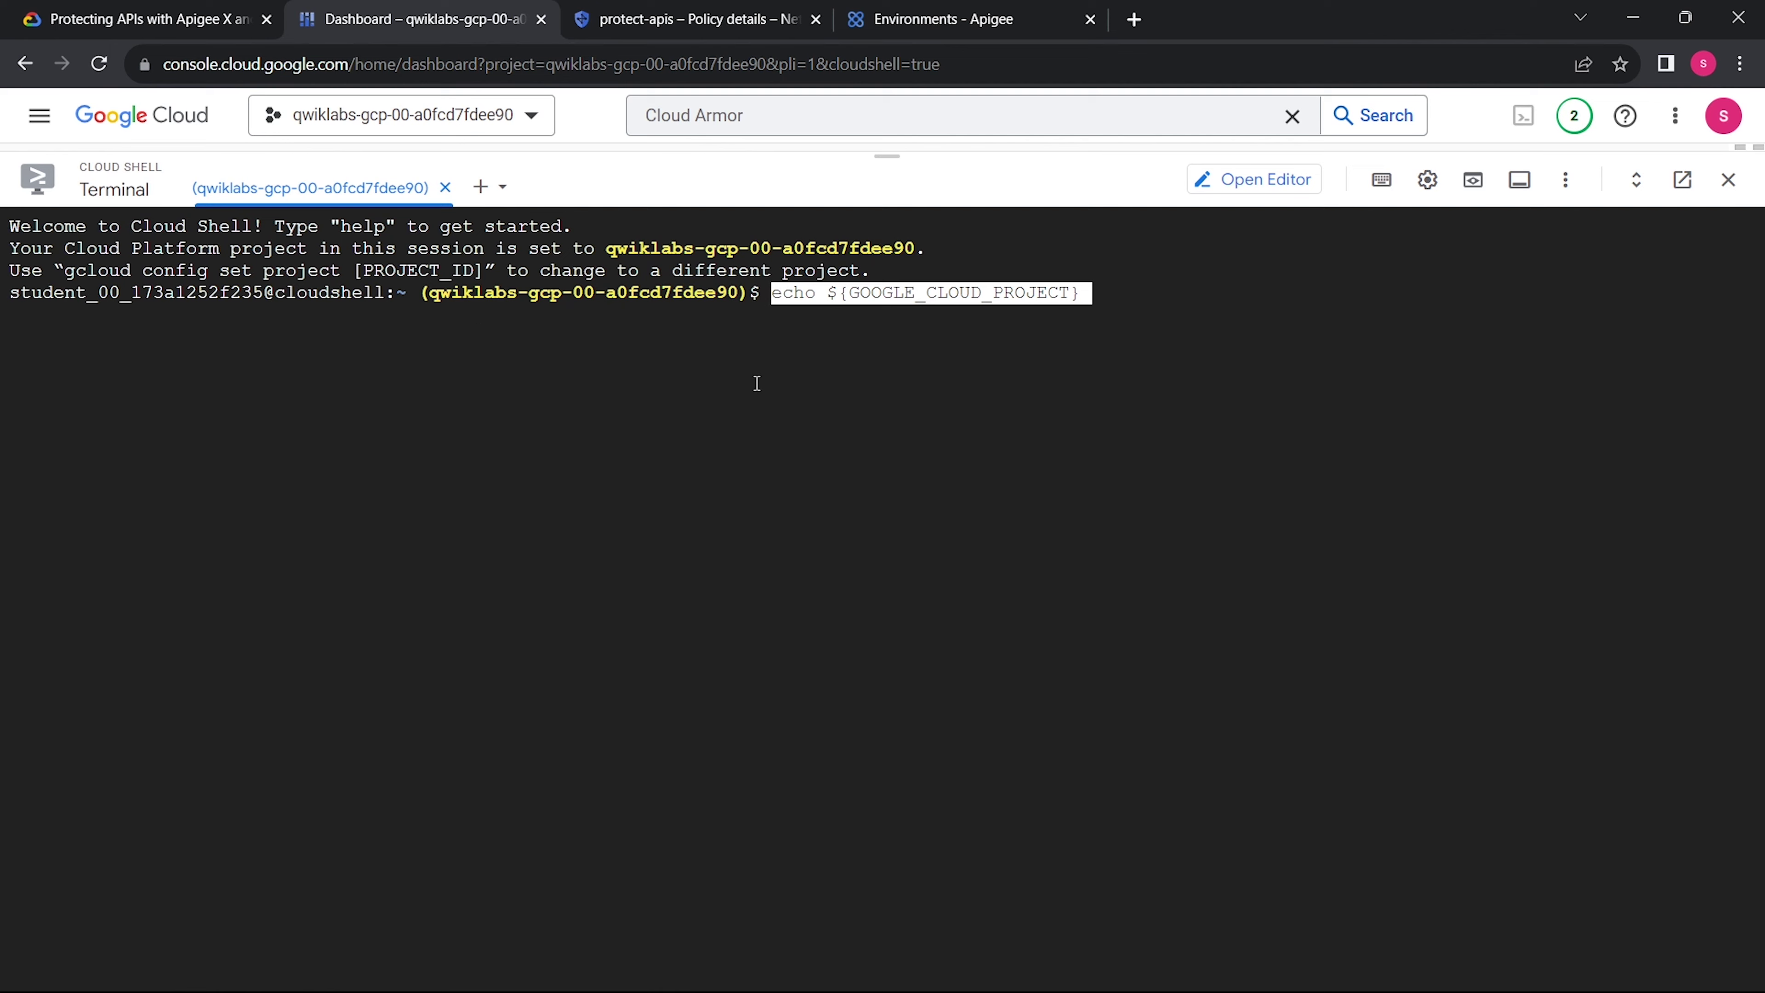
key("Return")
- Copy export GOOGLE_CLOUD_PROJECT= without the {project} placeholder from the lab instructions and paste it at the Cloud Shell prompt
left_click(28, 9)
scroll(703, 433, "down", 3)
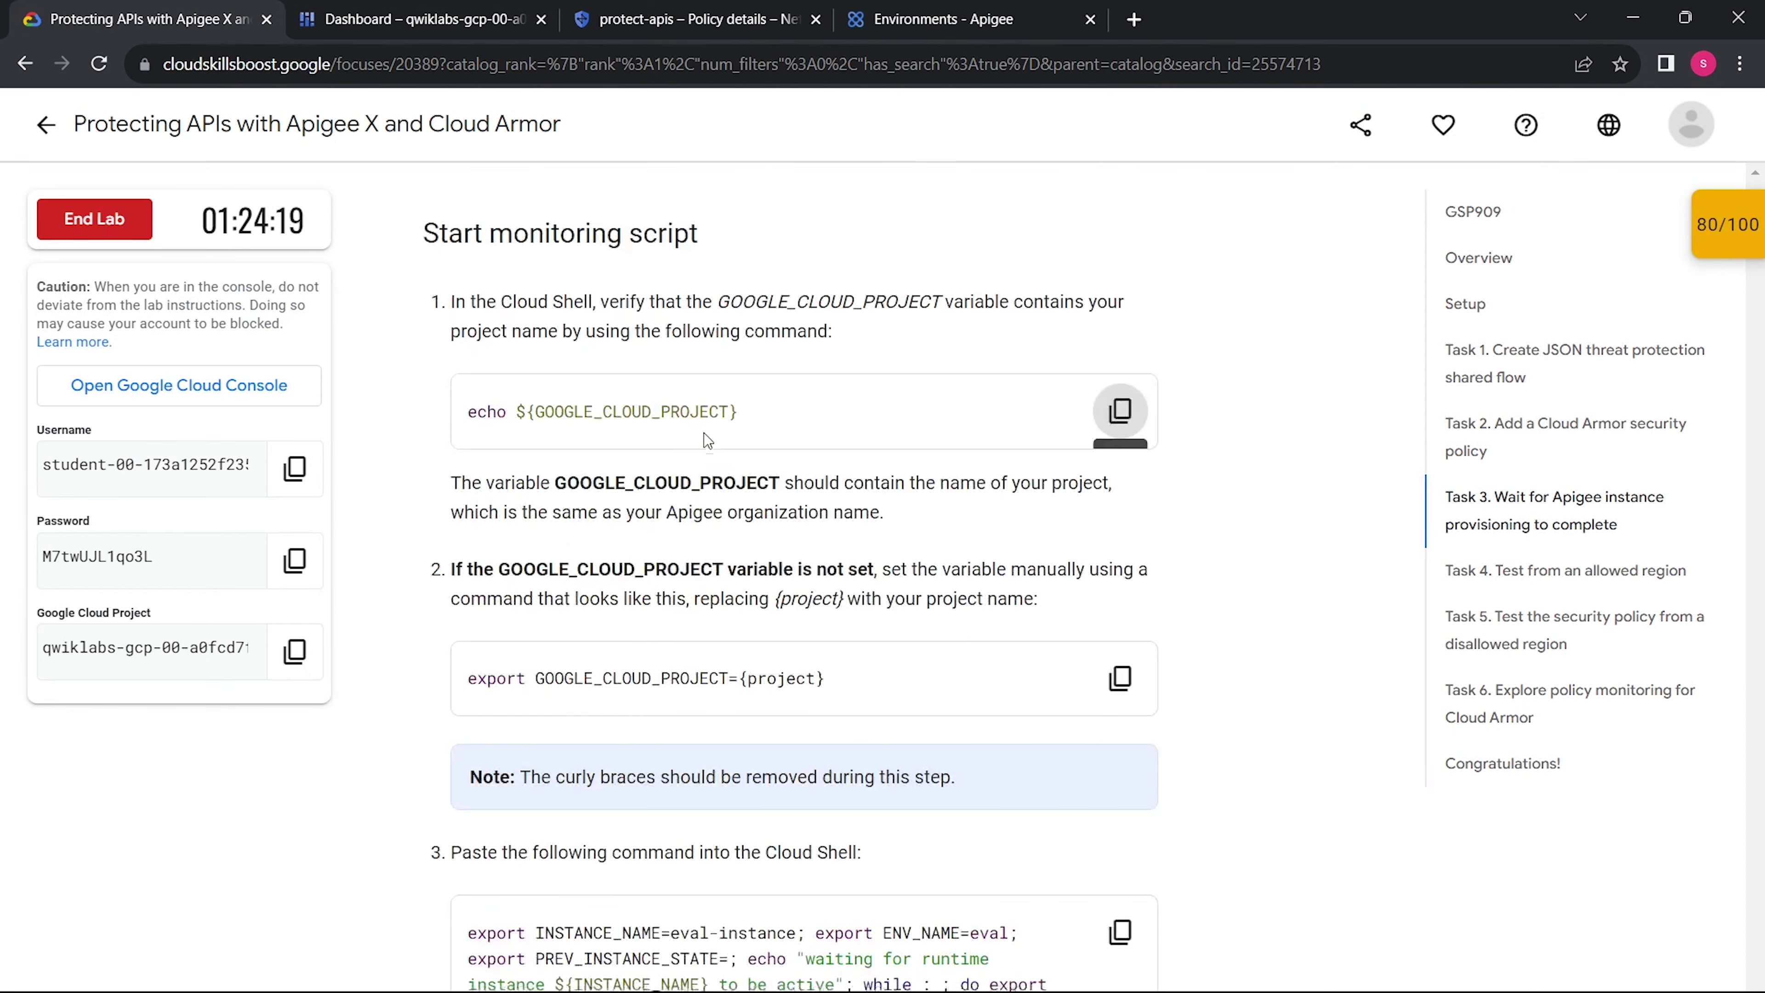
scroll(483, 596, "down", 2)
left_click_drag(458, 523, 714, 525)
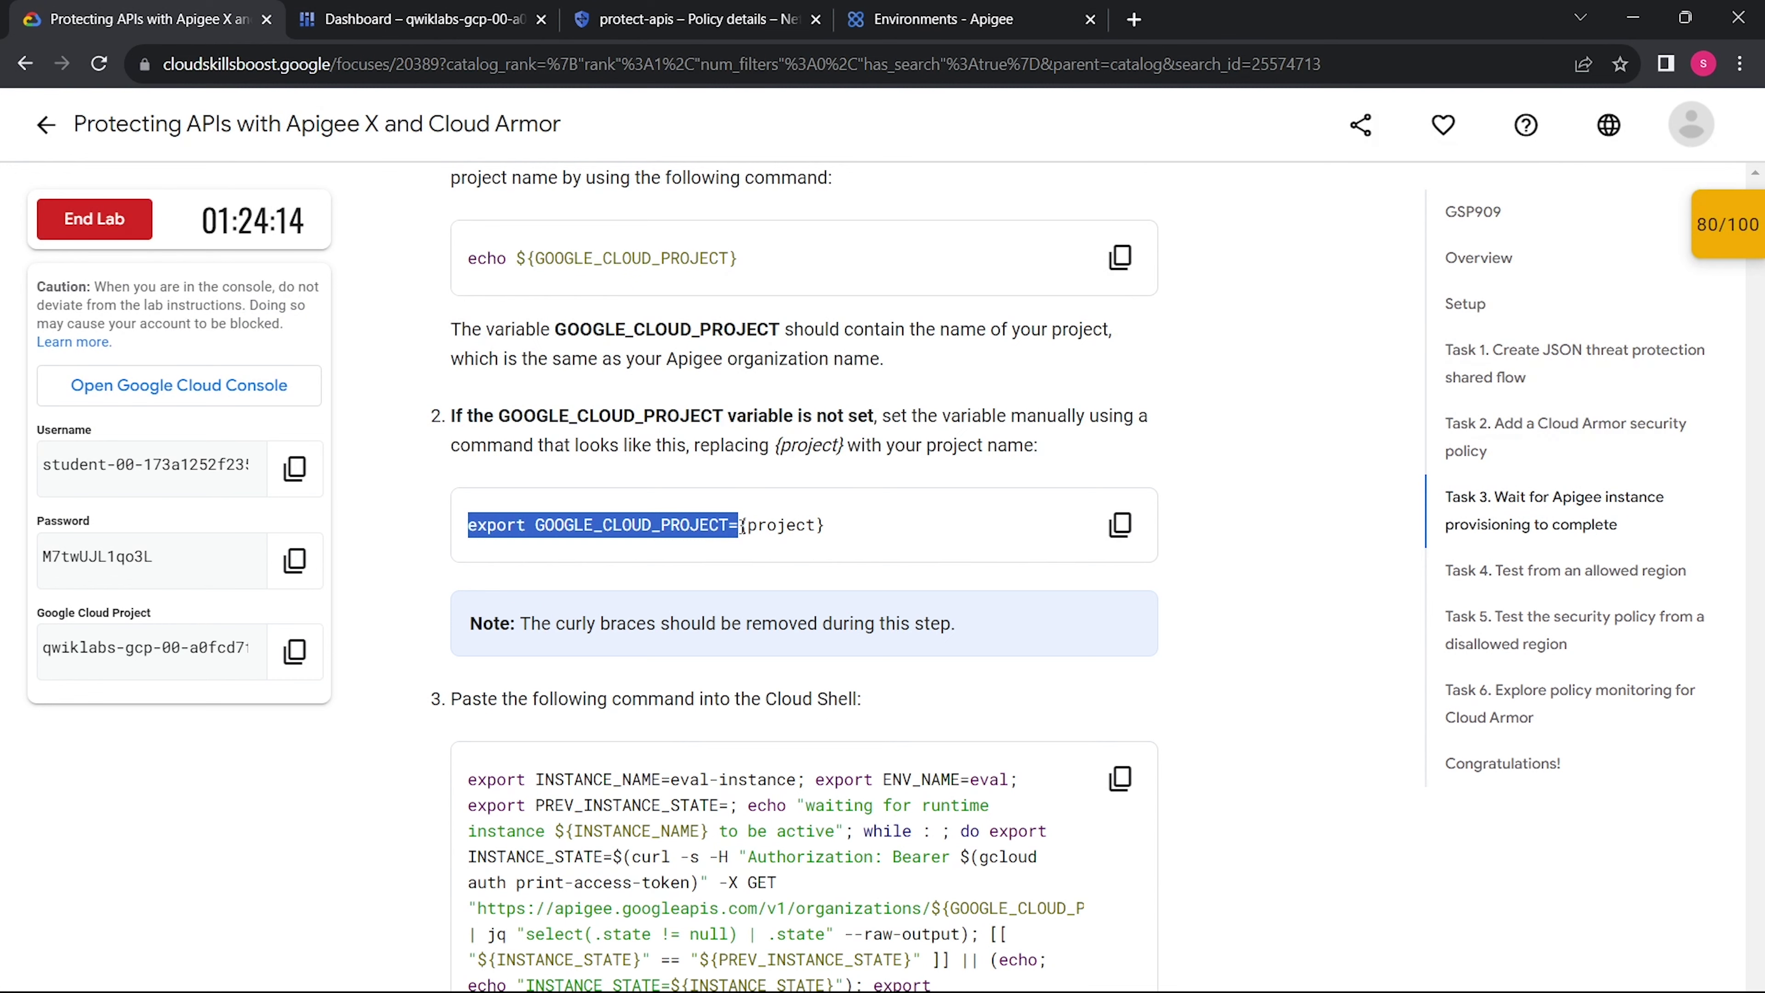
left_click(480, 19)
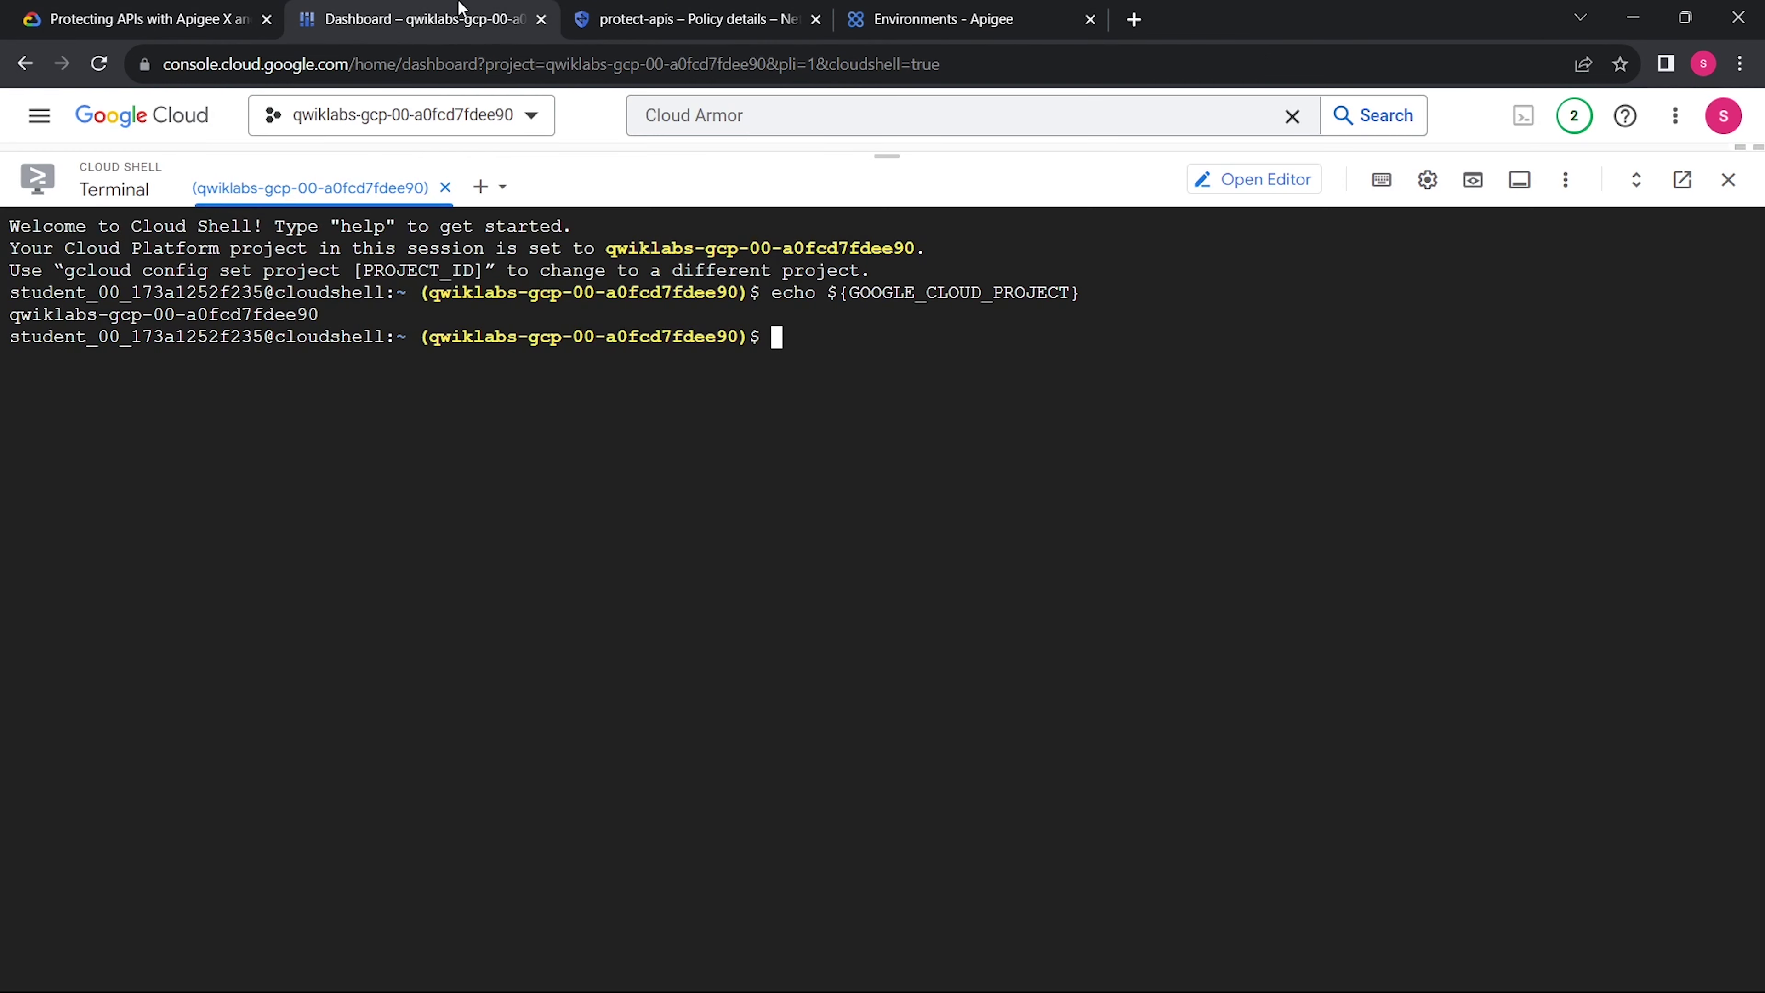
key("ctrl+v")
- Complete the export command with the Google Cloud project ID copied from the lab page and run it
left_click(98, 19)
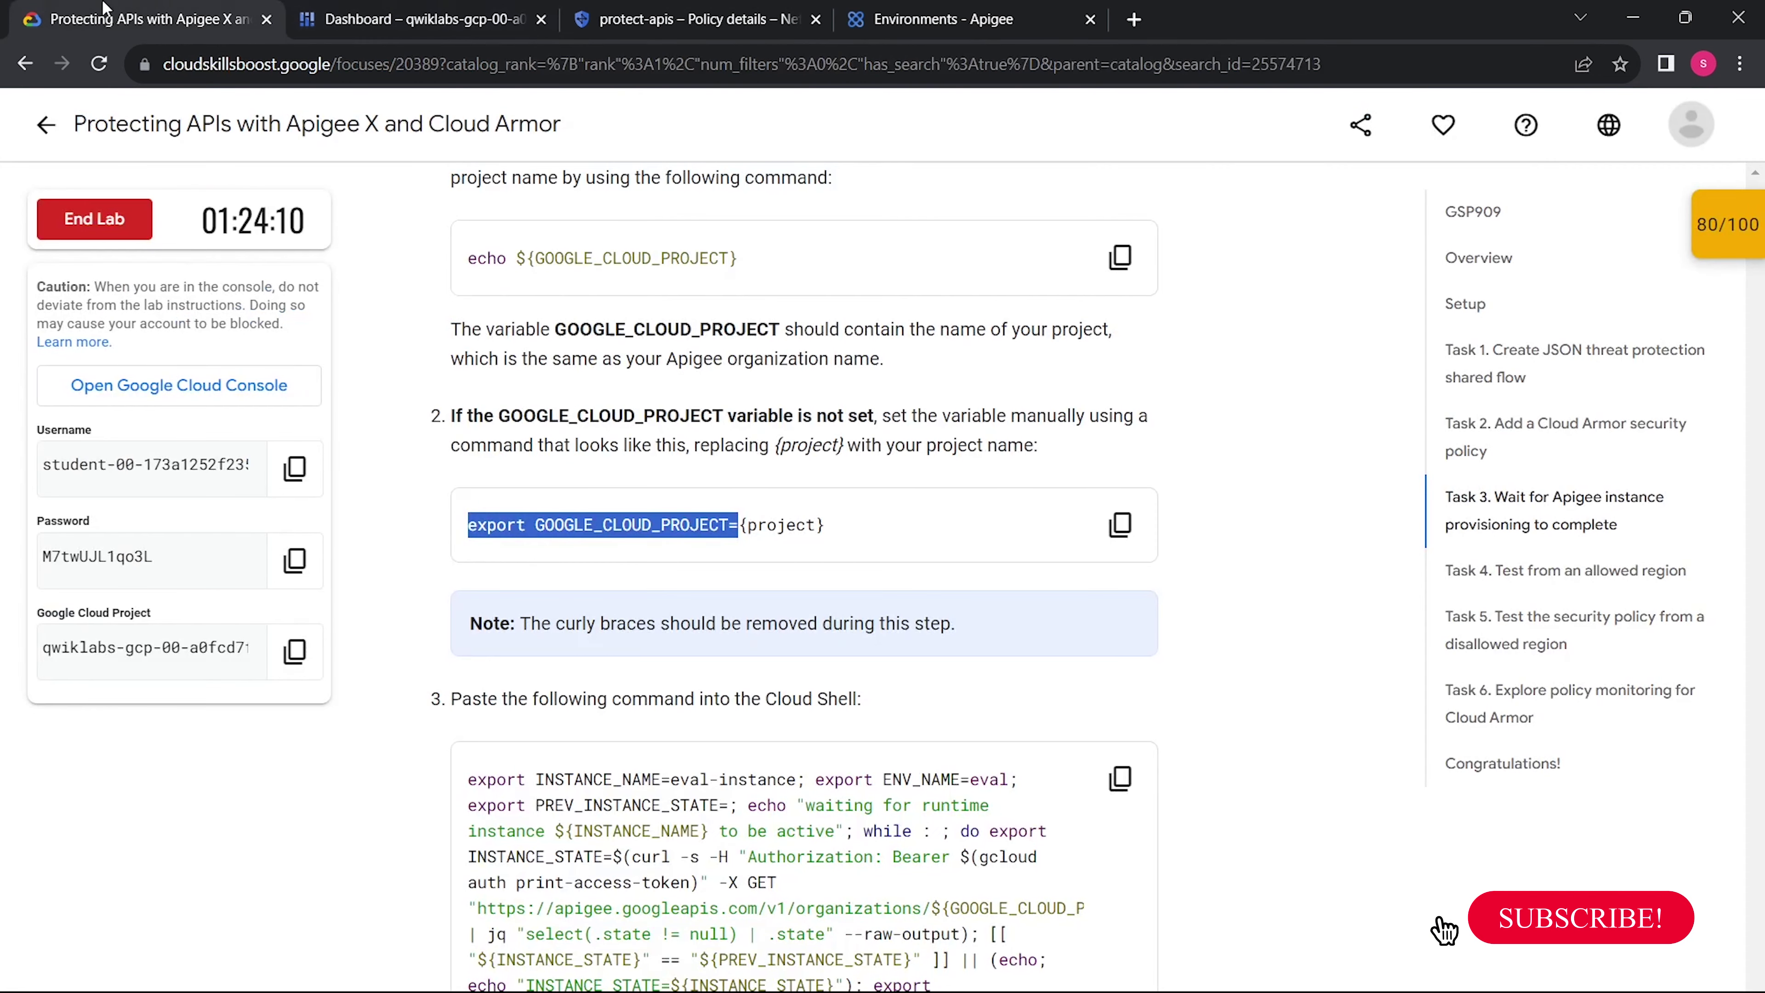
left_click(292, 685)
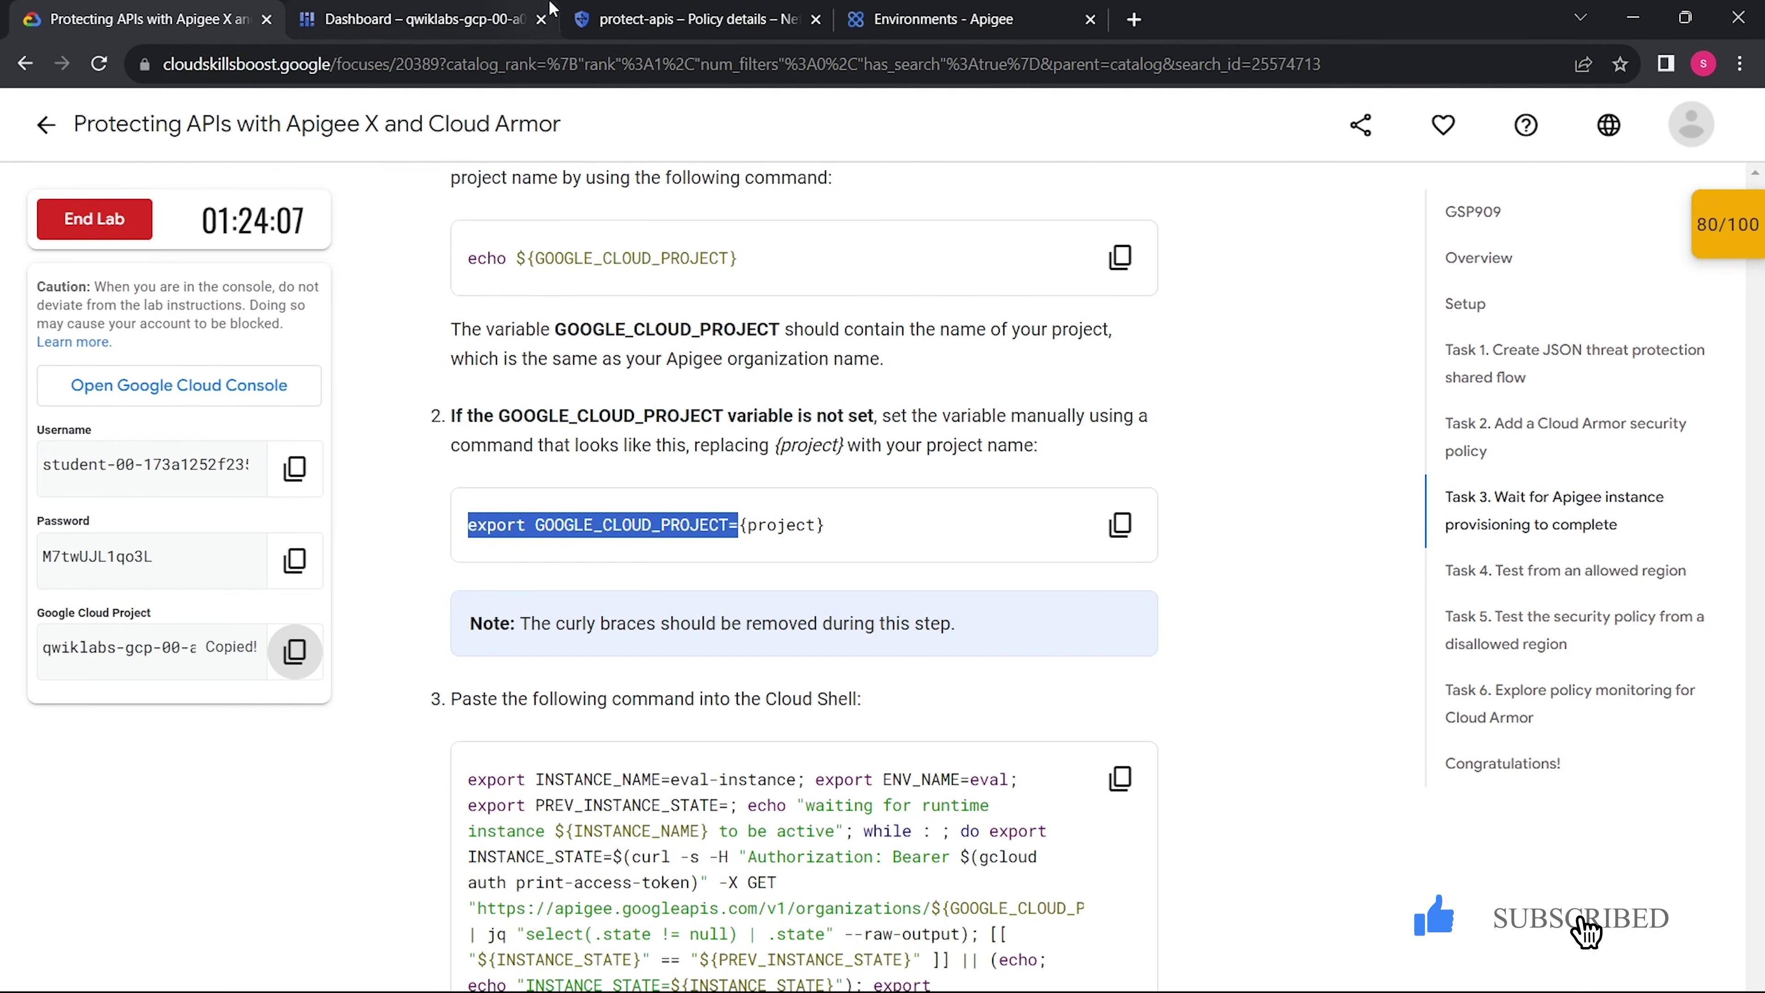
left_click(417, 19)
key("ctrl+v")
key("Return")
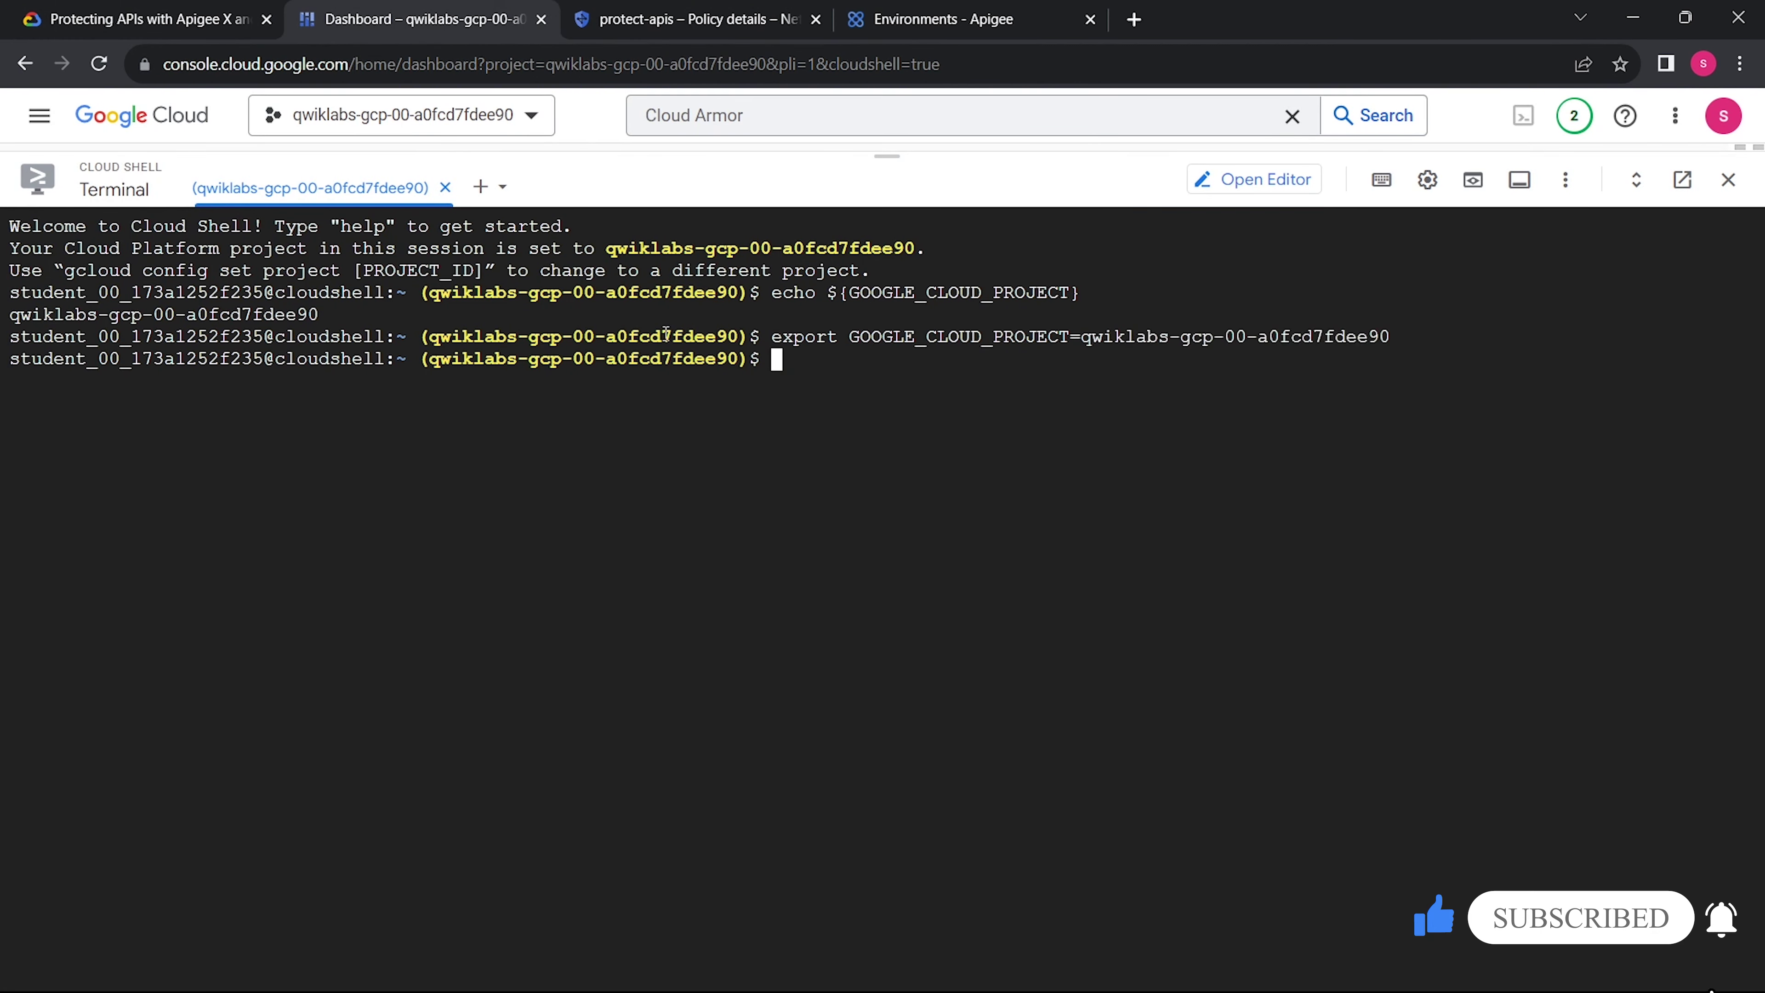
- Copy the instance monitoring script from step 3 of the lab, run it in Cloud Shell, and authorize Cloud Shell to use the credentials
left_click(139, 19)
scroll(764, 556, "down", 4)
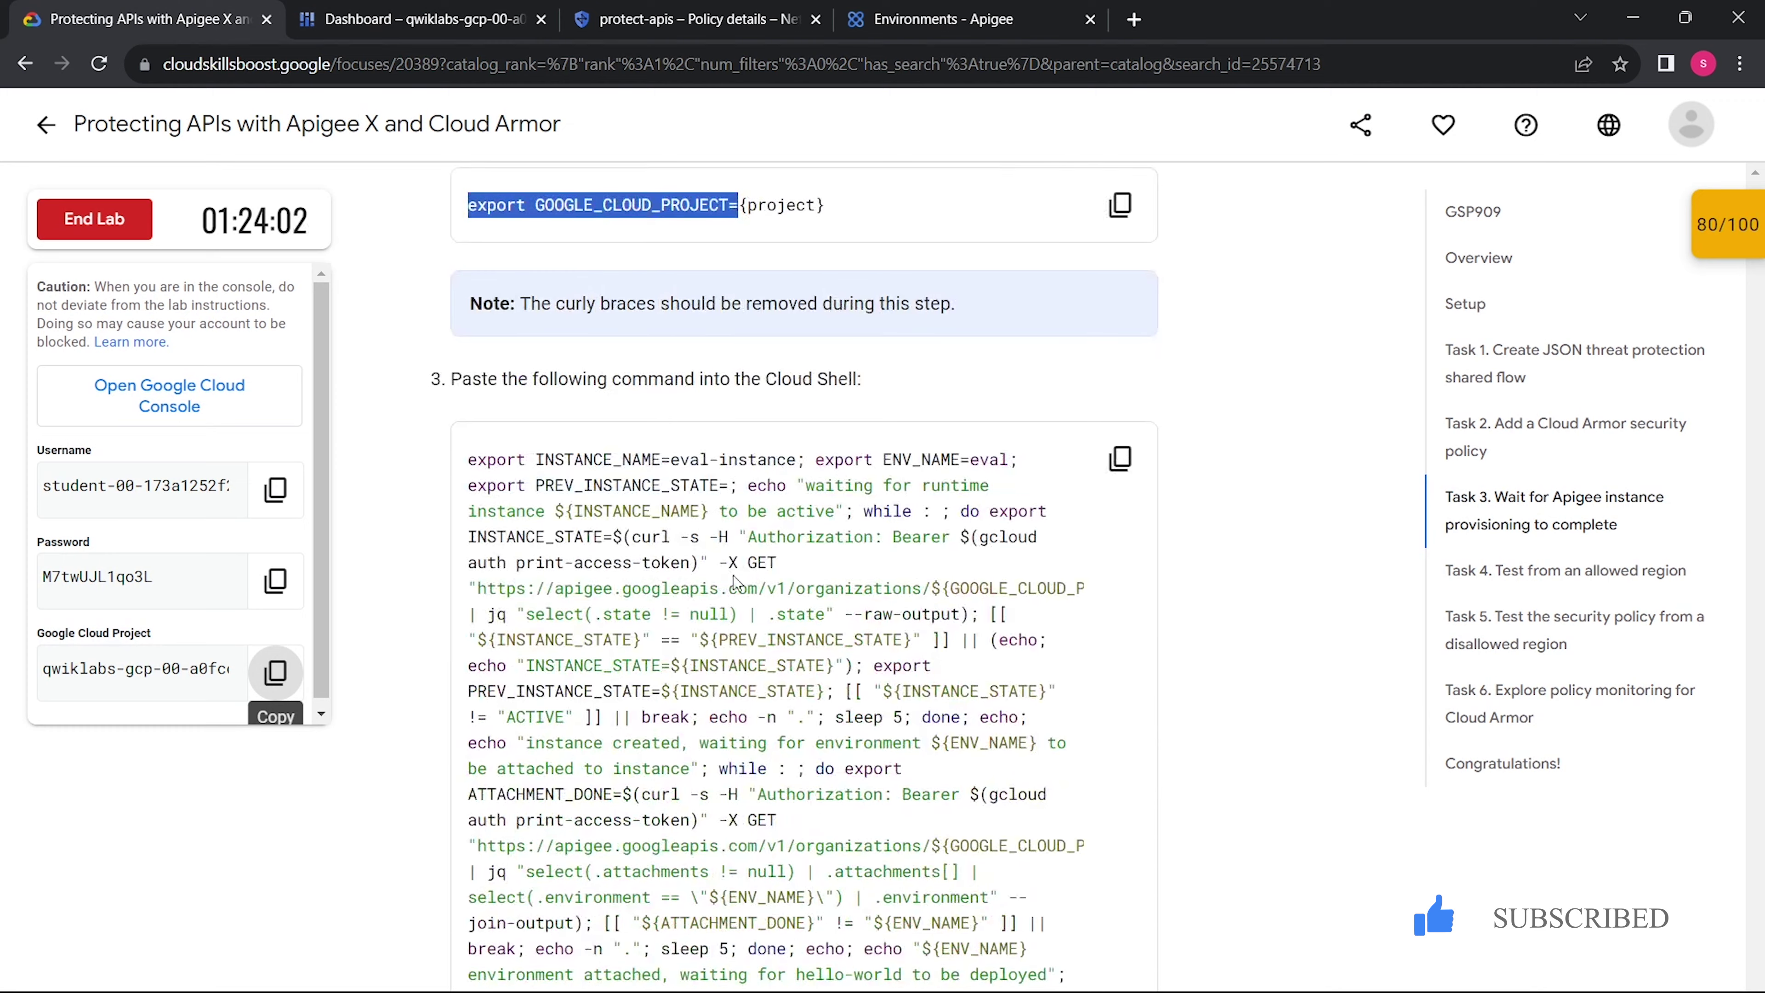
left_click(1121, 464)
left_click(538, 9)
key("ctrl+v")
key("Return")
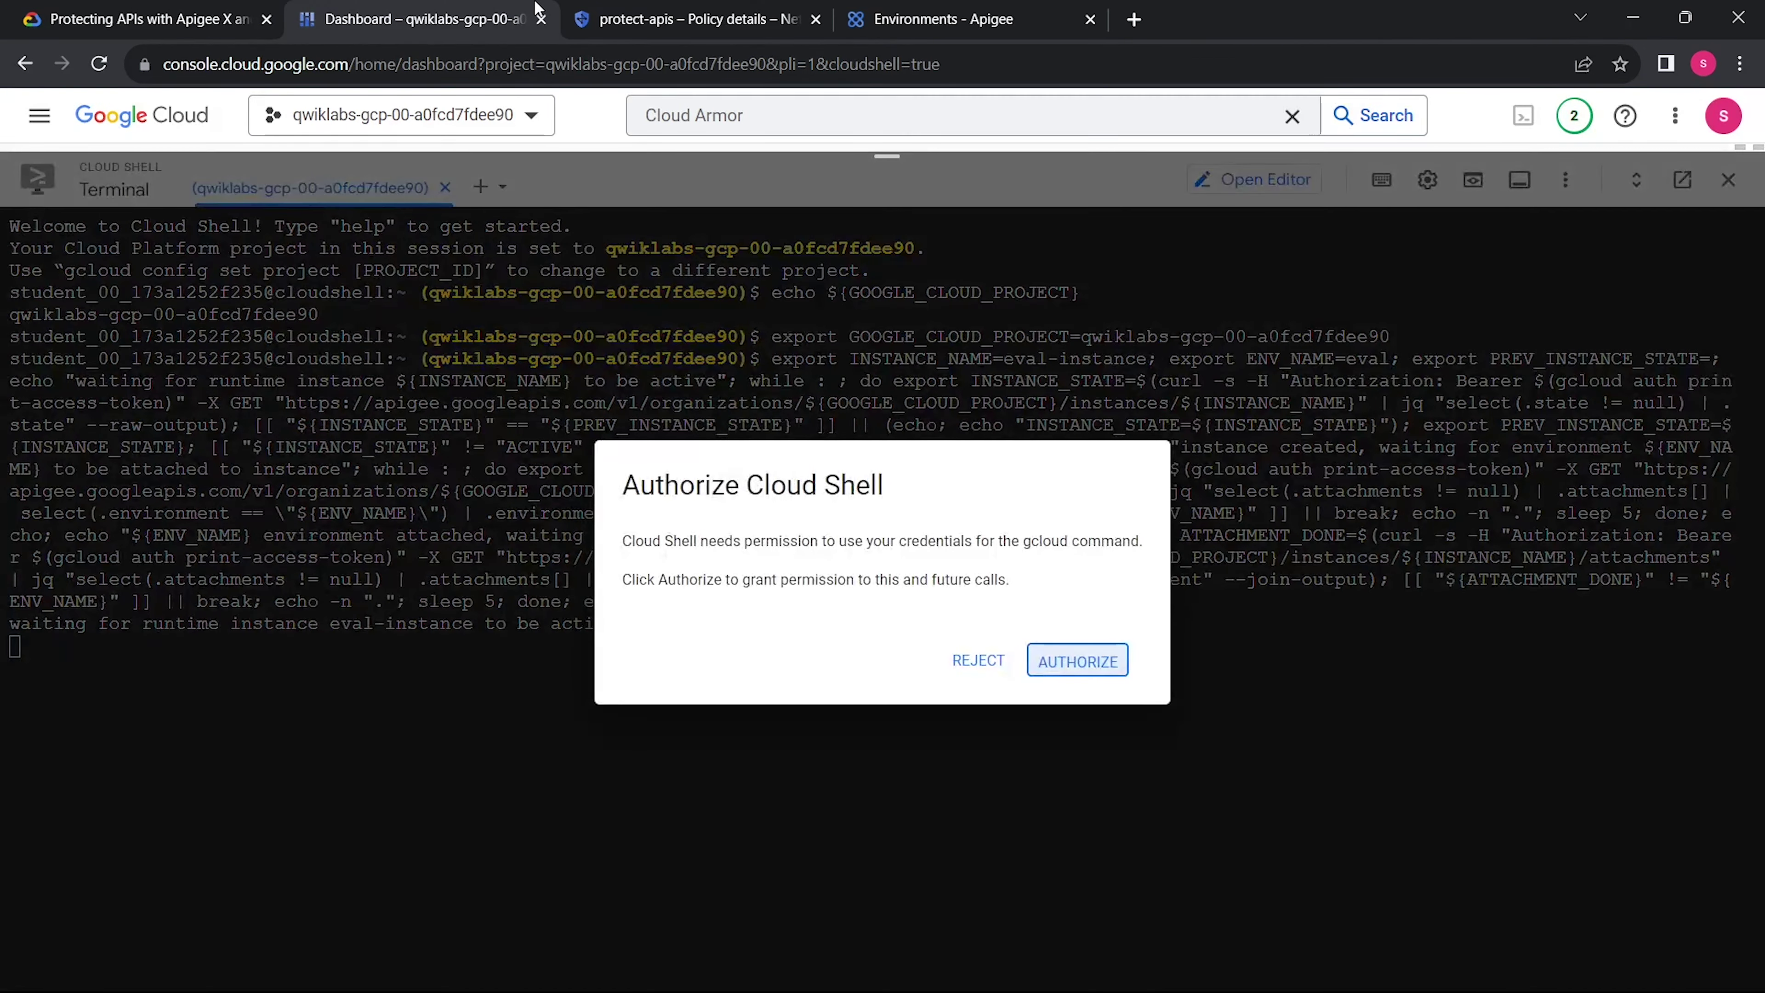
left_click(1079, 665)
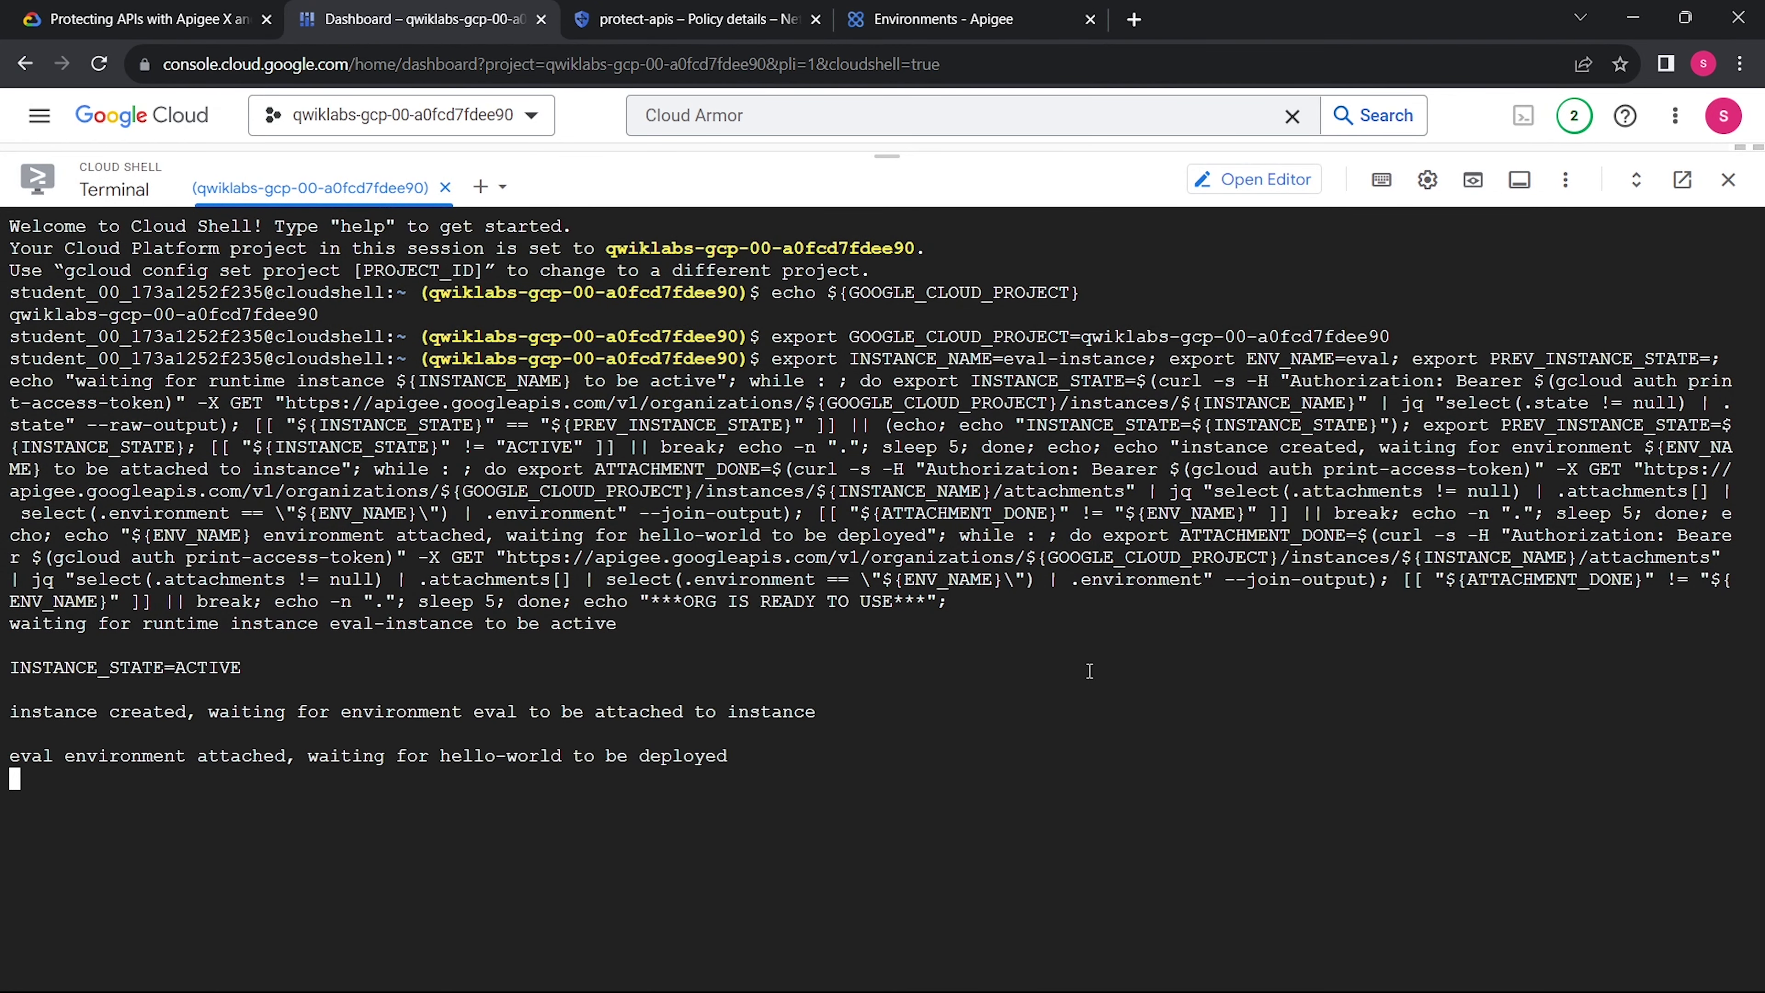
- Return to the lab page and check progress on the "Wait for instance to be ready" objective
left_click(139, 19)
scroll(655, 457, "down", 4)
scroll(656, 457, "down", 7)
left_click(627, 639)
- Open the lab's checkpoints score overview and go to the Congratulations section
left_click(1718, 222)
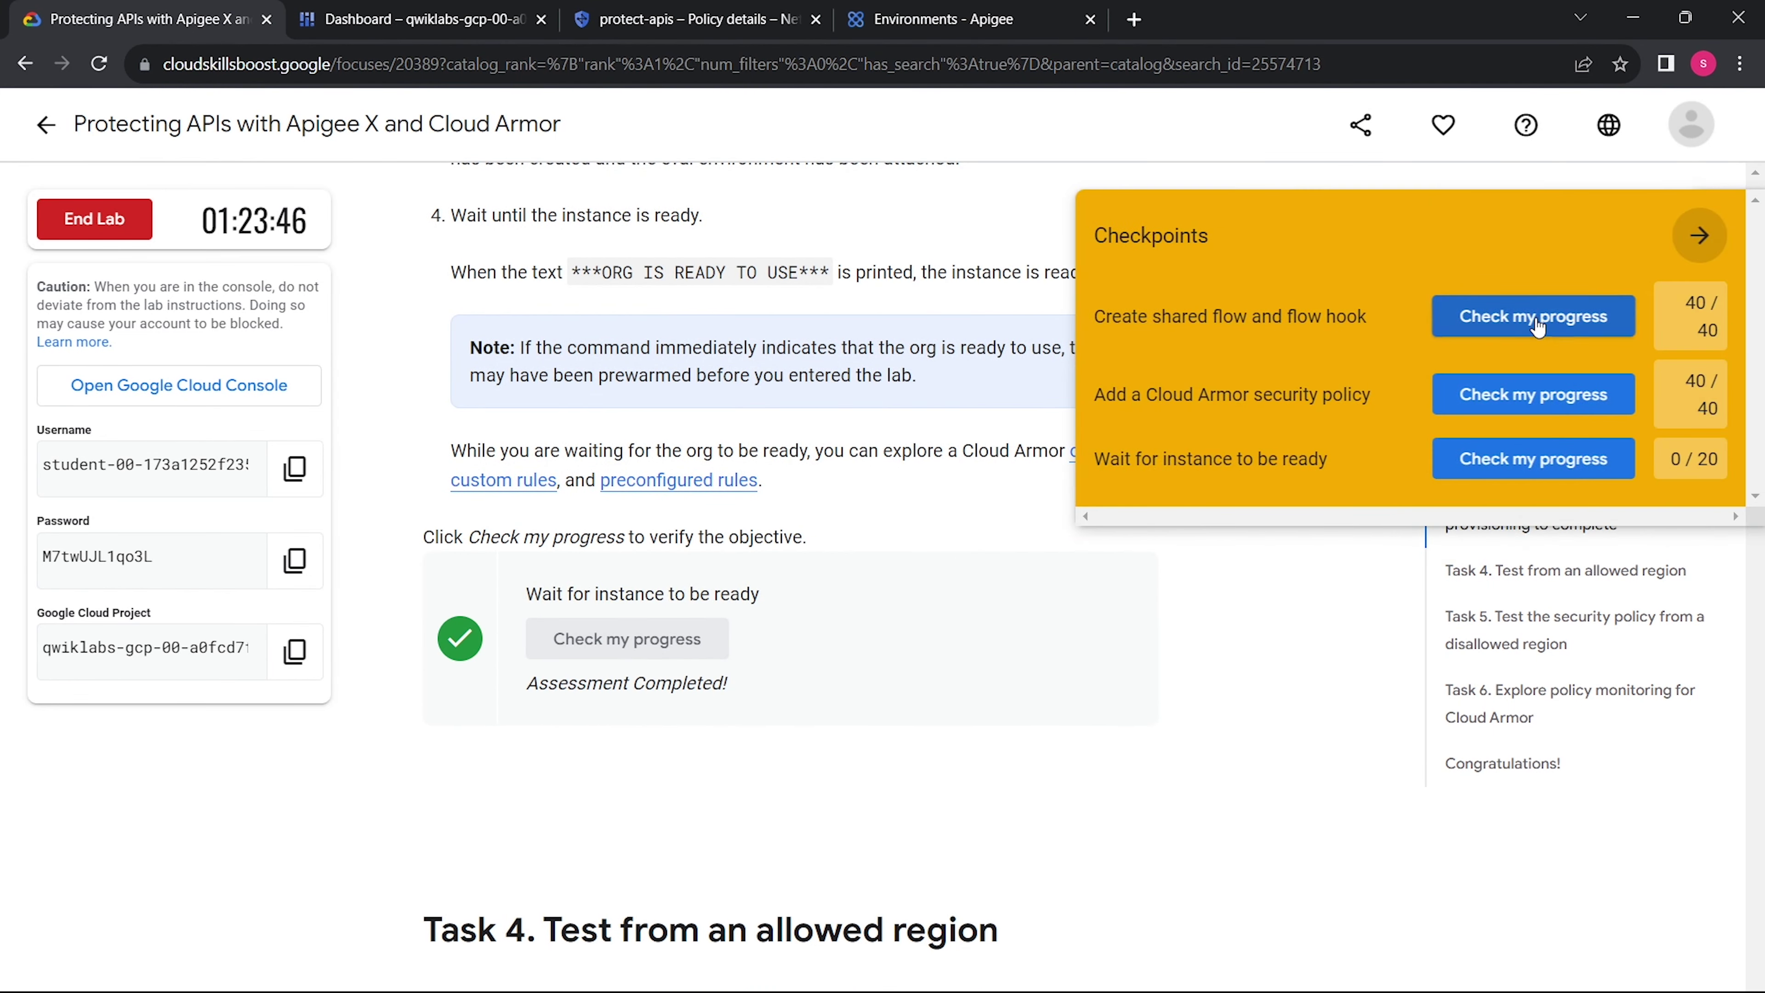
left_click(1550, 772)
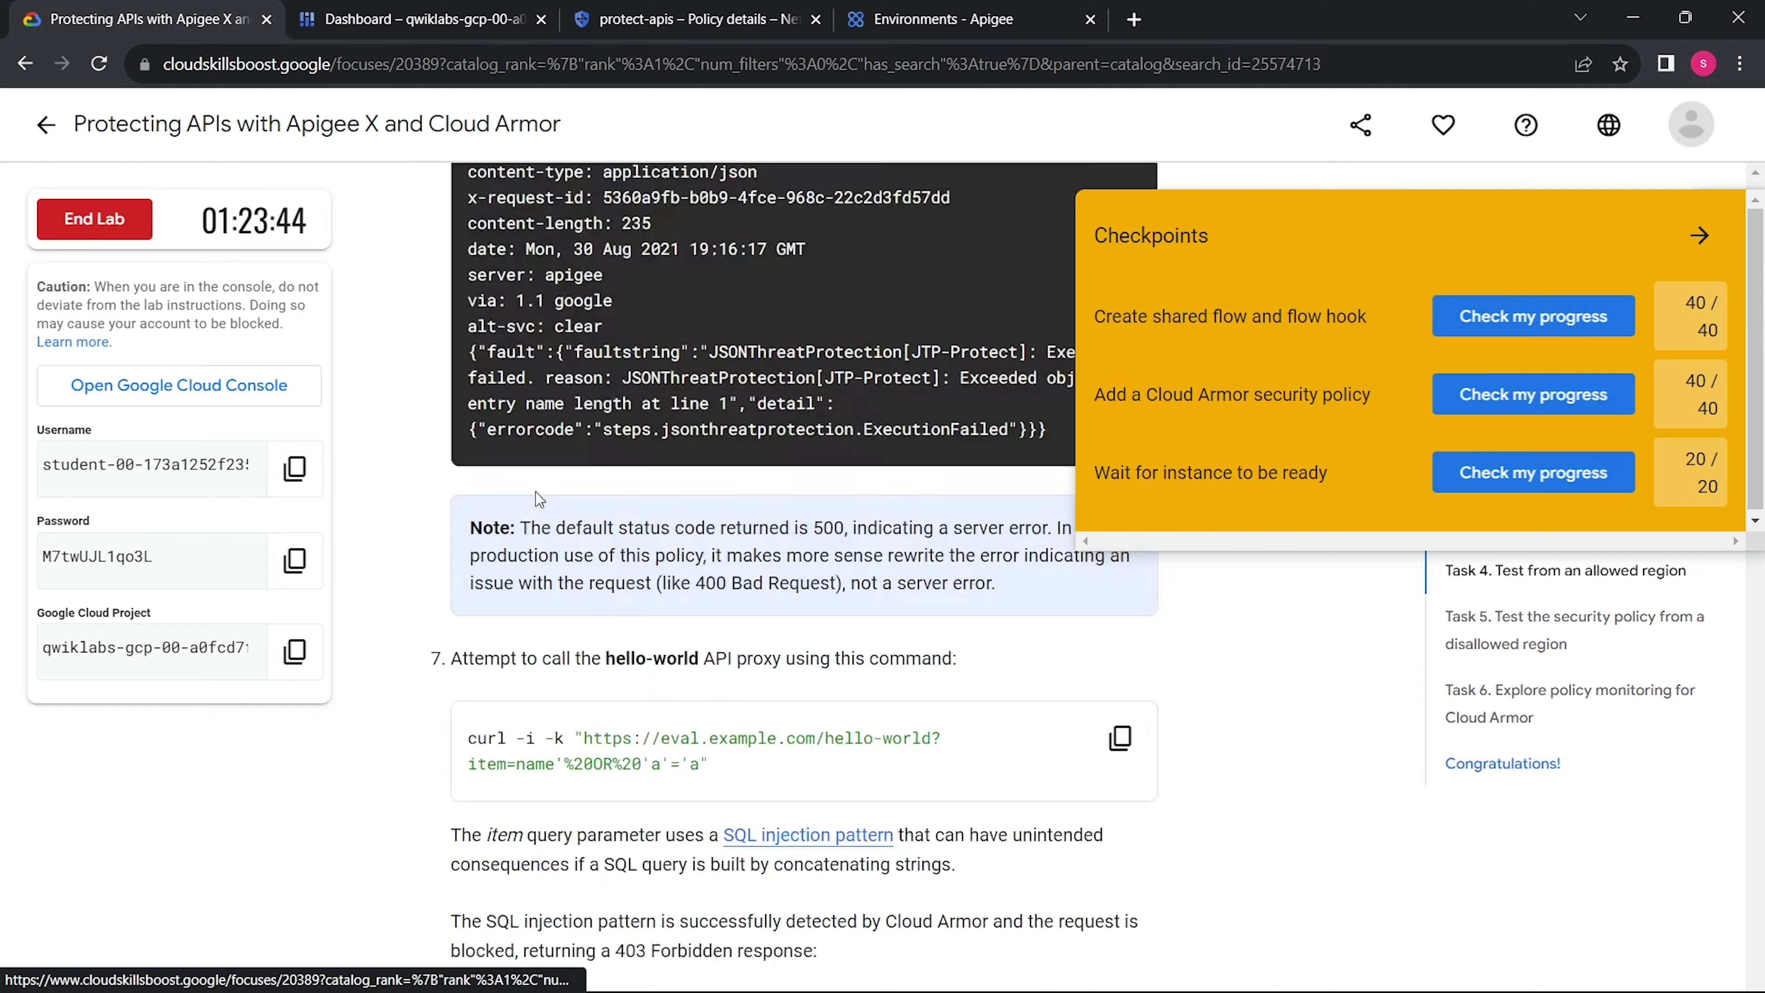
triple_click(597, 649)
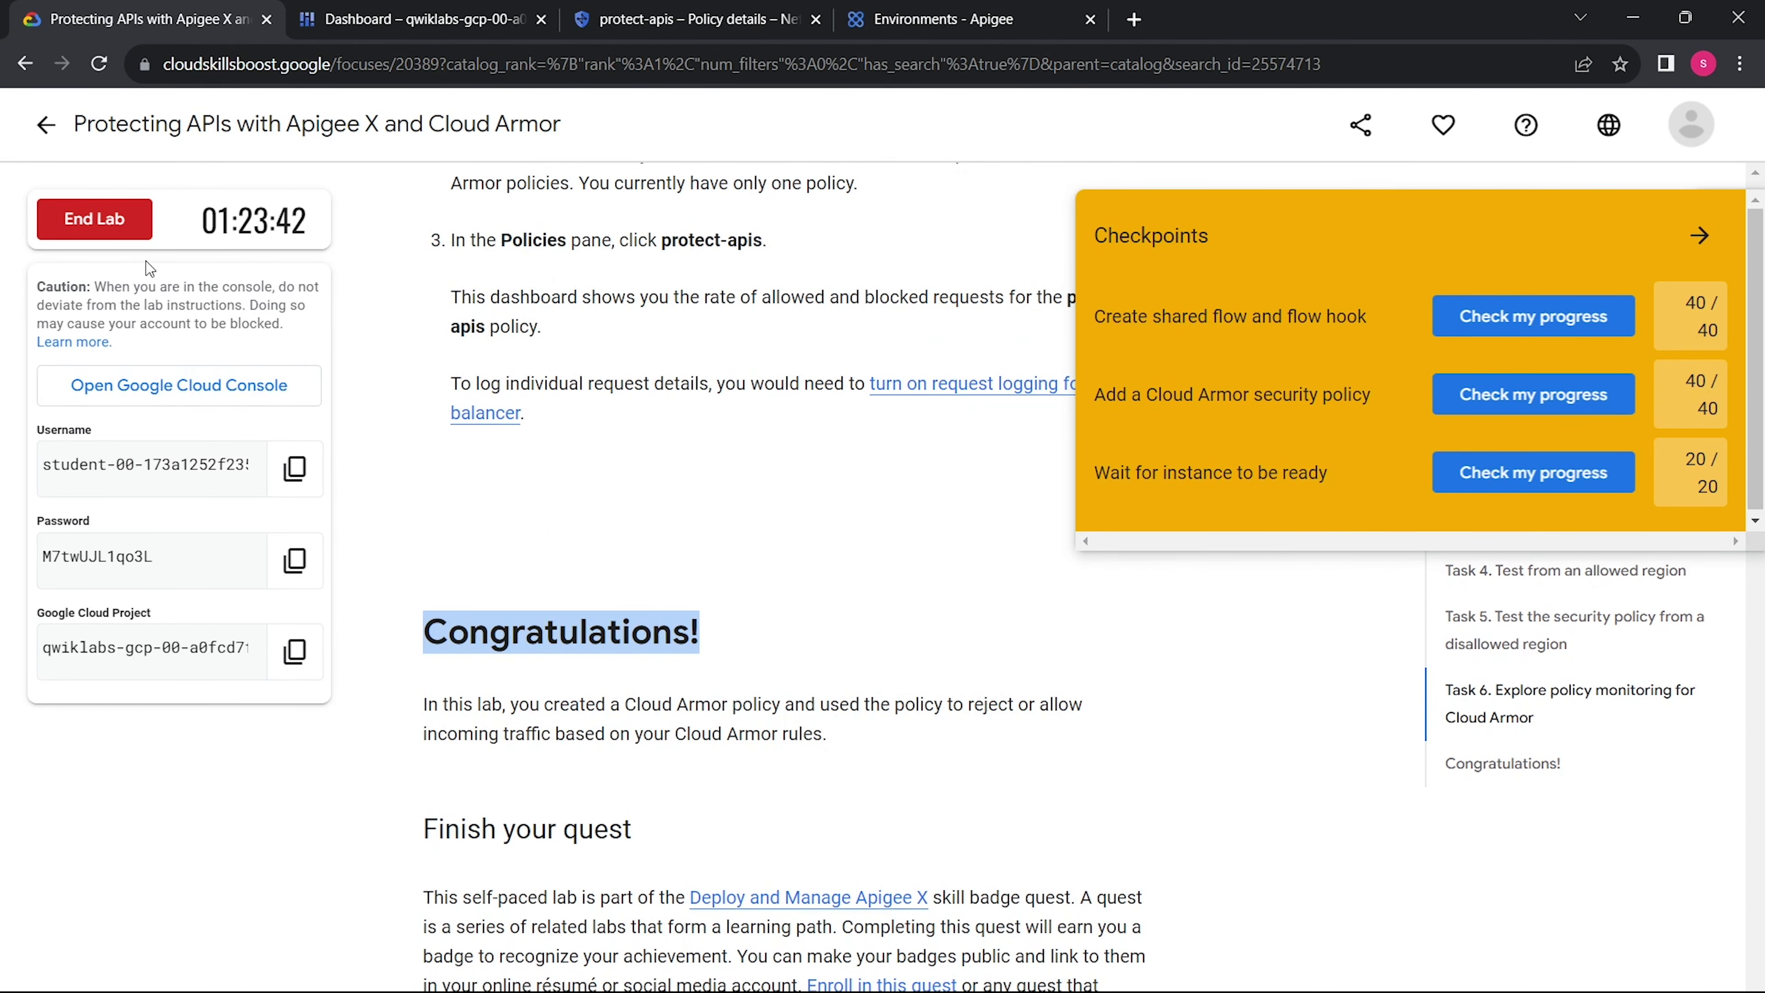